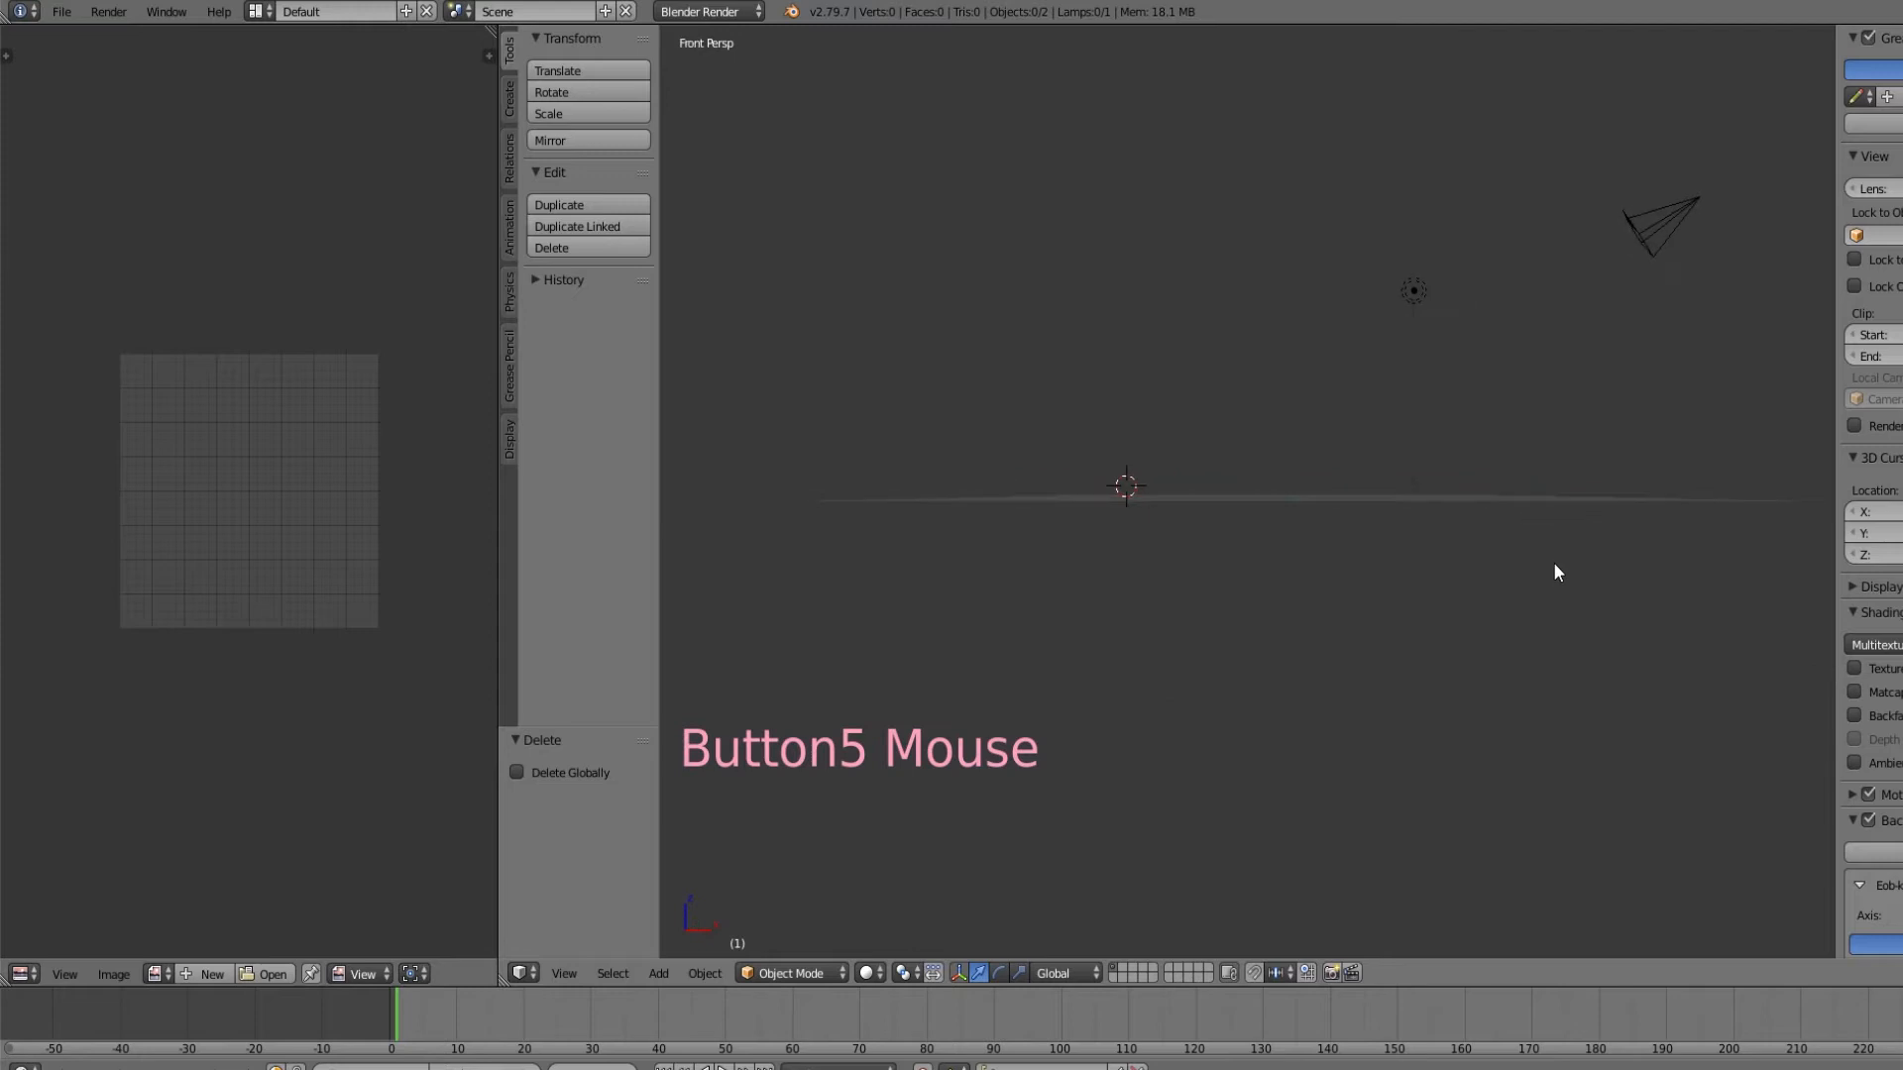
Add a mesh plane and move it to the centre of the interlocking-C logo in the front orthographic view
scroll(1407, 505, "up", 3)
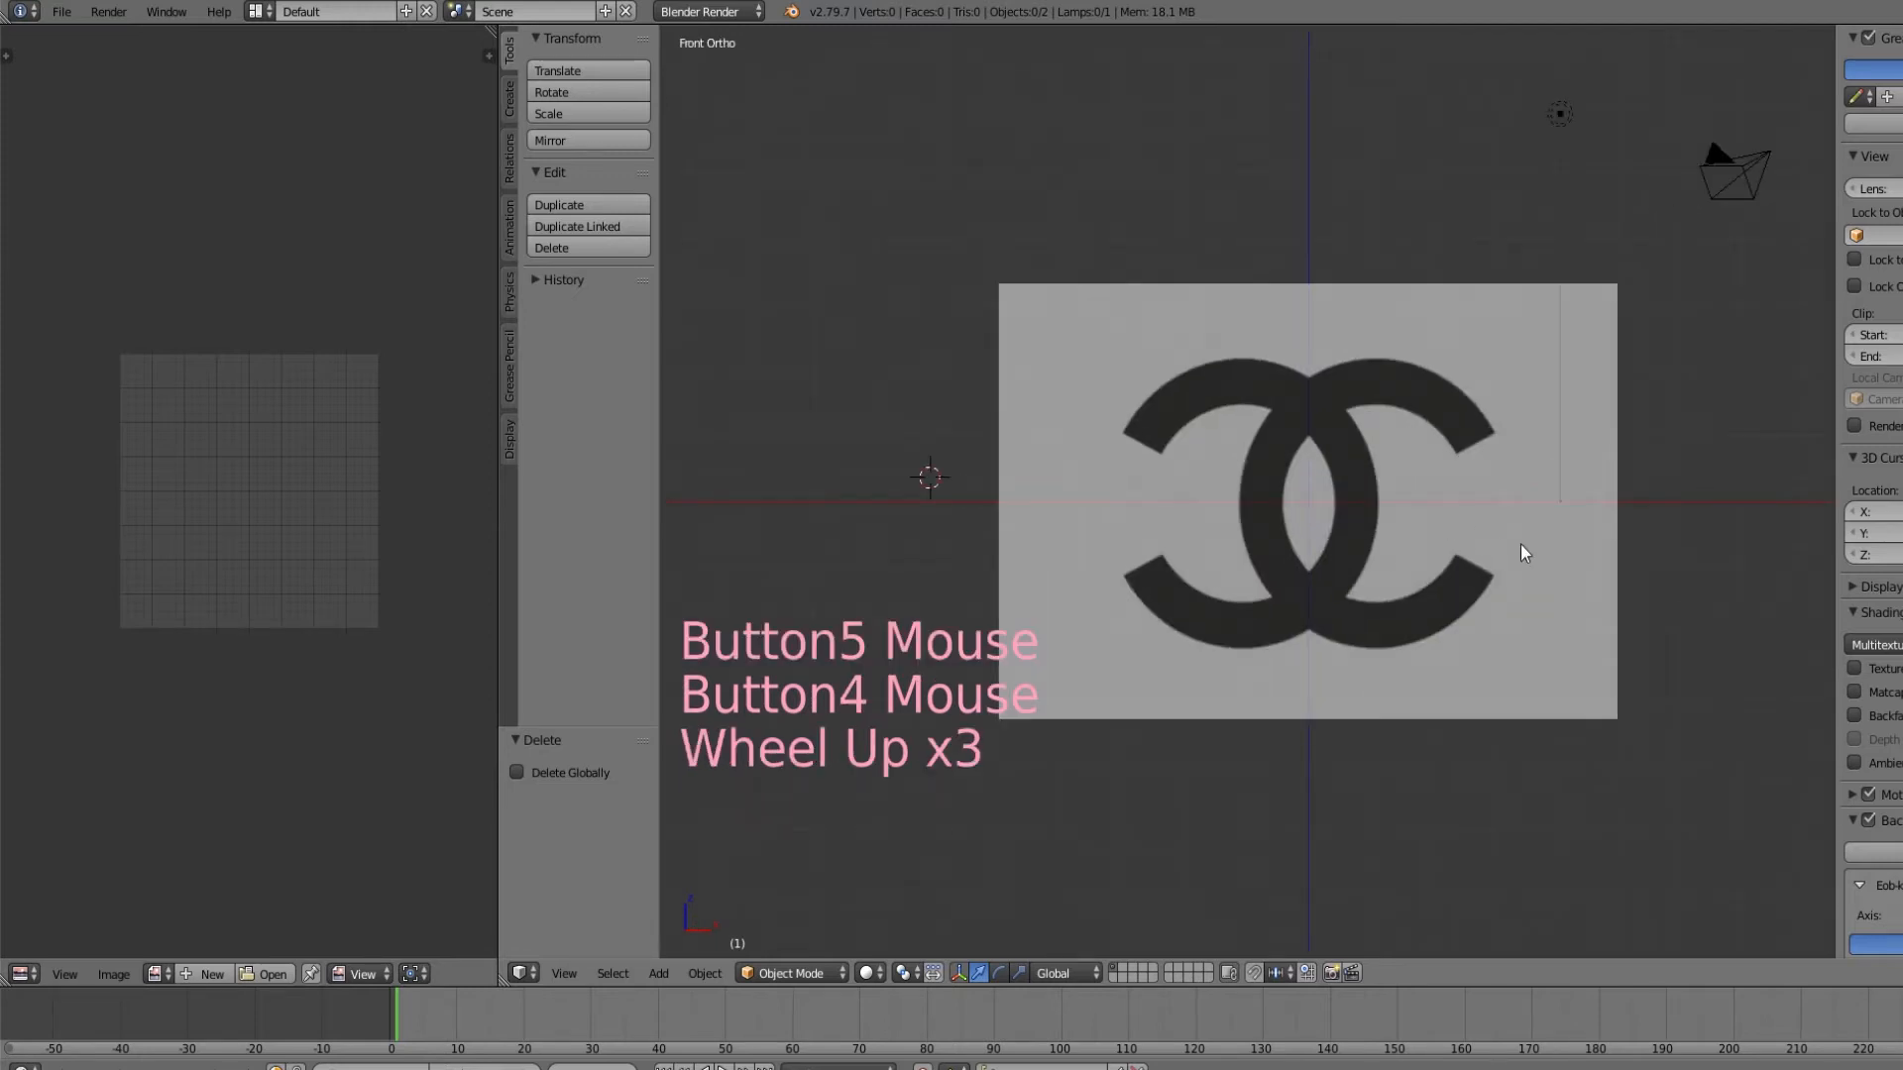
scroll(1522, 545, "up", 1)
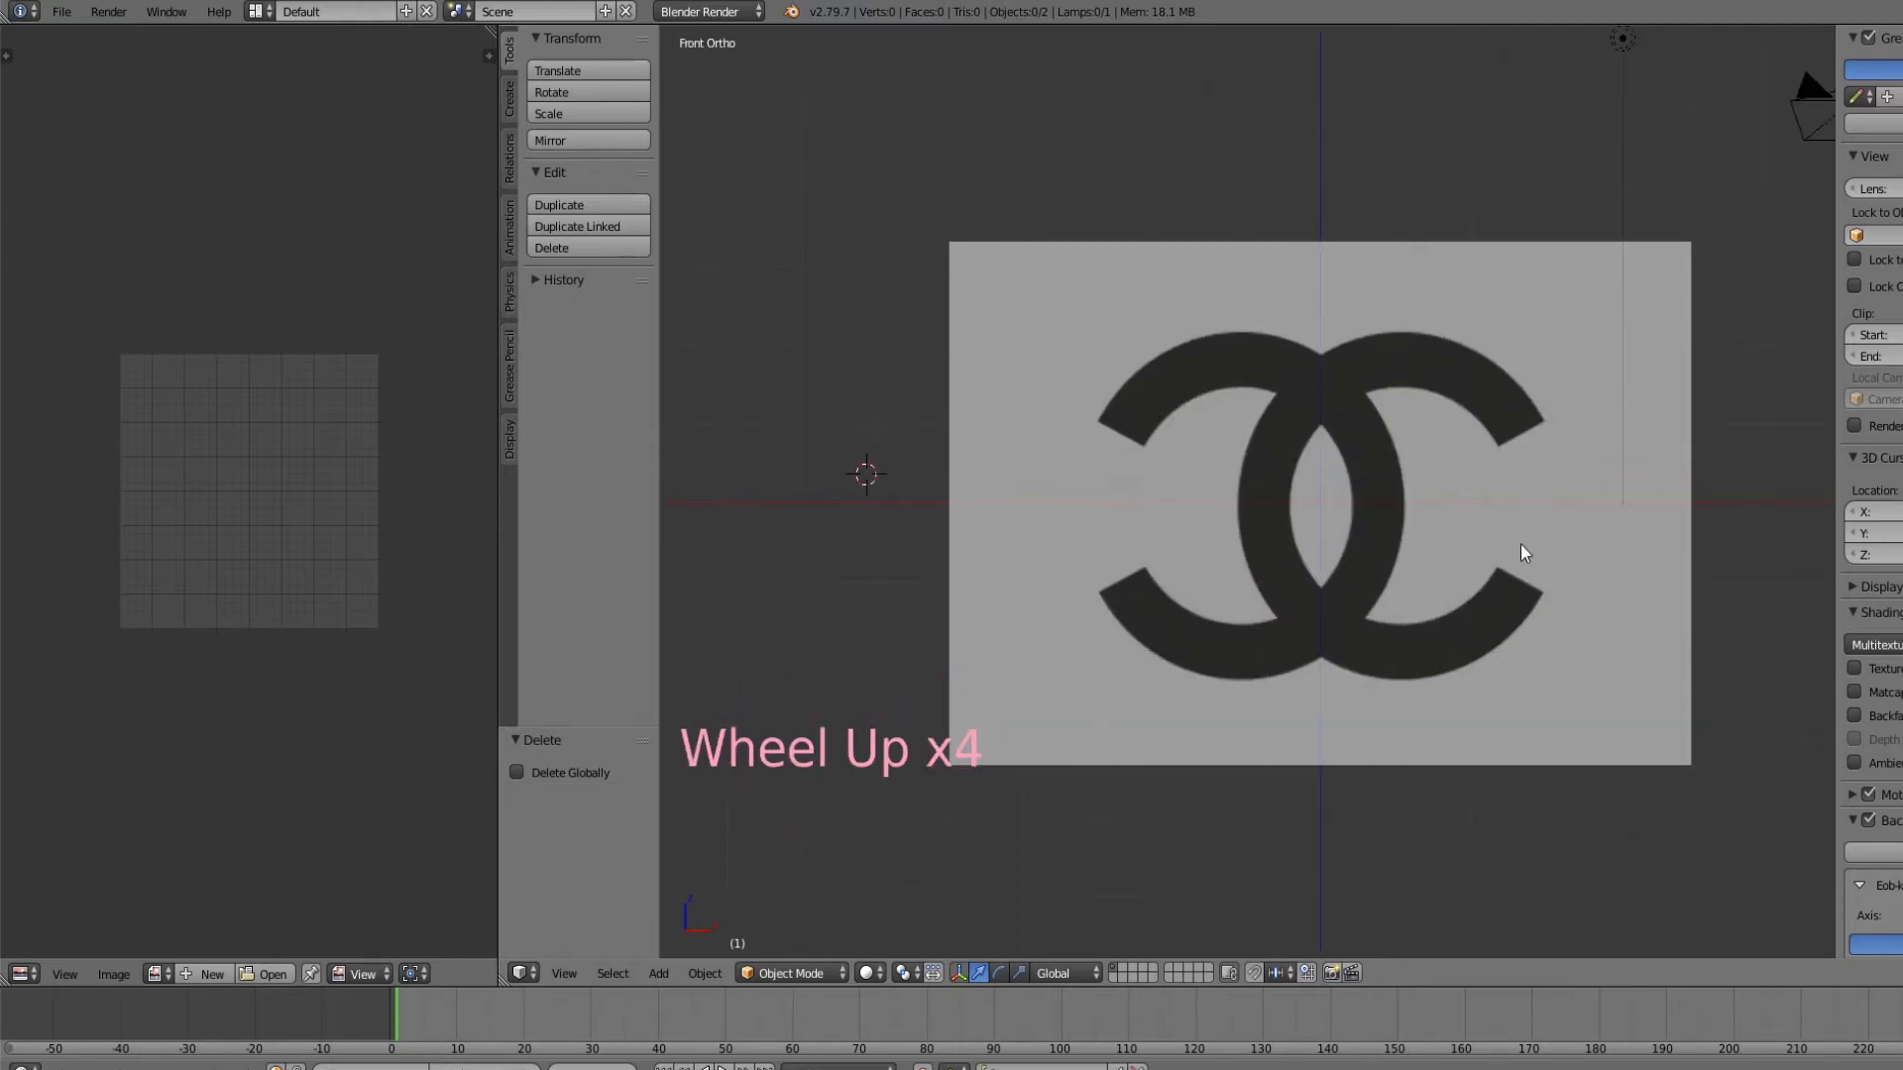
left_click(509, 99)
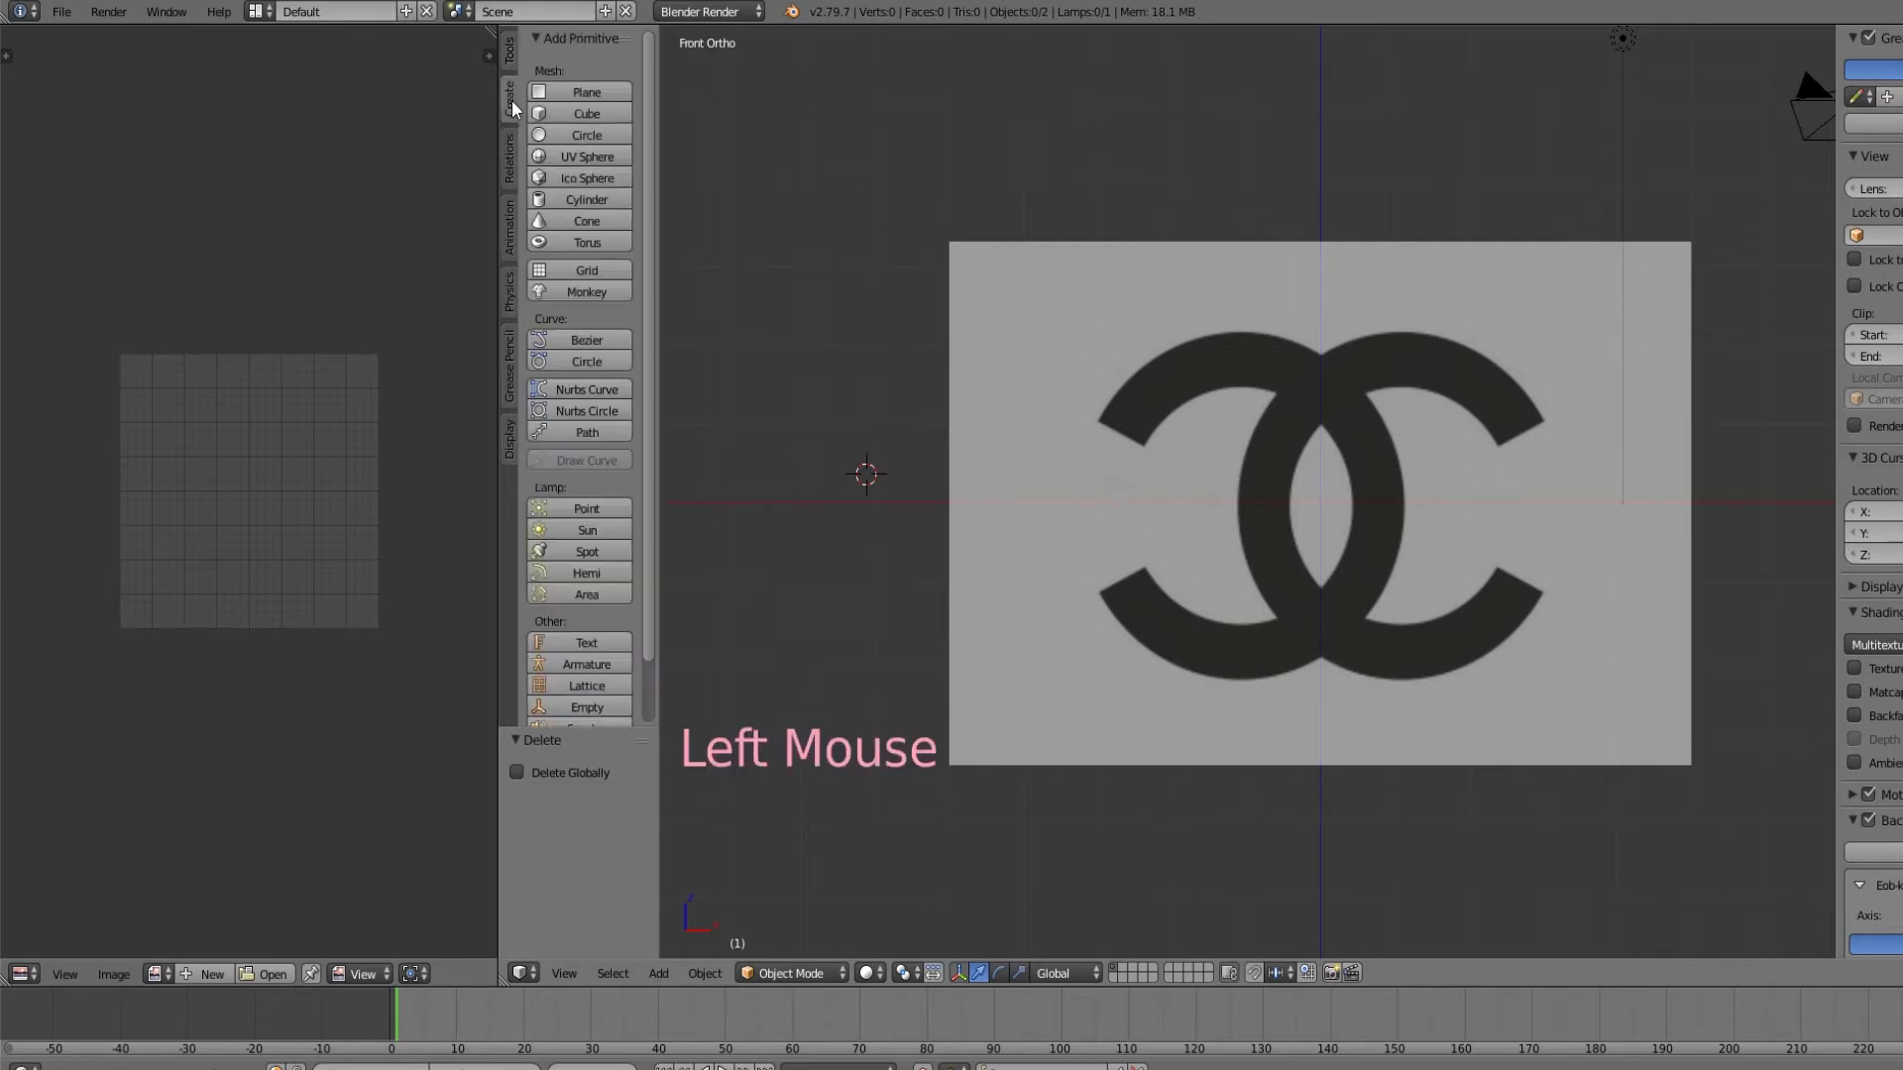
left_click(567, 97)
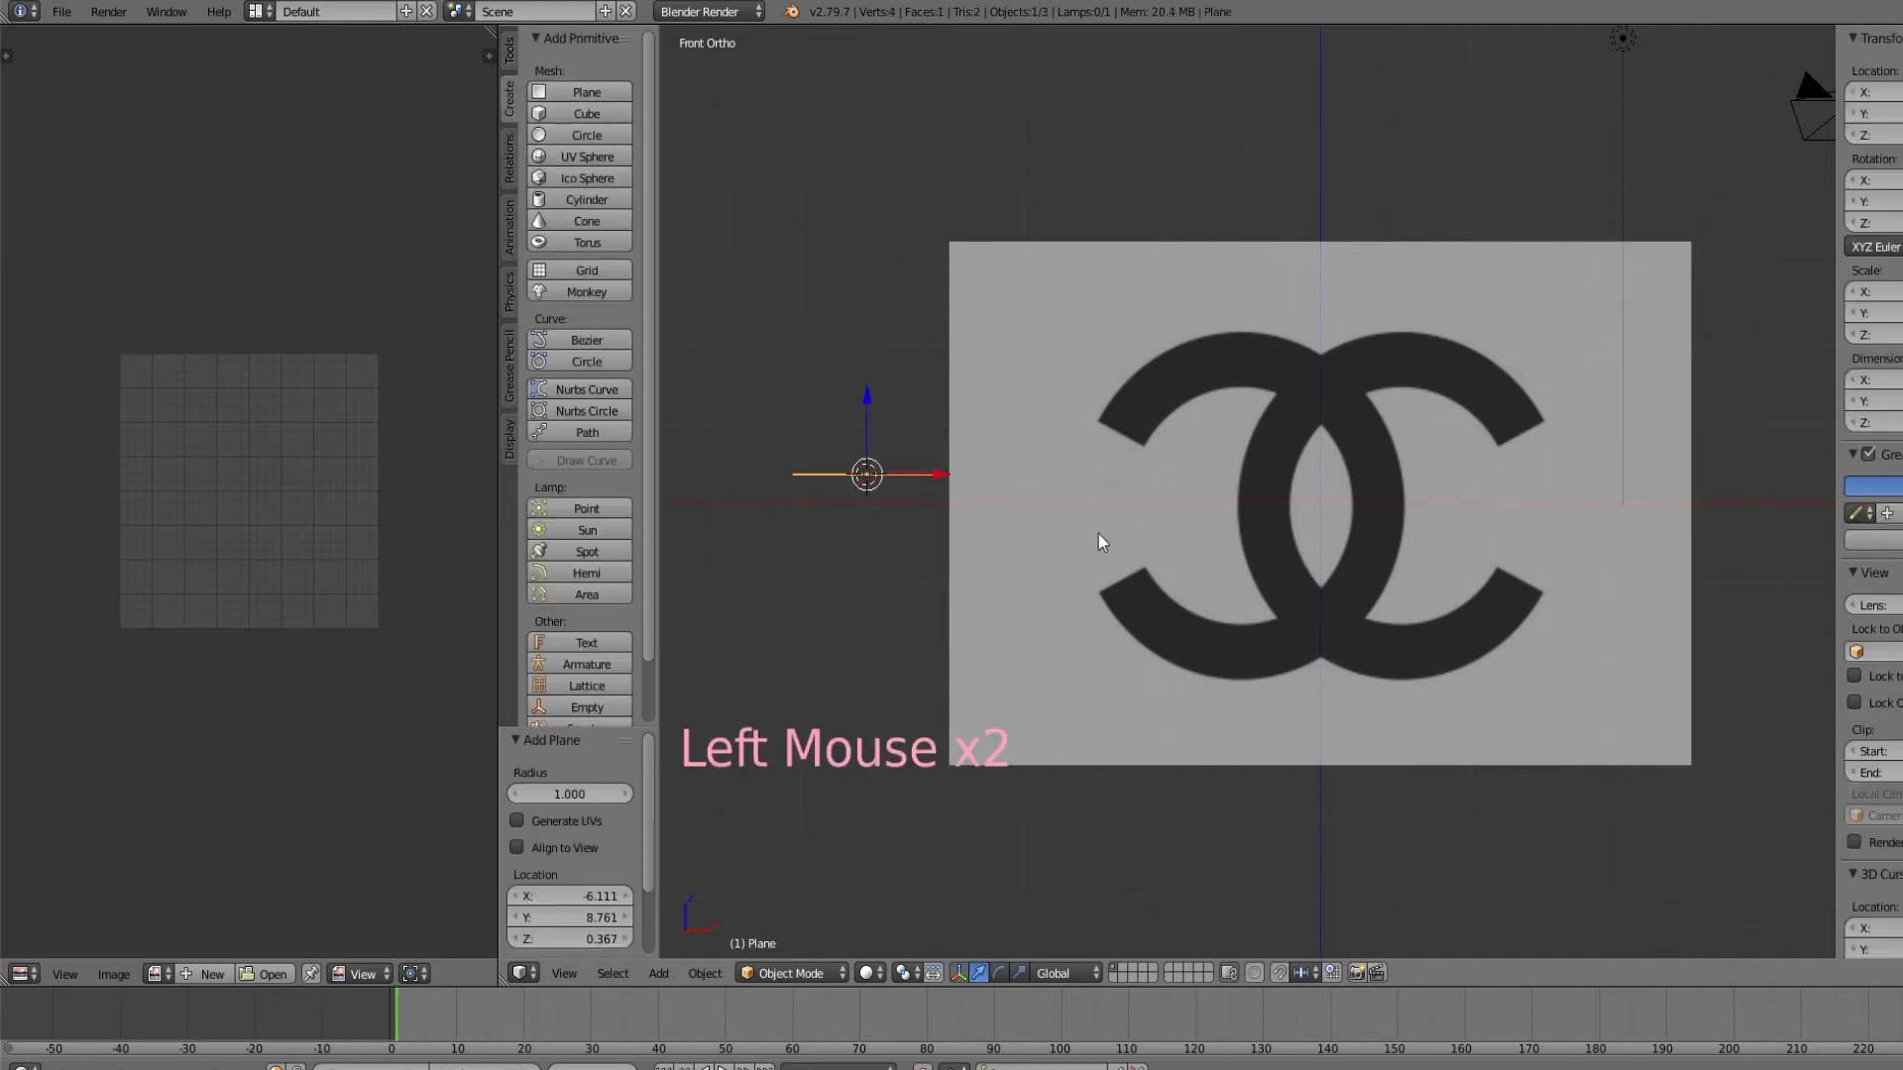
left_click_drag(936, 473, 1199, 482)
left_click_drag(1368, 492, 1373, 473)
left_click_drag(1328, 385, 1318, 425)
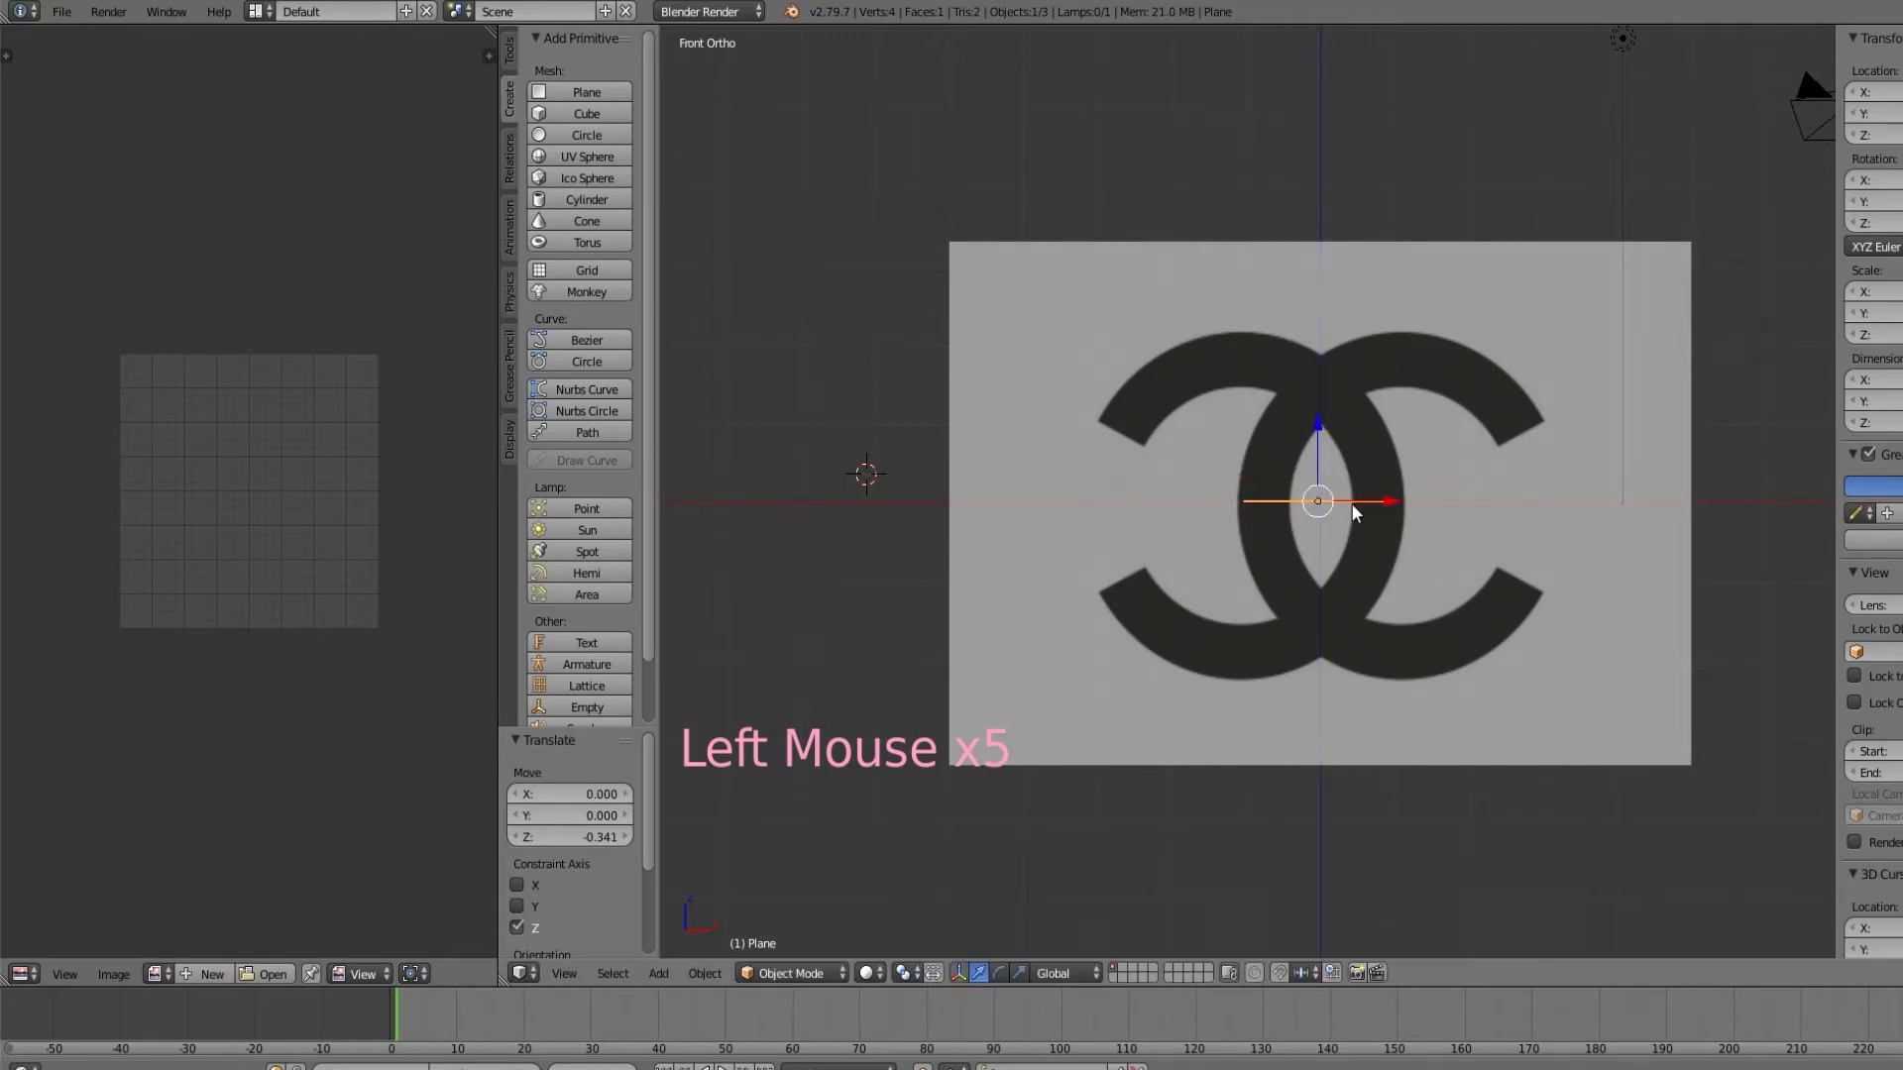
Rotate the plane 90° about the X axis and switch it to Edit Mode
type("rx90")
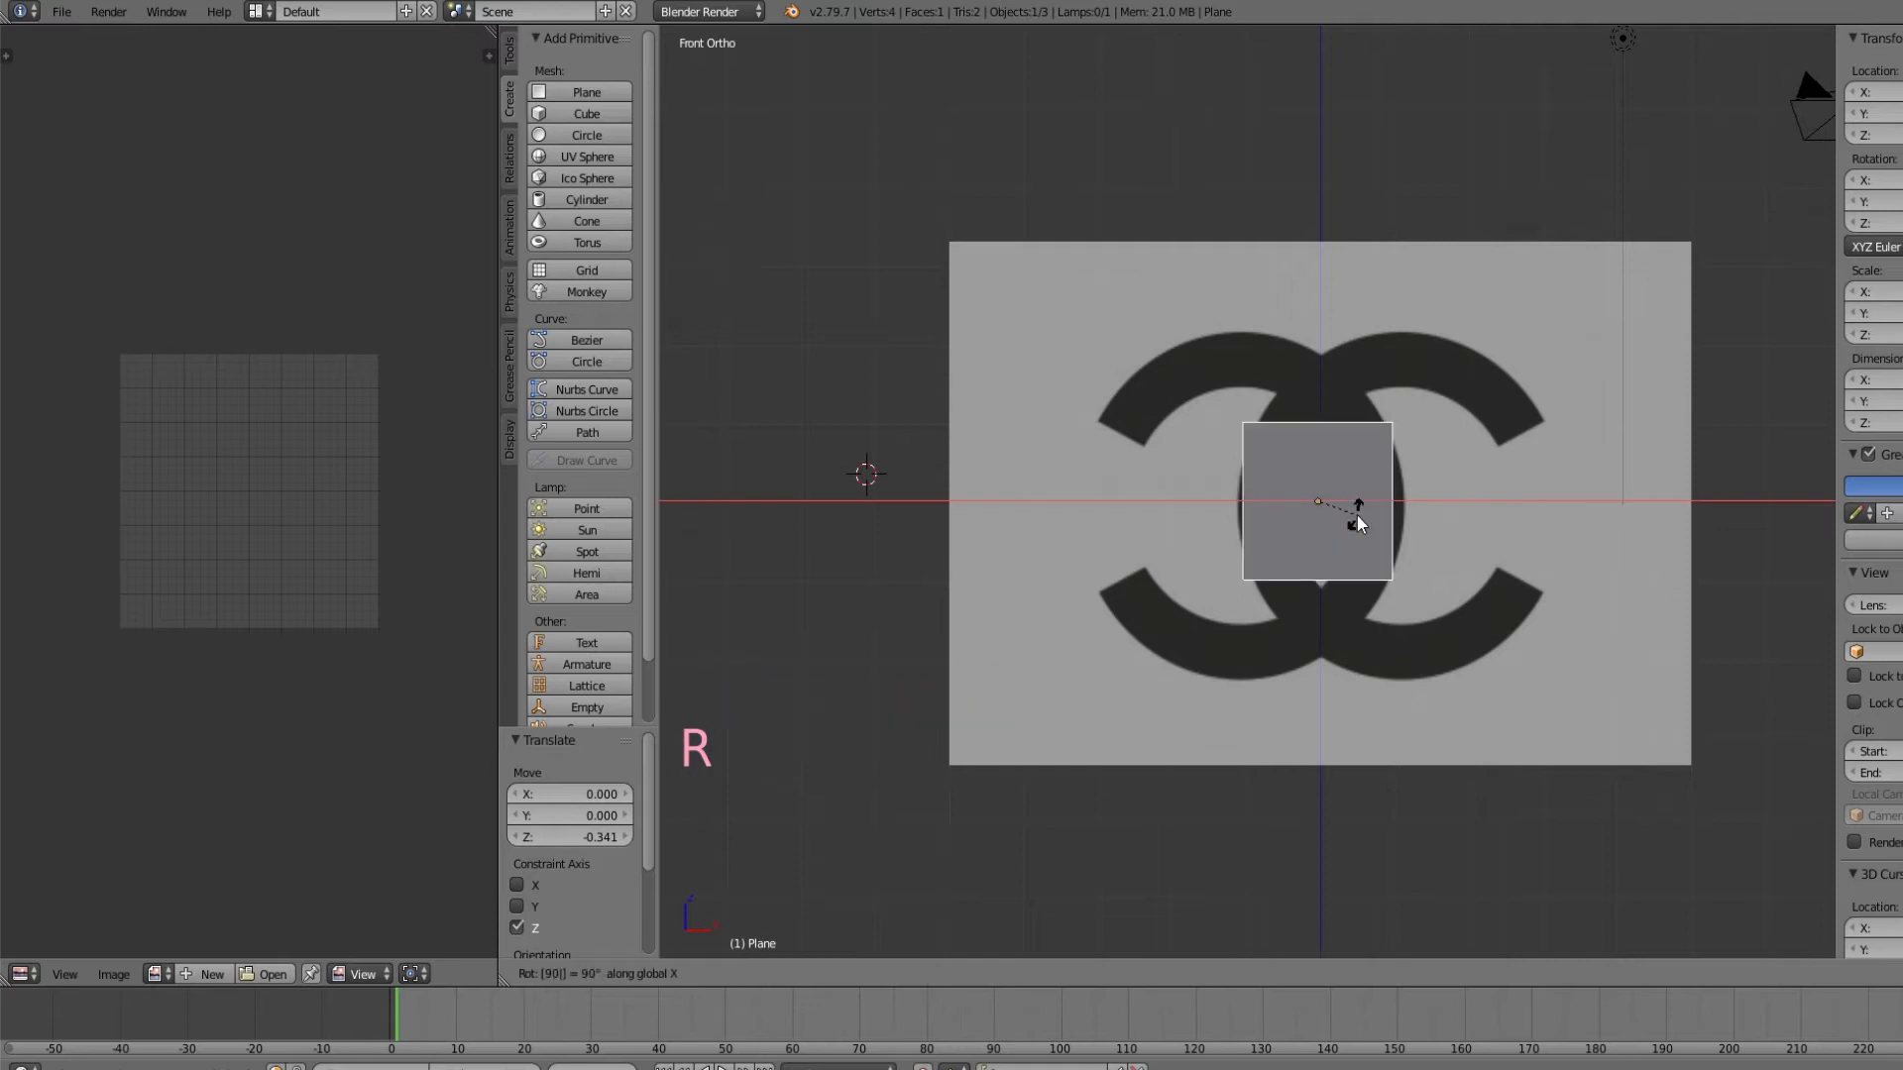
key("Return")
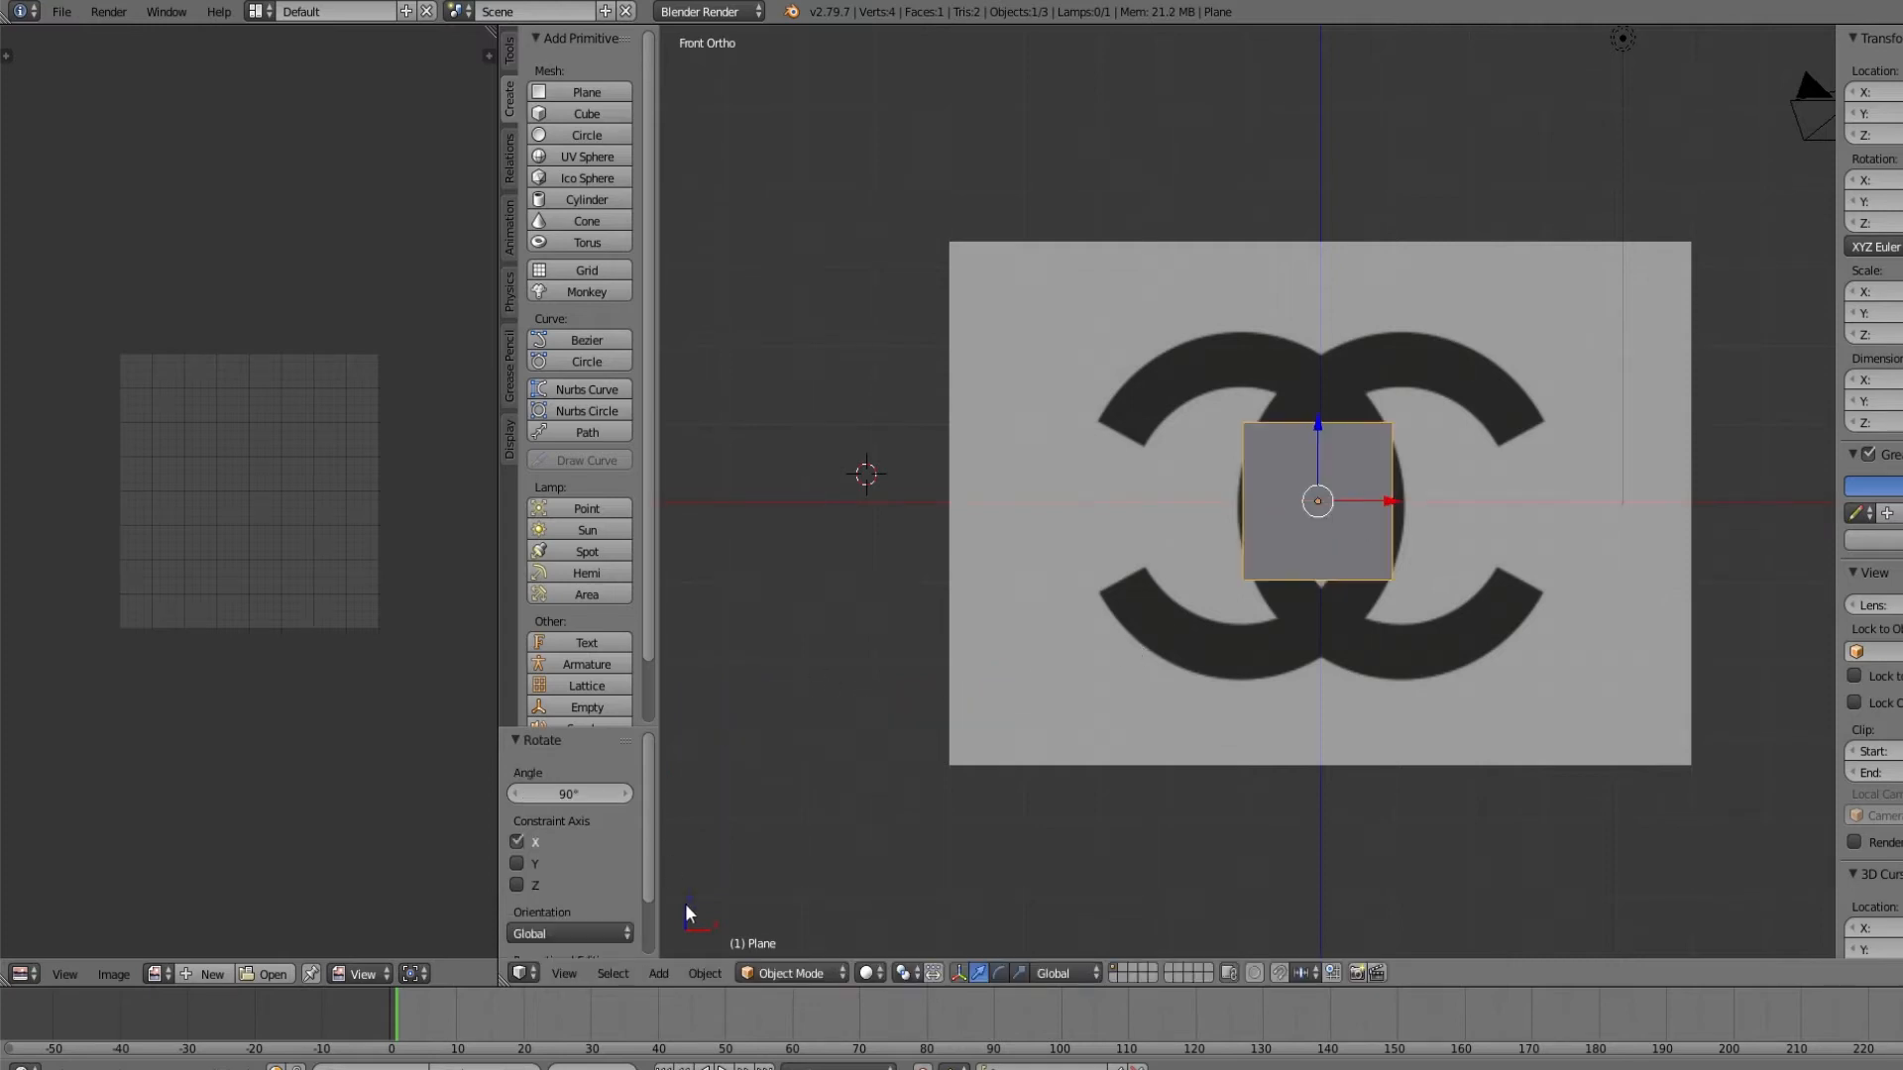
left_click(802, 973)
left_click(814, 923)
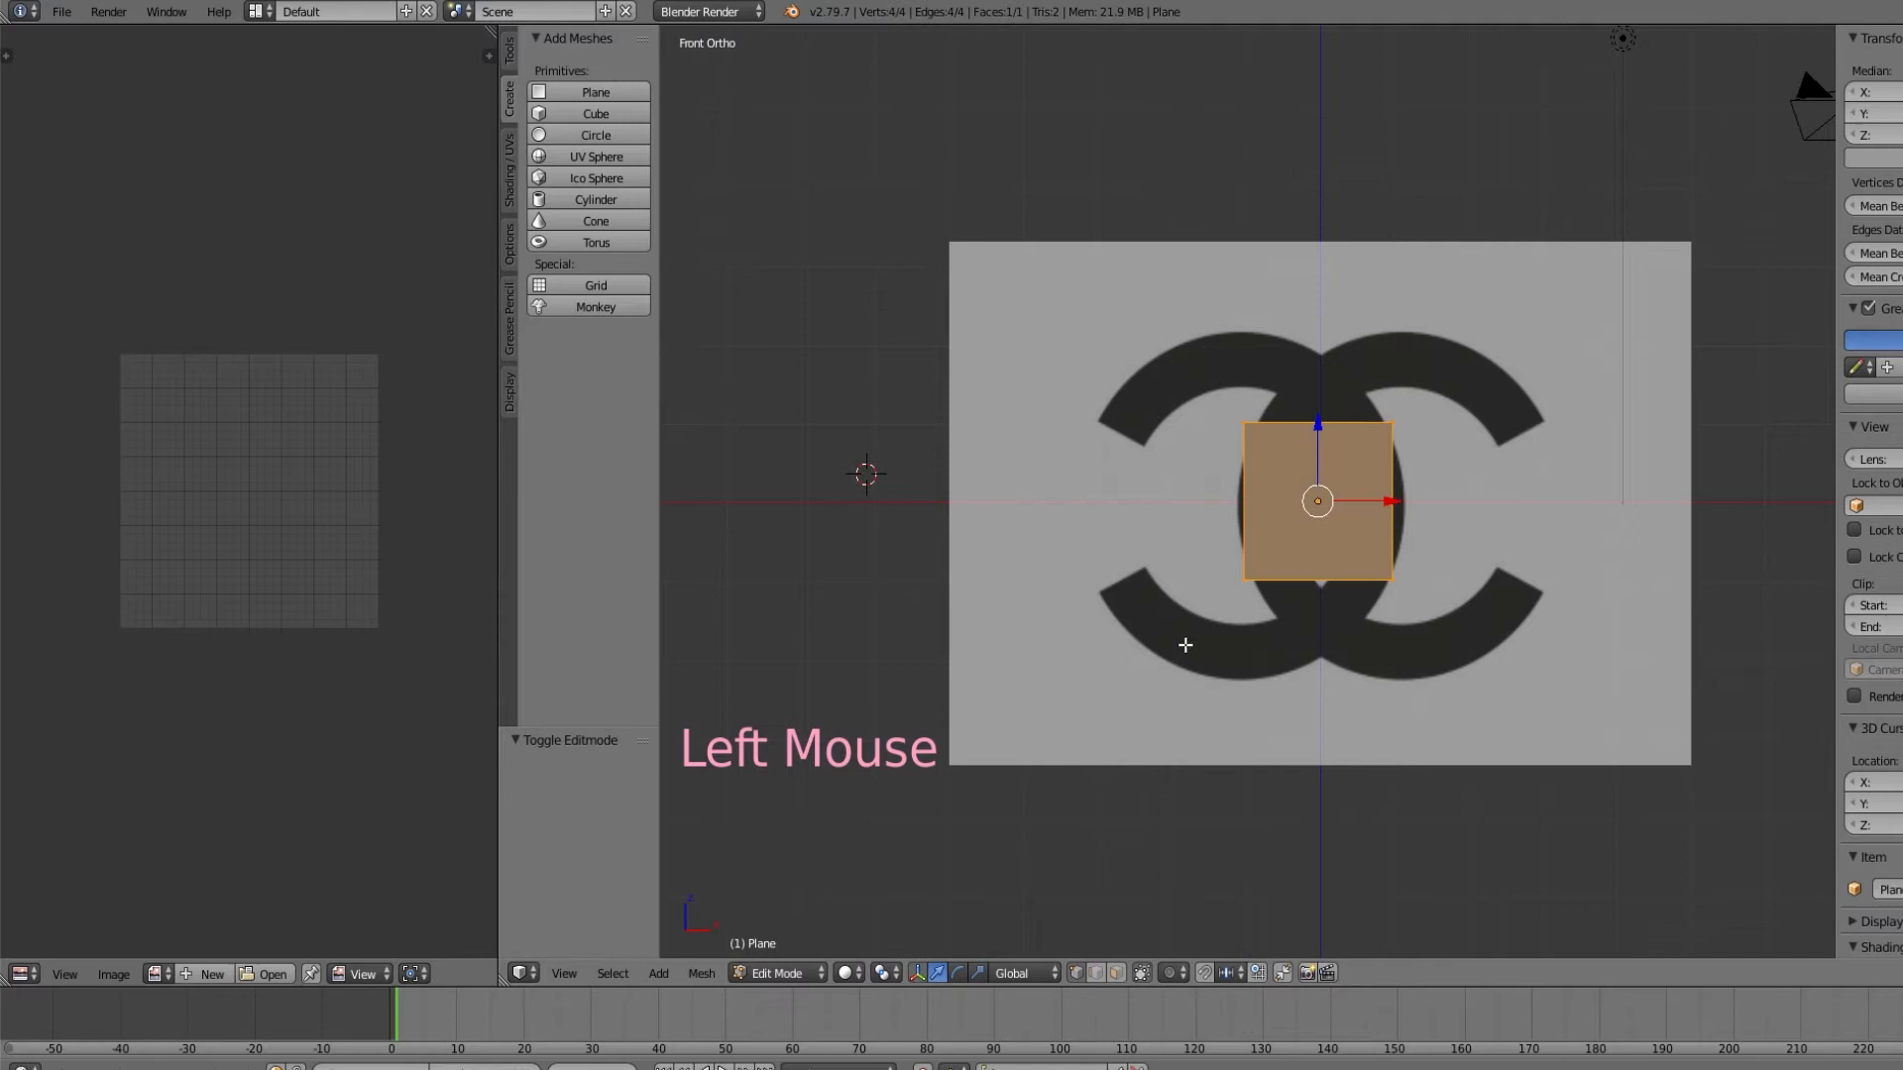
UV-map the plane's face with Project From View
left_click(509, 170)
left_click(579, 354)
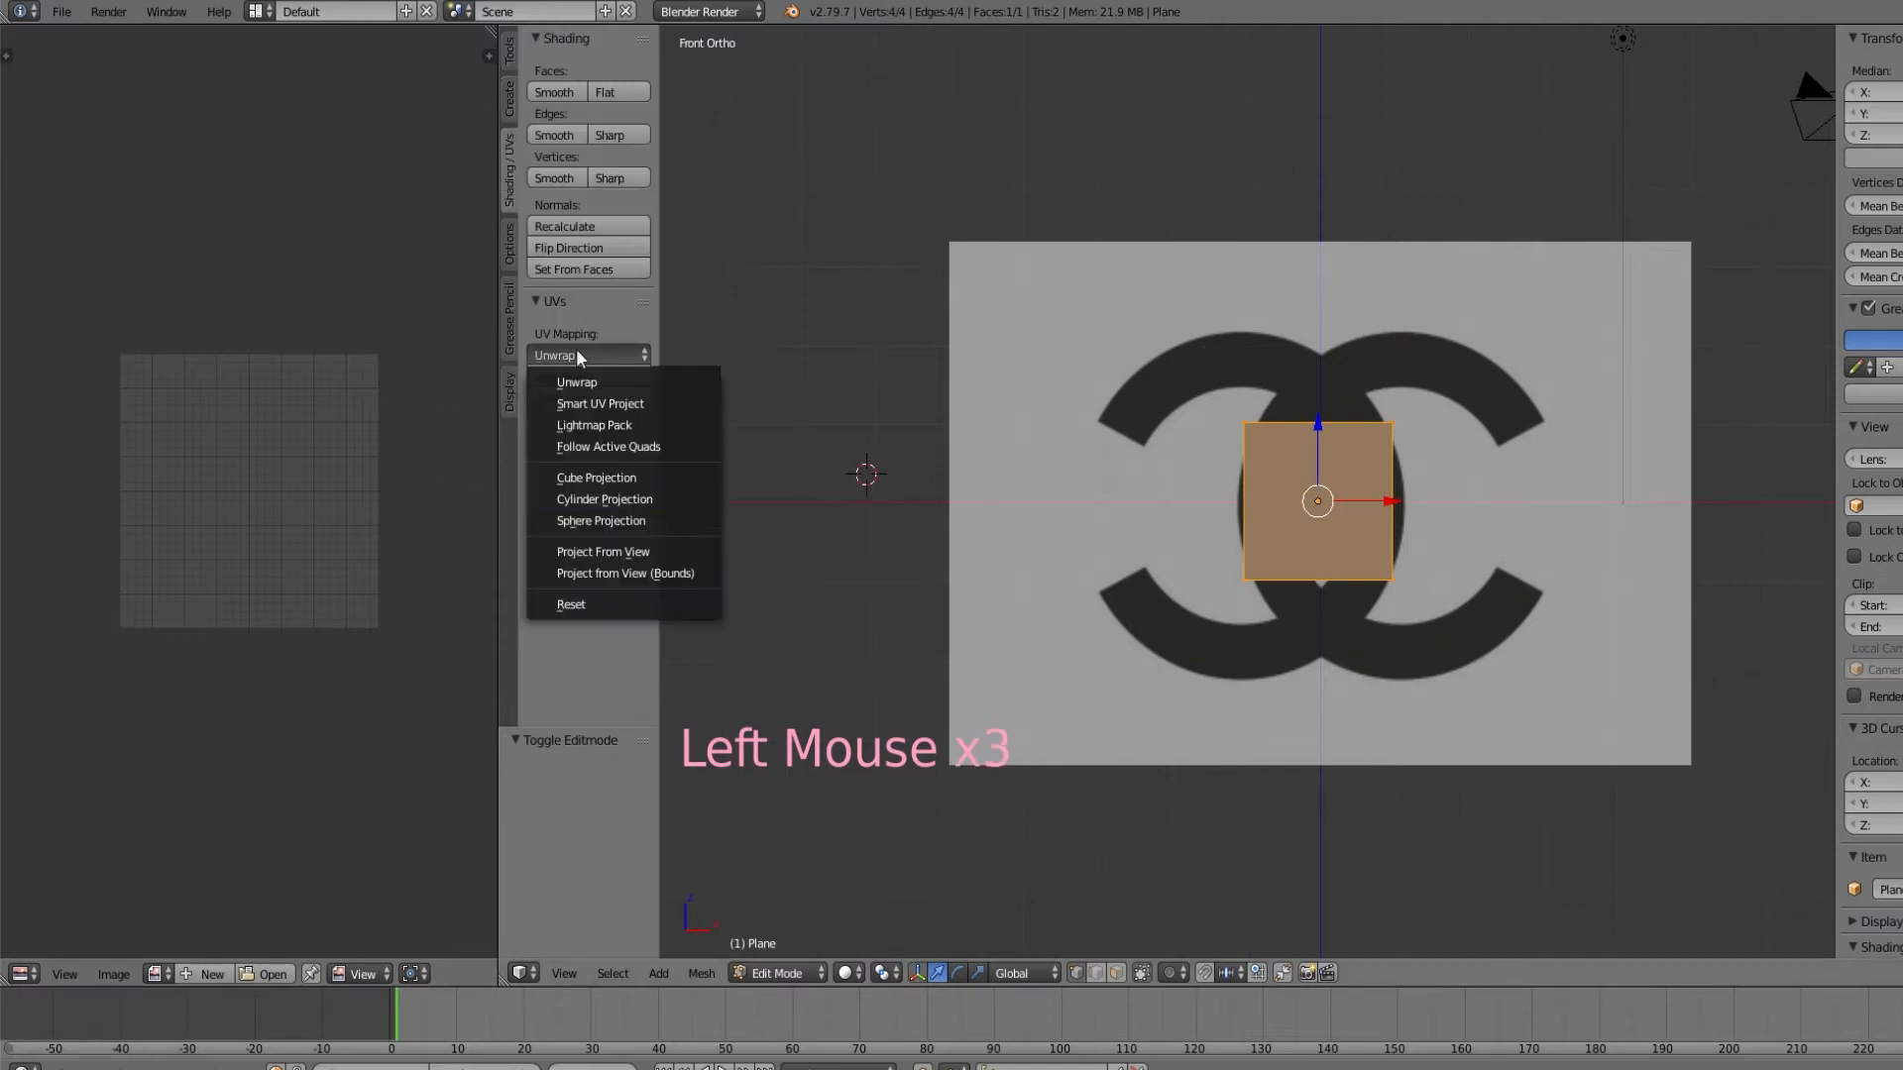
left_click(618, 558)
scroll(356, 535, "up", 5)
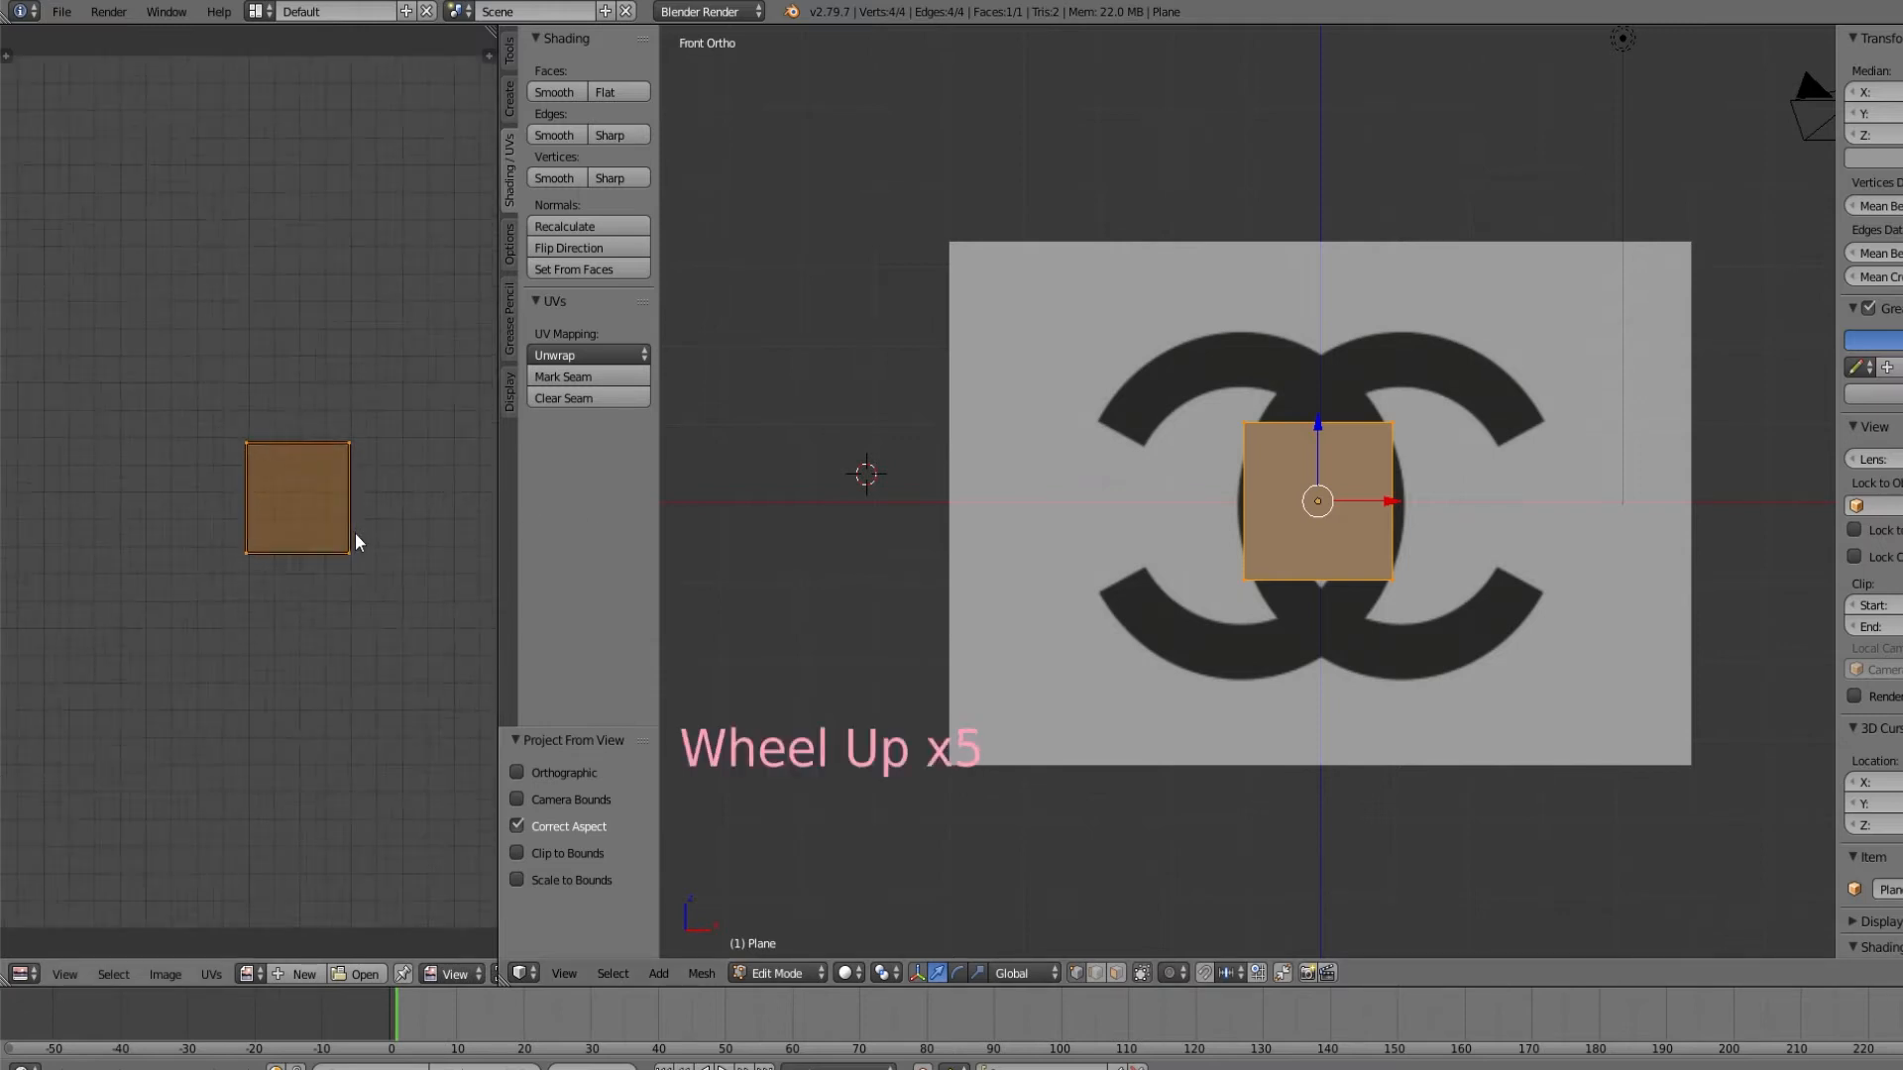
scroll(355, 535, "up", 3)
scroll(355, 536, "down", 1)
Border-select the plane's whole UV square and widen the UV editor
key("a")
key("b")
left_click_drag(199, 388, 454, 689)
key("b")
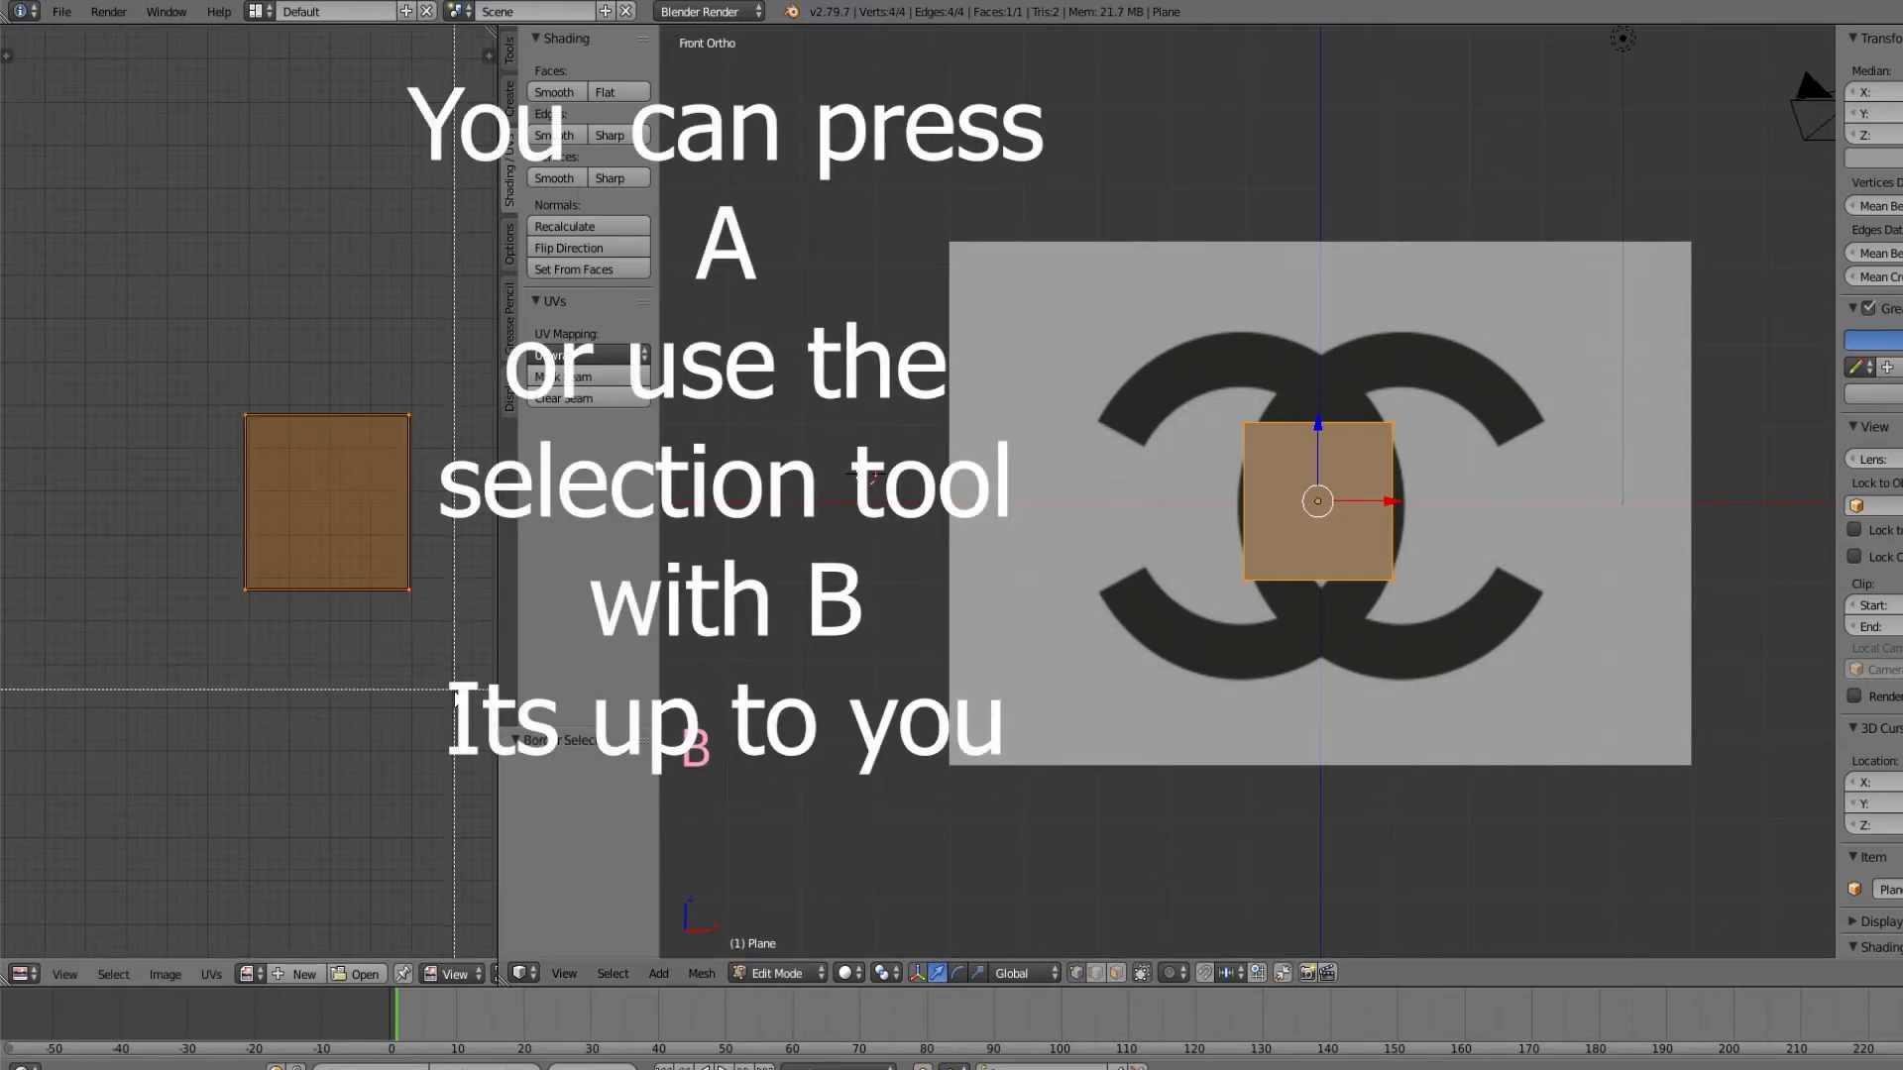
left_click_drag(499, 899, 619, 907)
left_click(535, 975)
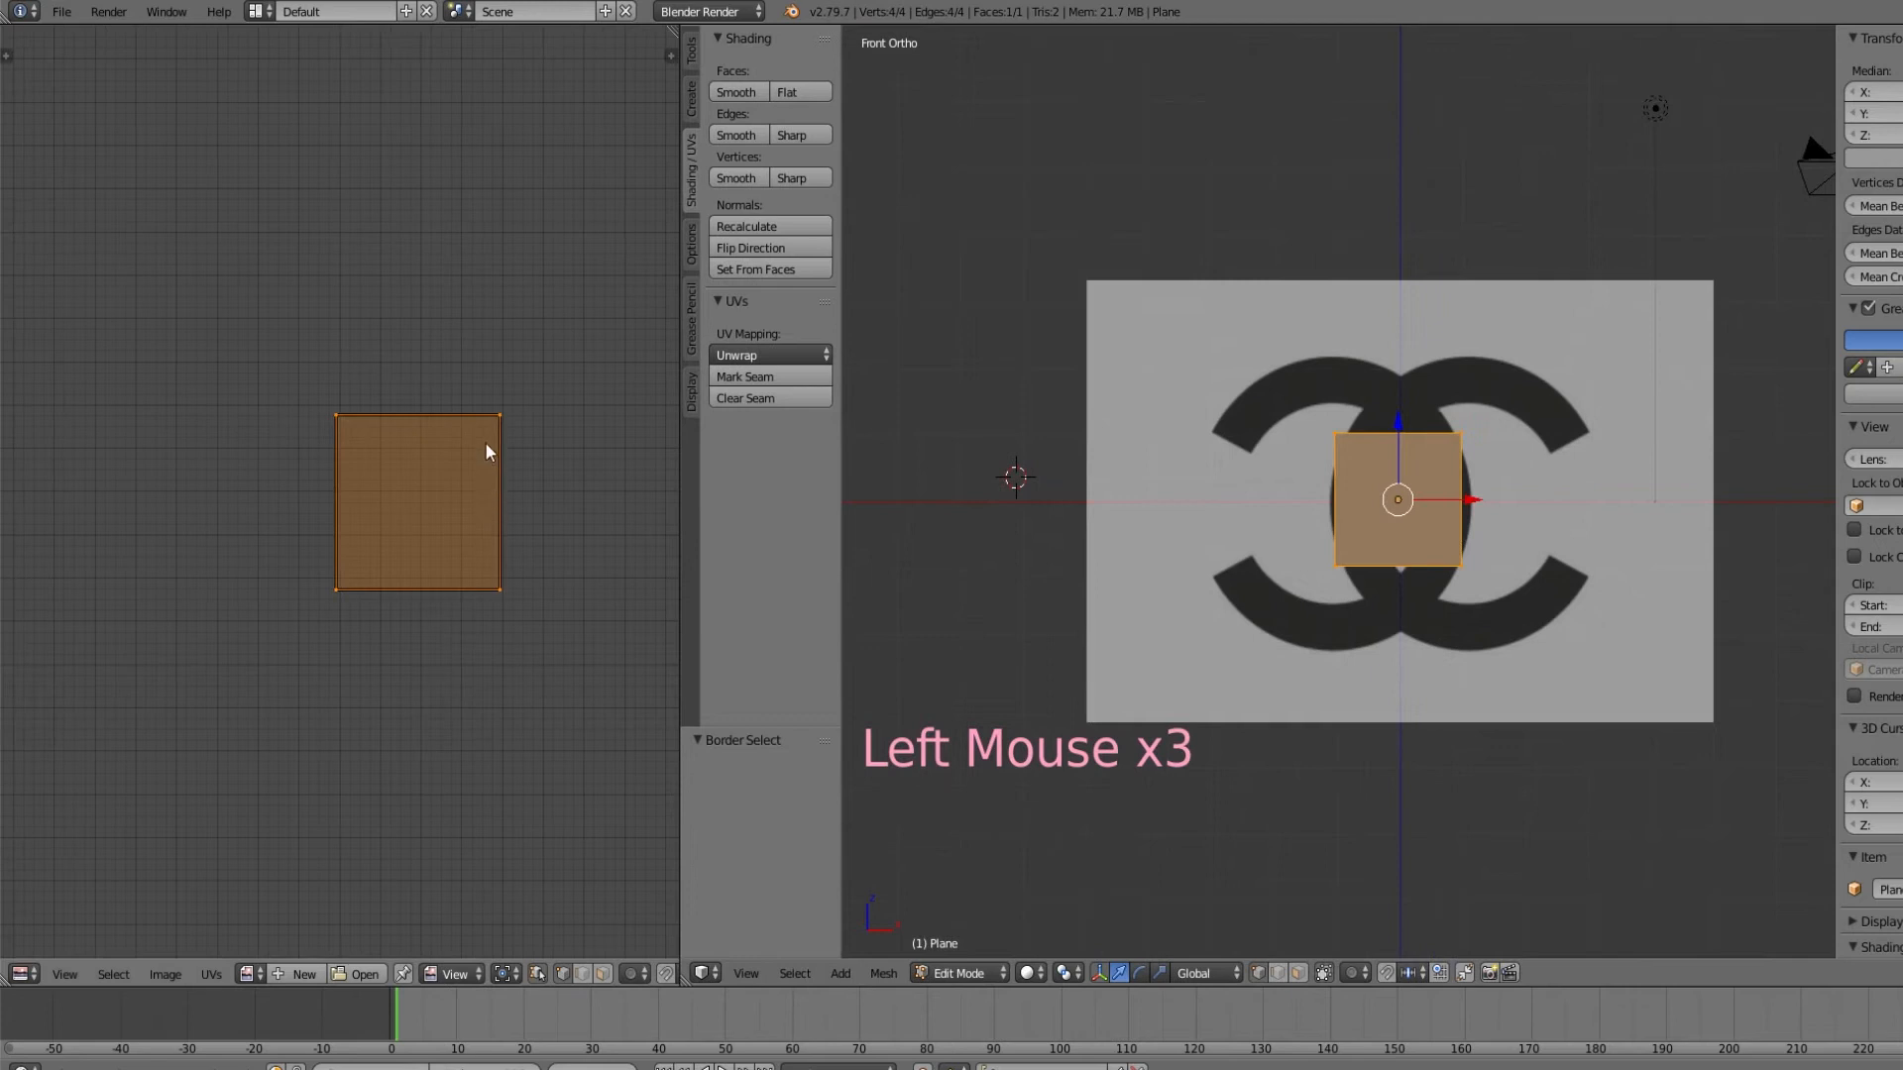
Deselect the plane's upper-left vertex and delete the other three vertices
key("b")
middle_click_drag(323, 403, 383, 453)
key("b")
right_click(384, 453)
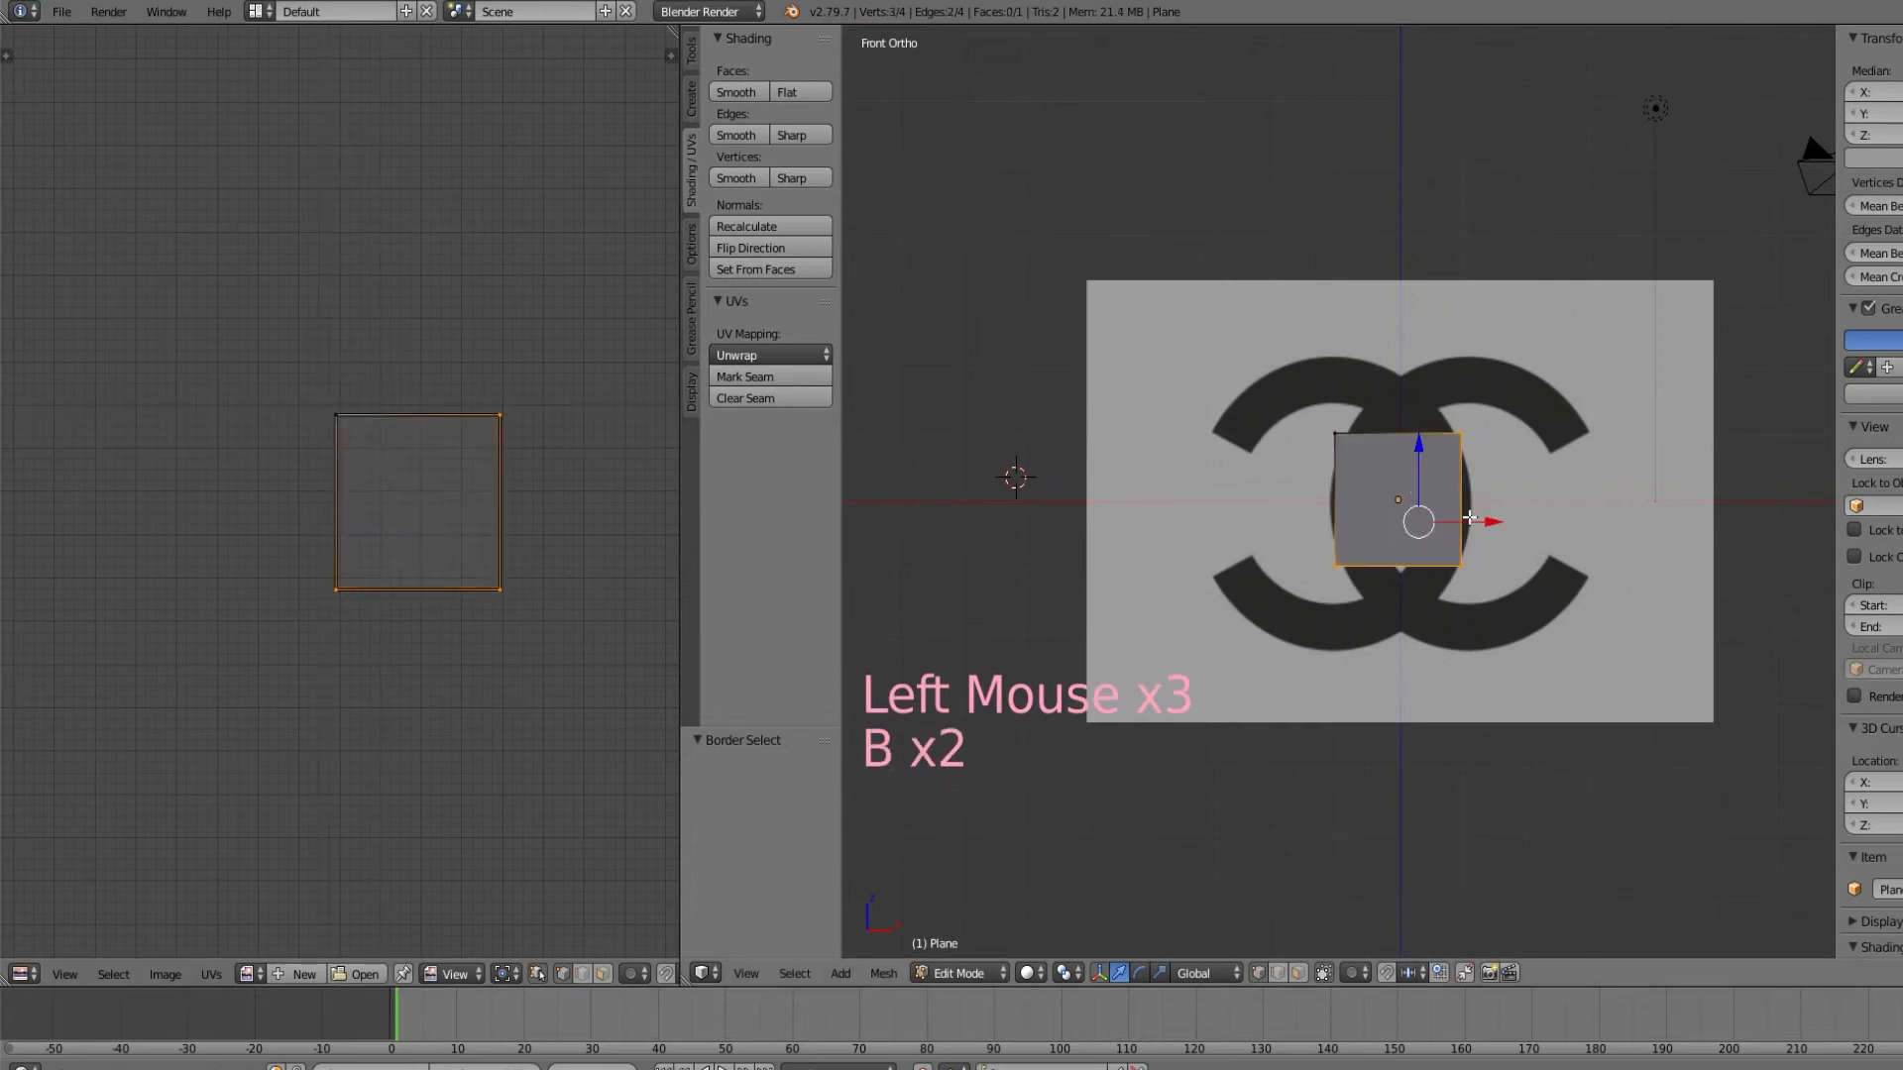
key("Delete")
left_click(1469, 517)
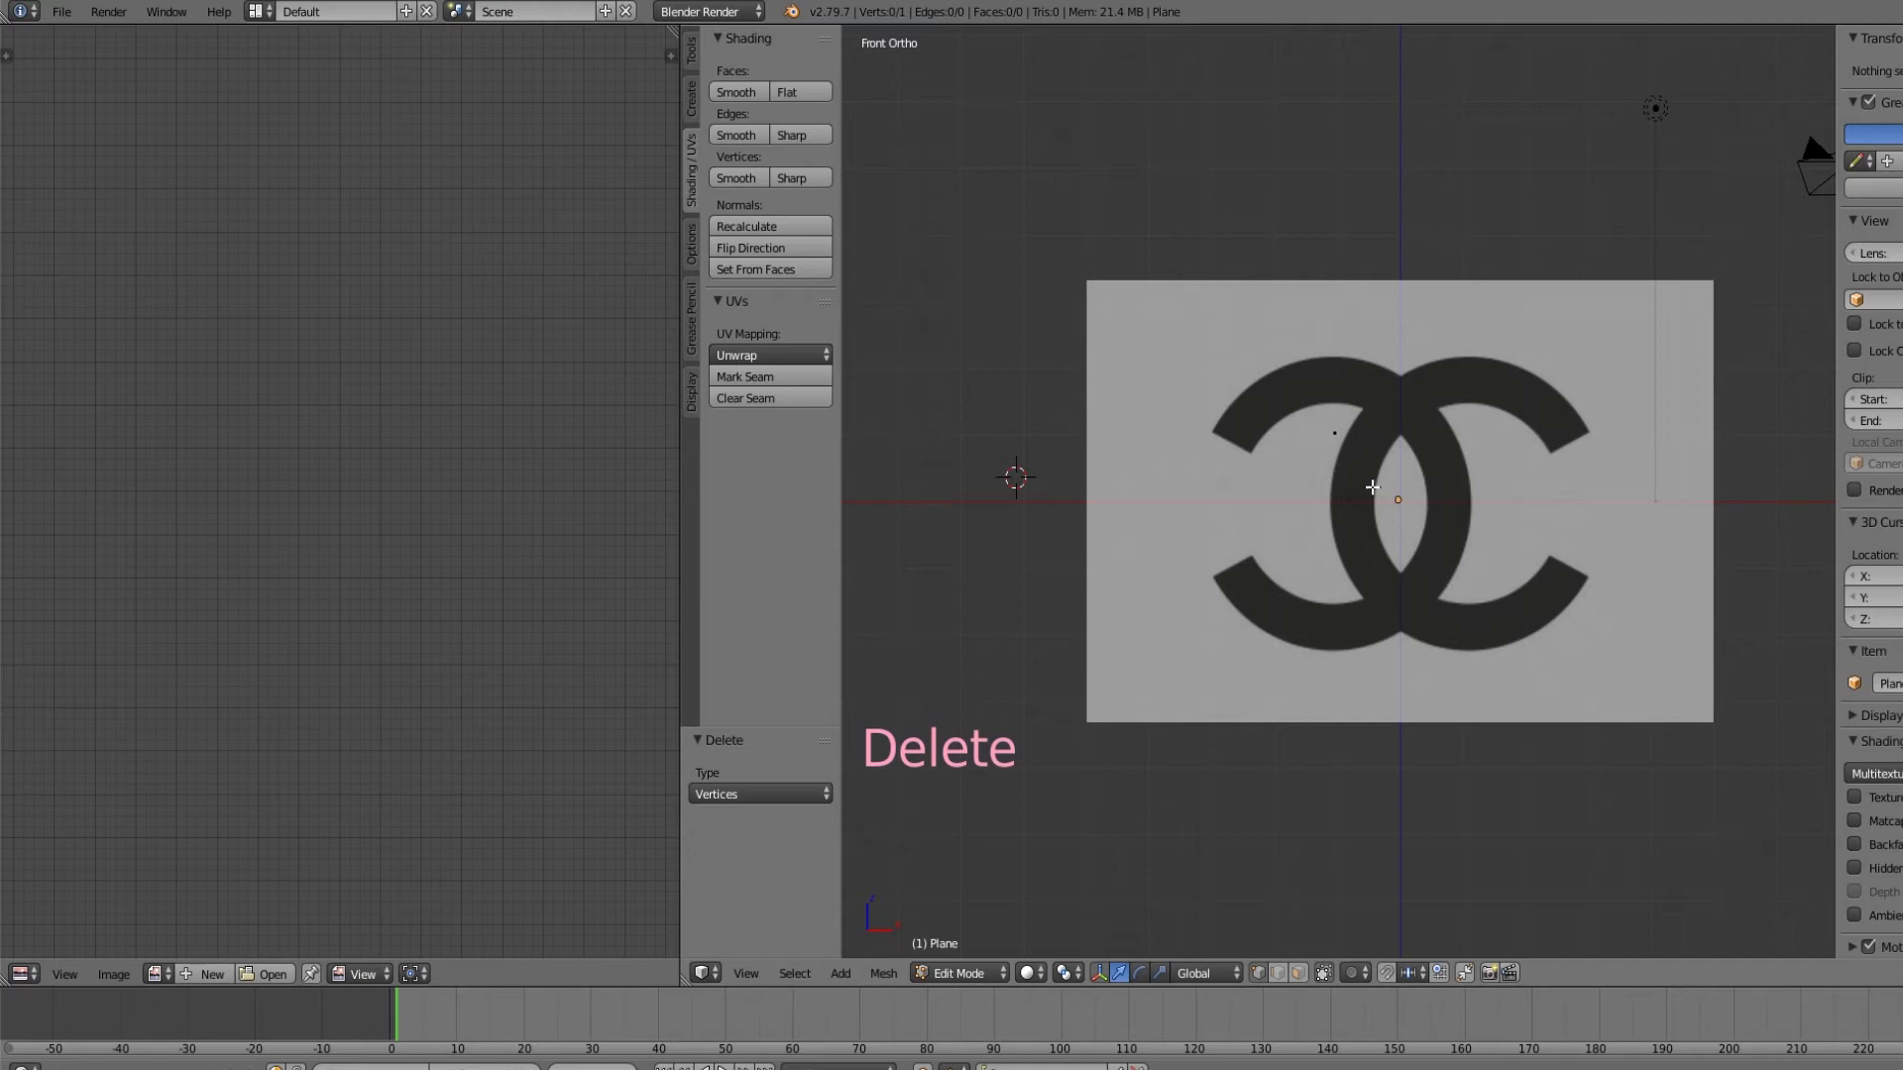
Move the remaining vertex to the inner corner of the left-hand C's upper end
key("a")
key("g")
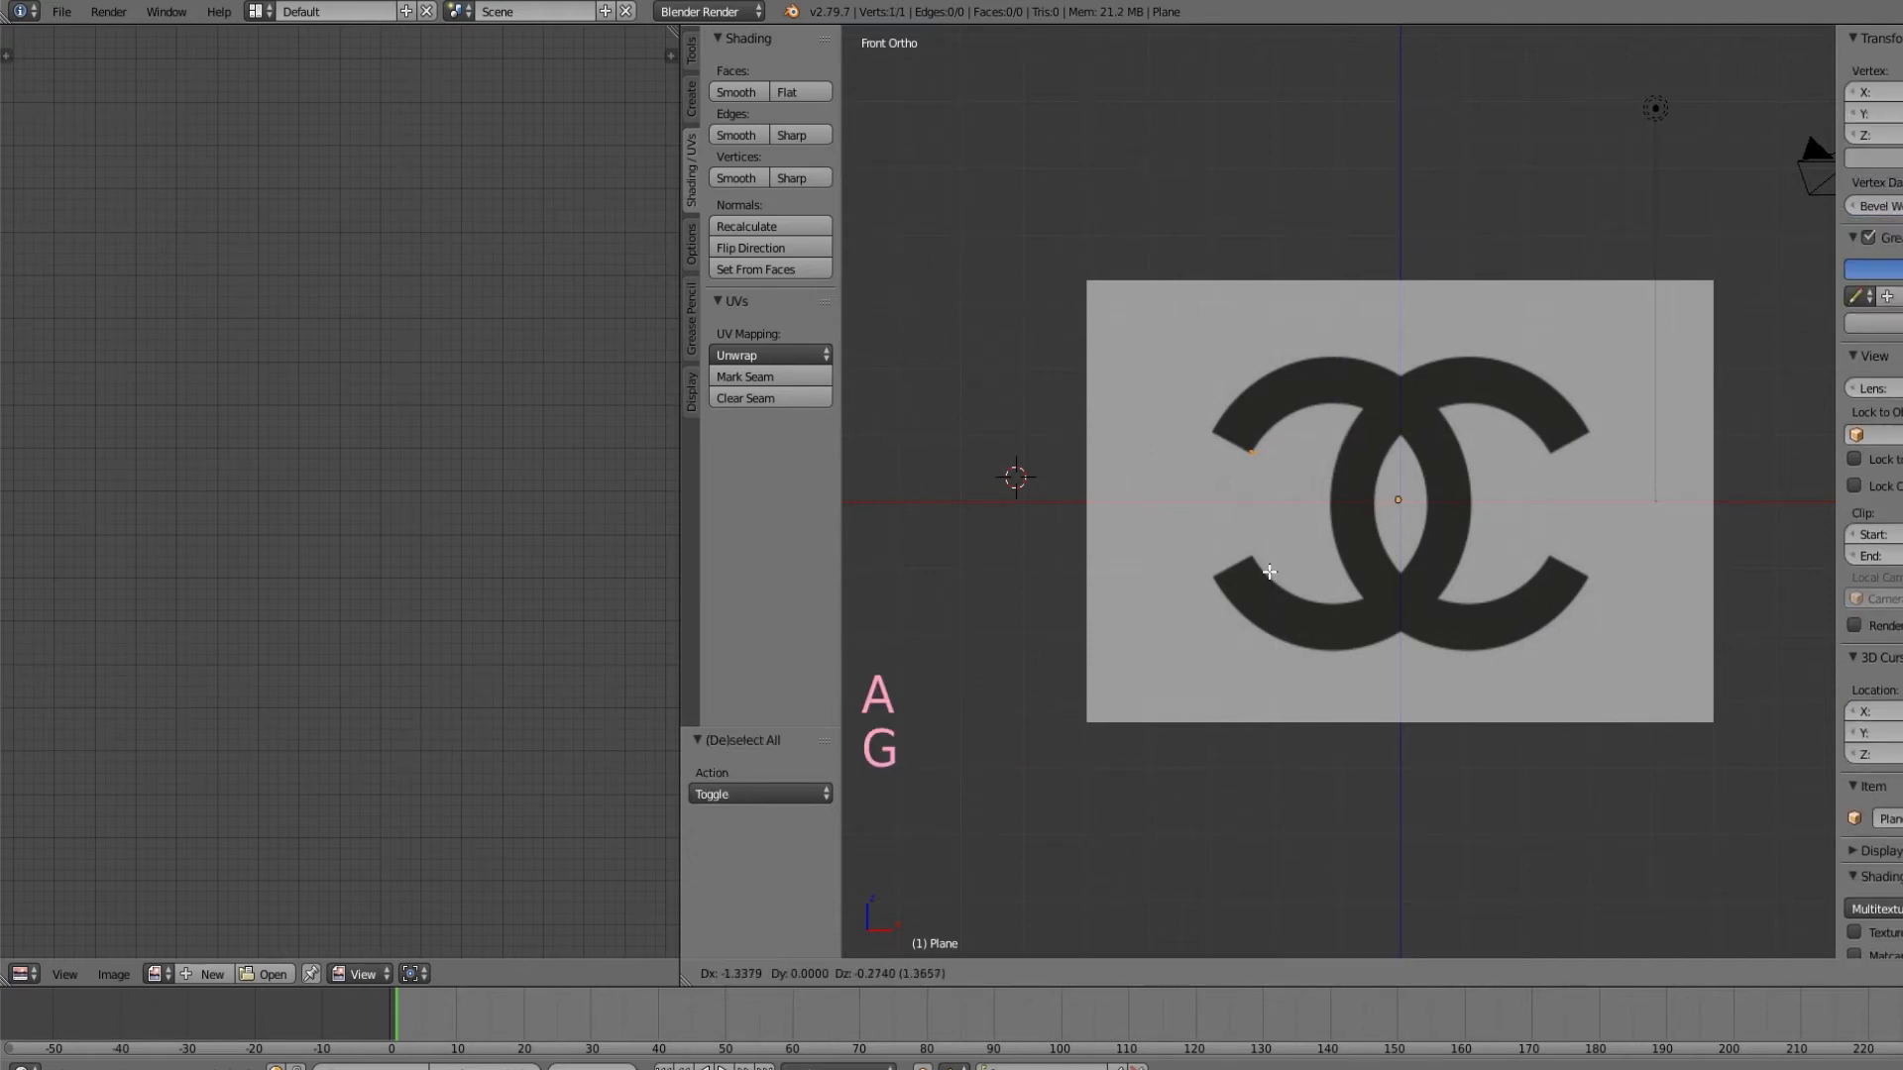
left_click(1270, 572)
Extrude a chain of vertices along the left-hand C's upper inner edge up to the top of the central opening
scroll(1262, 479, "up", 5)
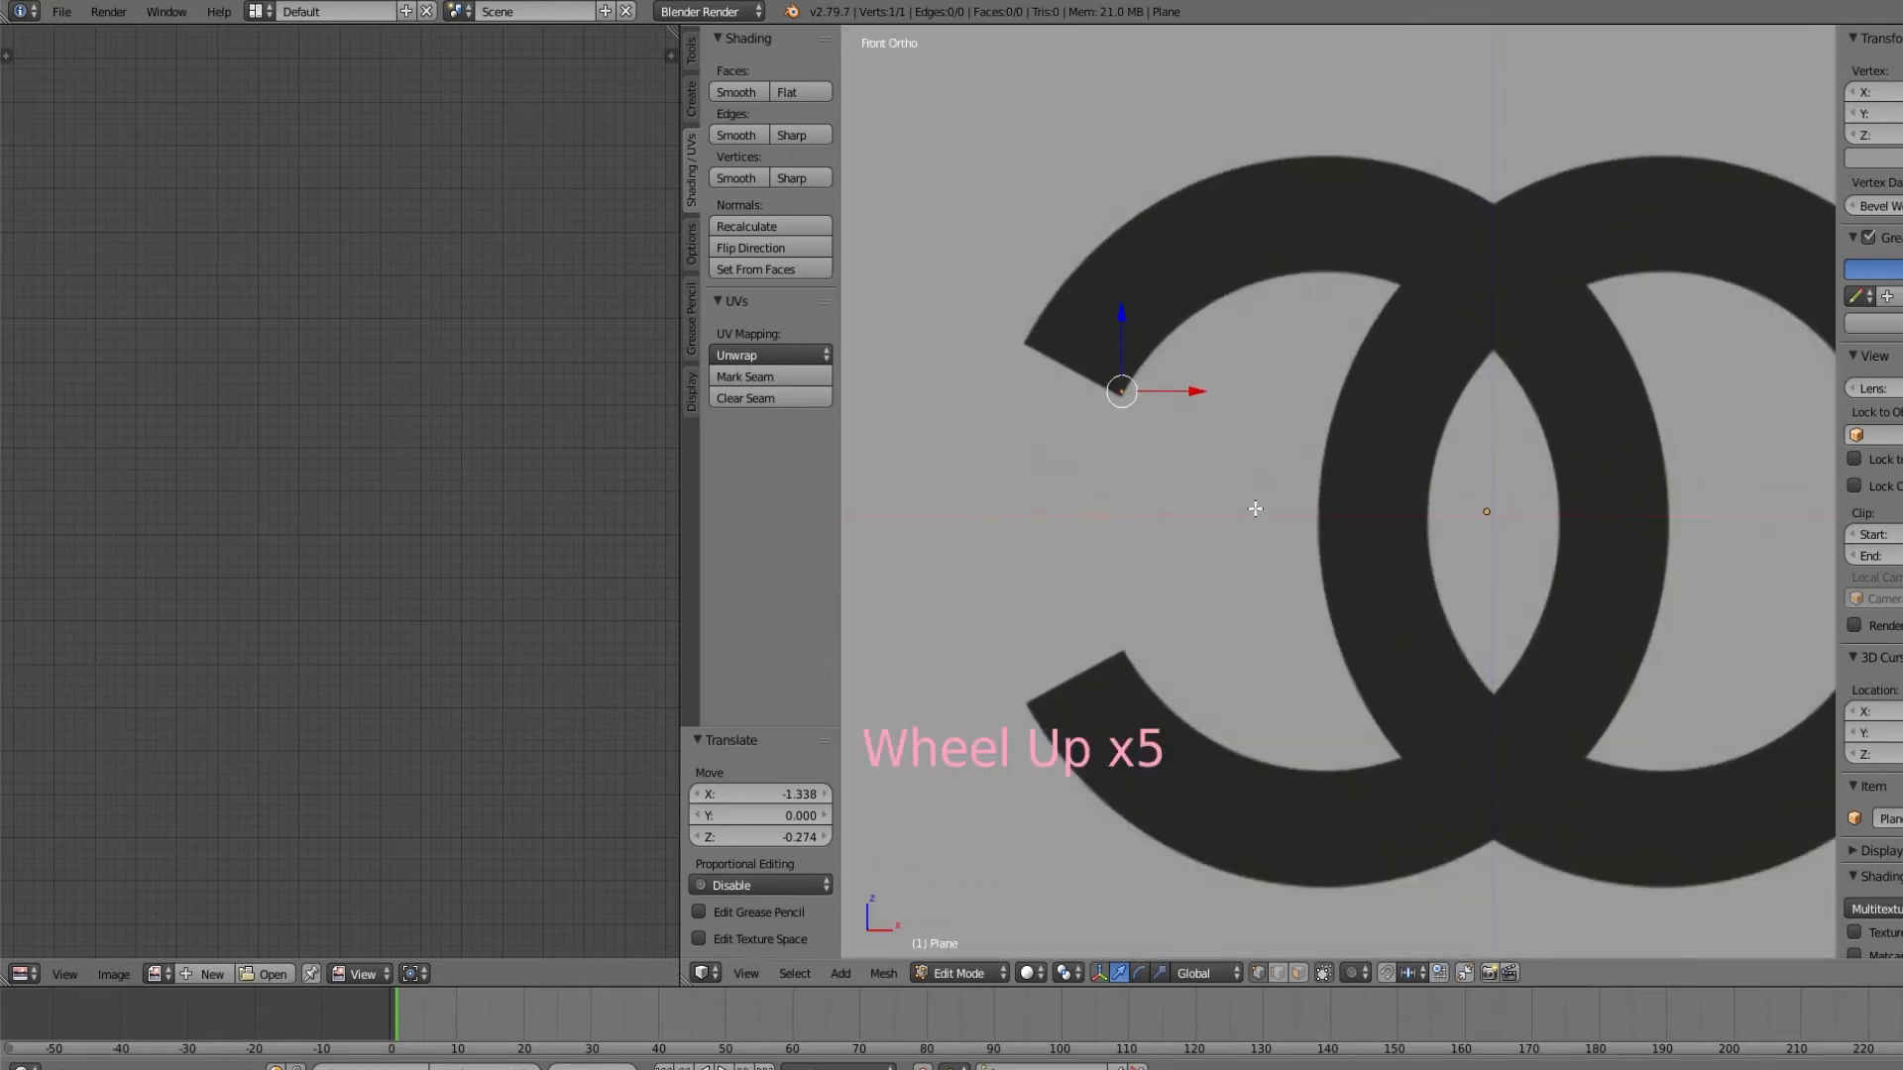
key("e")
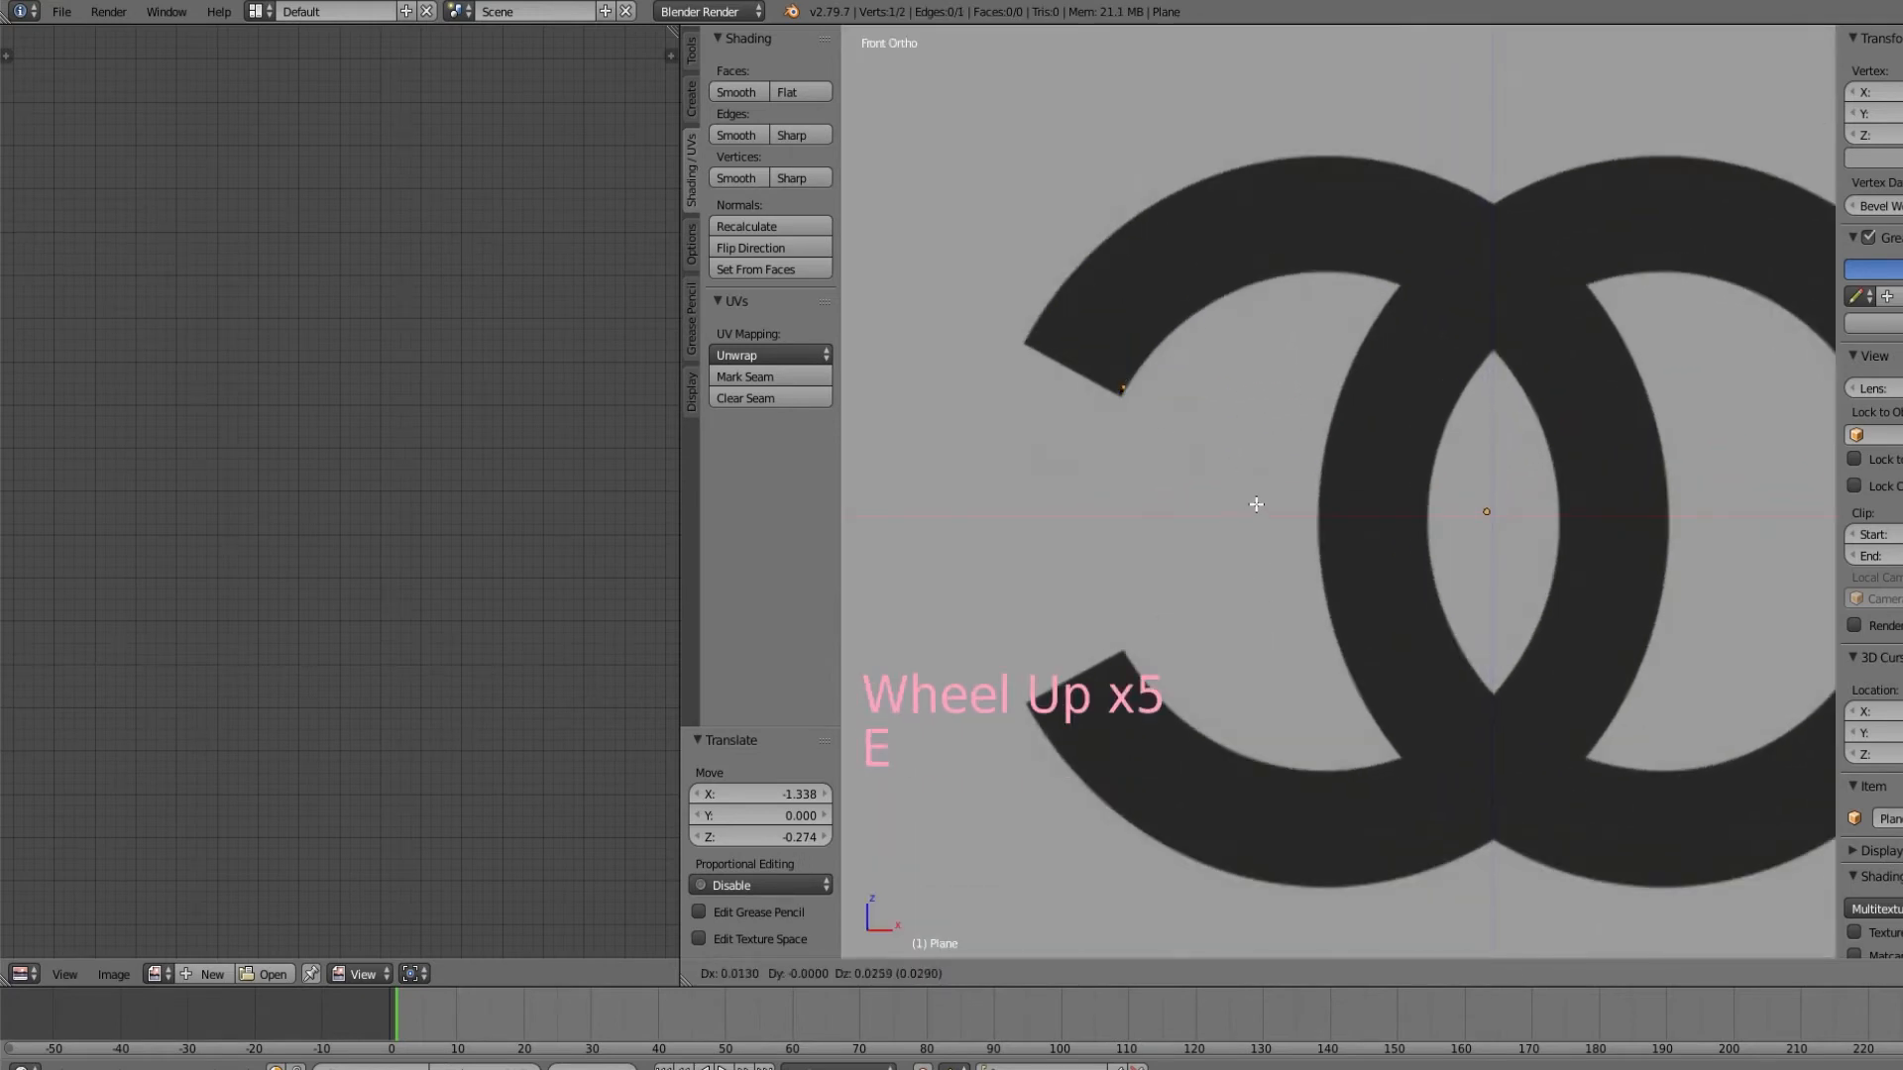
left_click(1269, 484)
key("e")
left_click(1298, 453)
key("e")
left_click(1328, 433)
key("e")
left_click(1361, 414)
key("e")
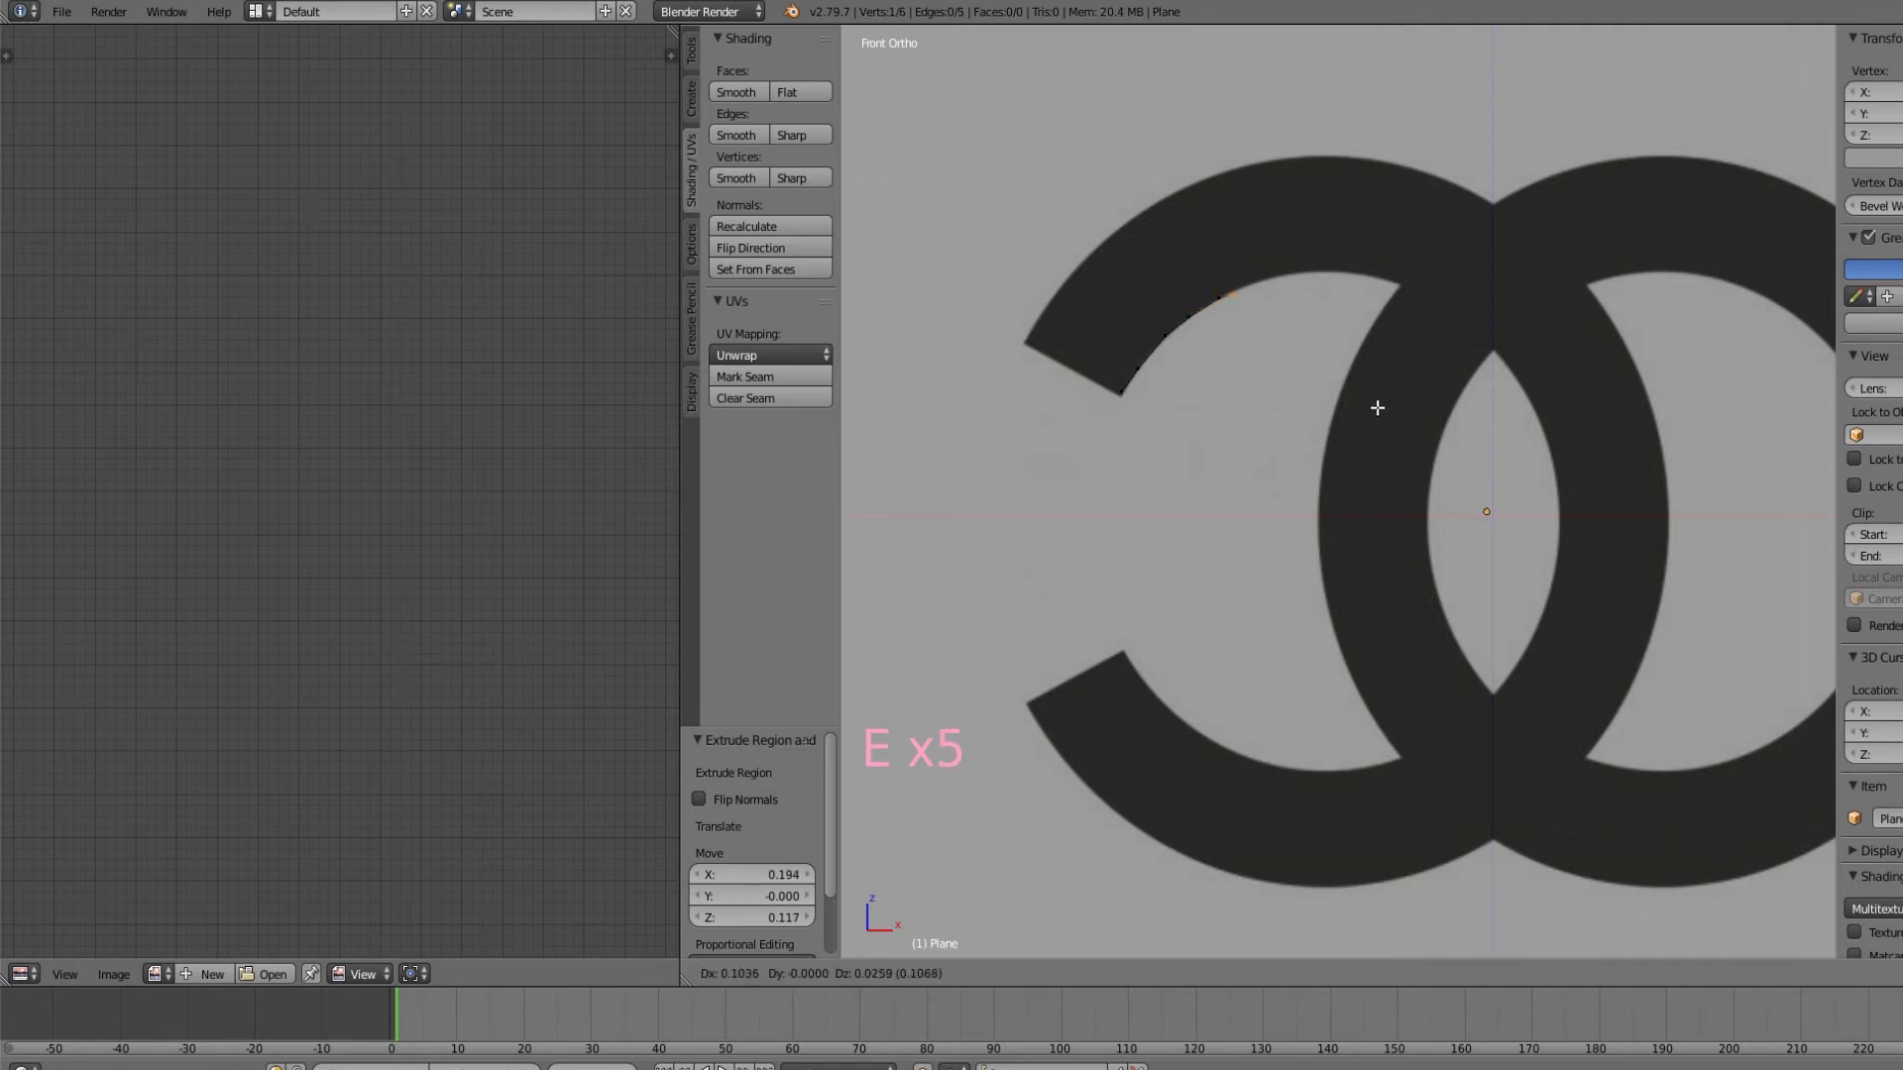
left_click(1387, 401)
key("e")
left_click(1427, 388)
key("e")
left_click(1476, 388)
key("e")
left_click(1517, 396)
key("e")
left_click(1566, 412)
key("e")
left_click(1570, 425)
key("e")
left_click(1606, 450)
Continue extruding vertices down the right edge of the central opening to its lower tip
key("e")
left_click(1627, 473)
key("e")
left_click(1650, 514)
key("e")
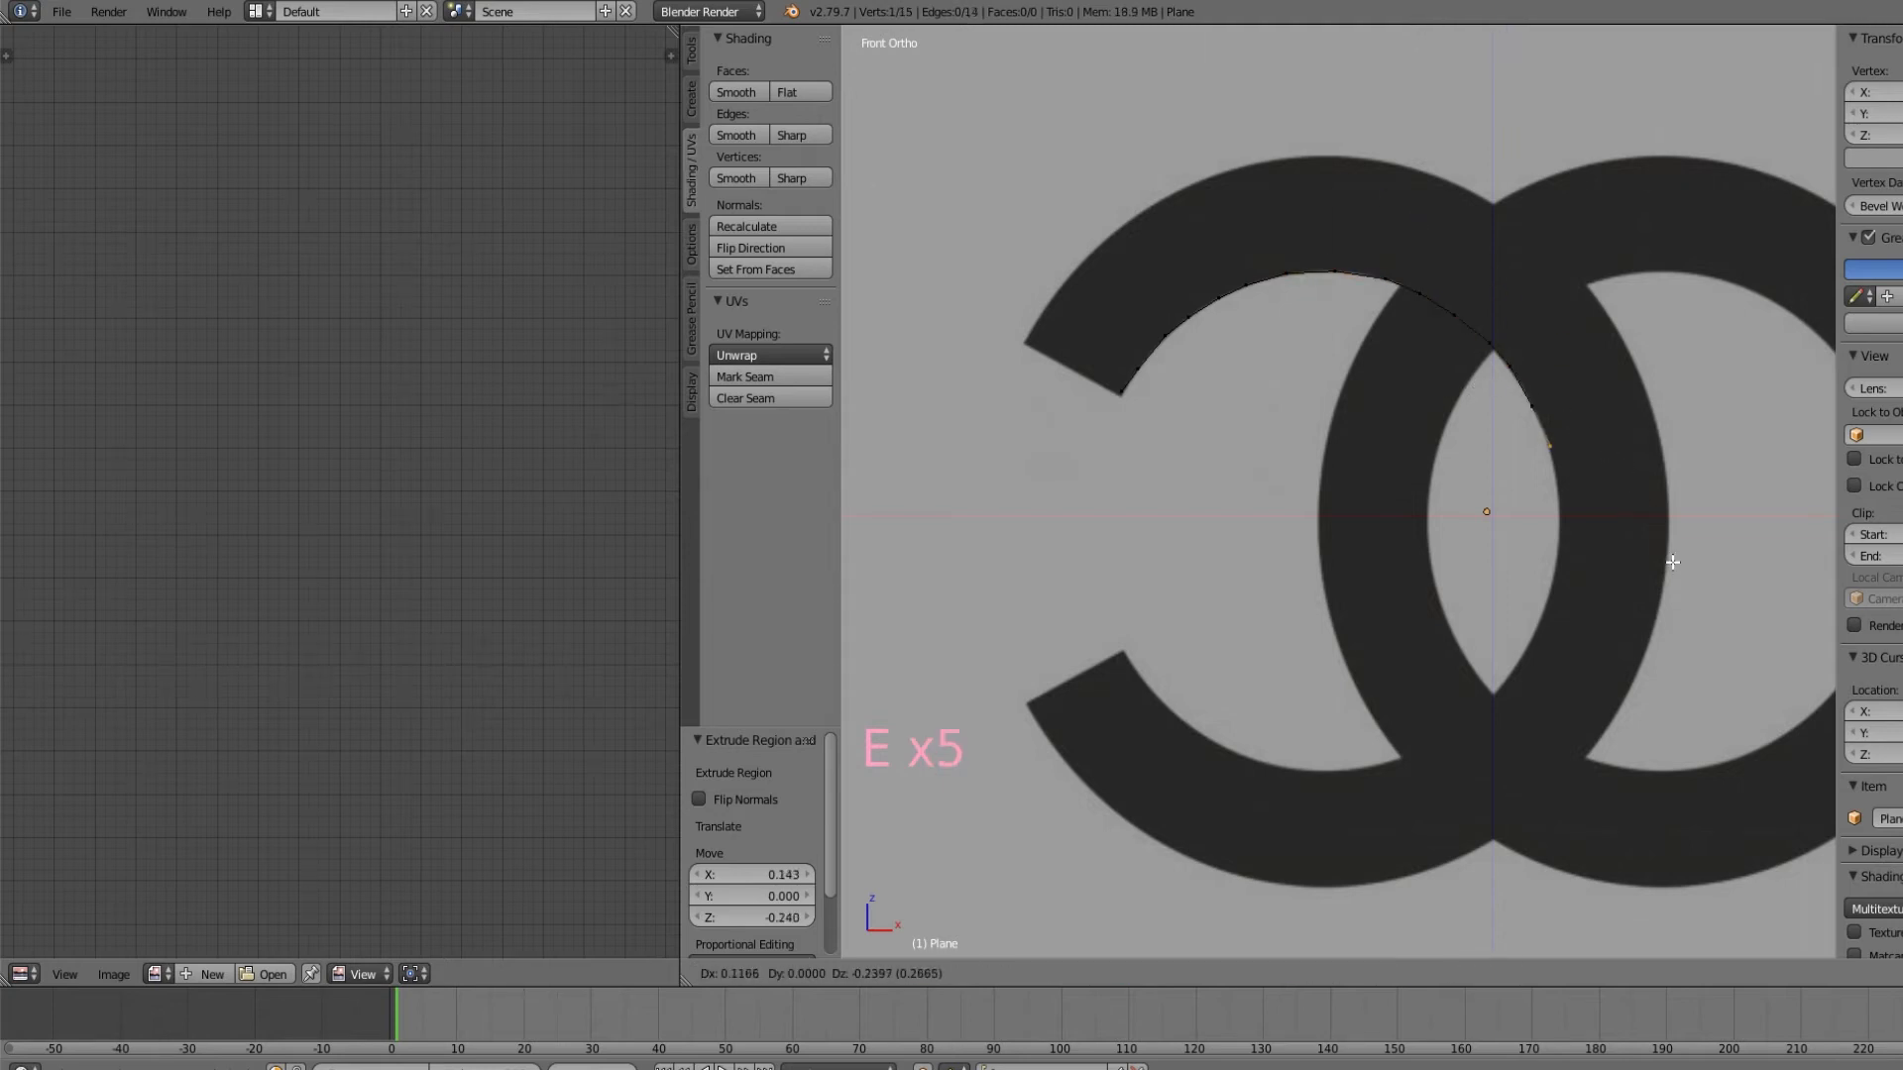
key("e")
left_click(1655, 709)
key("e")
left_click(1635, 755)
key("e")
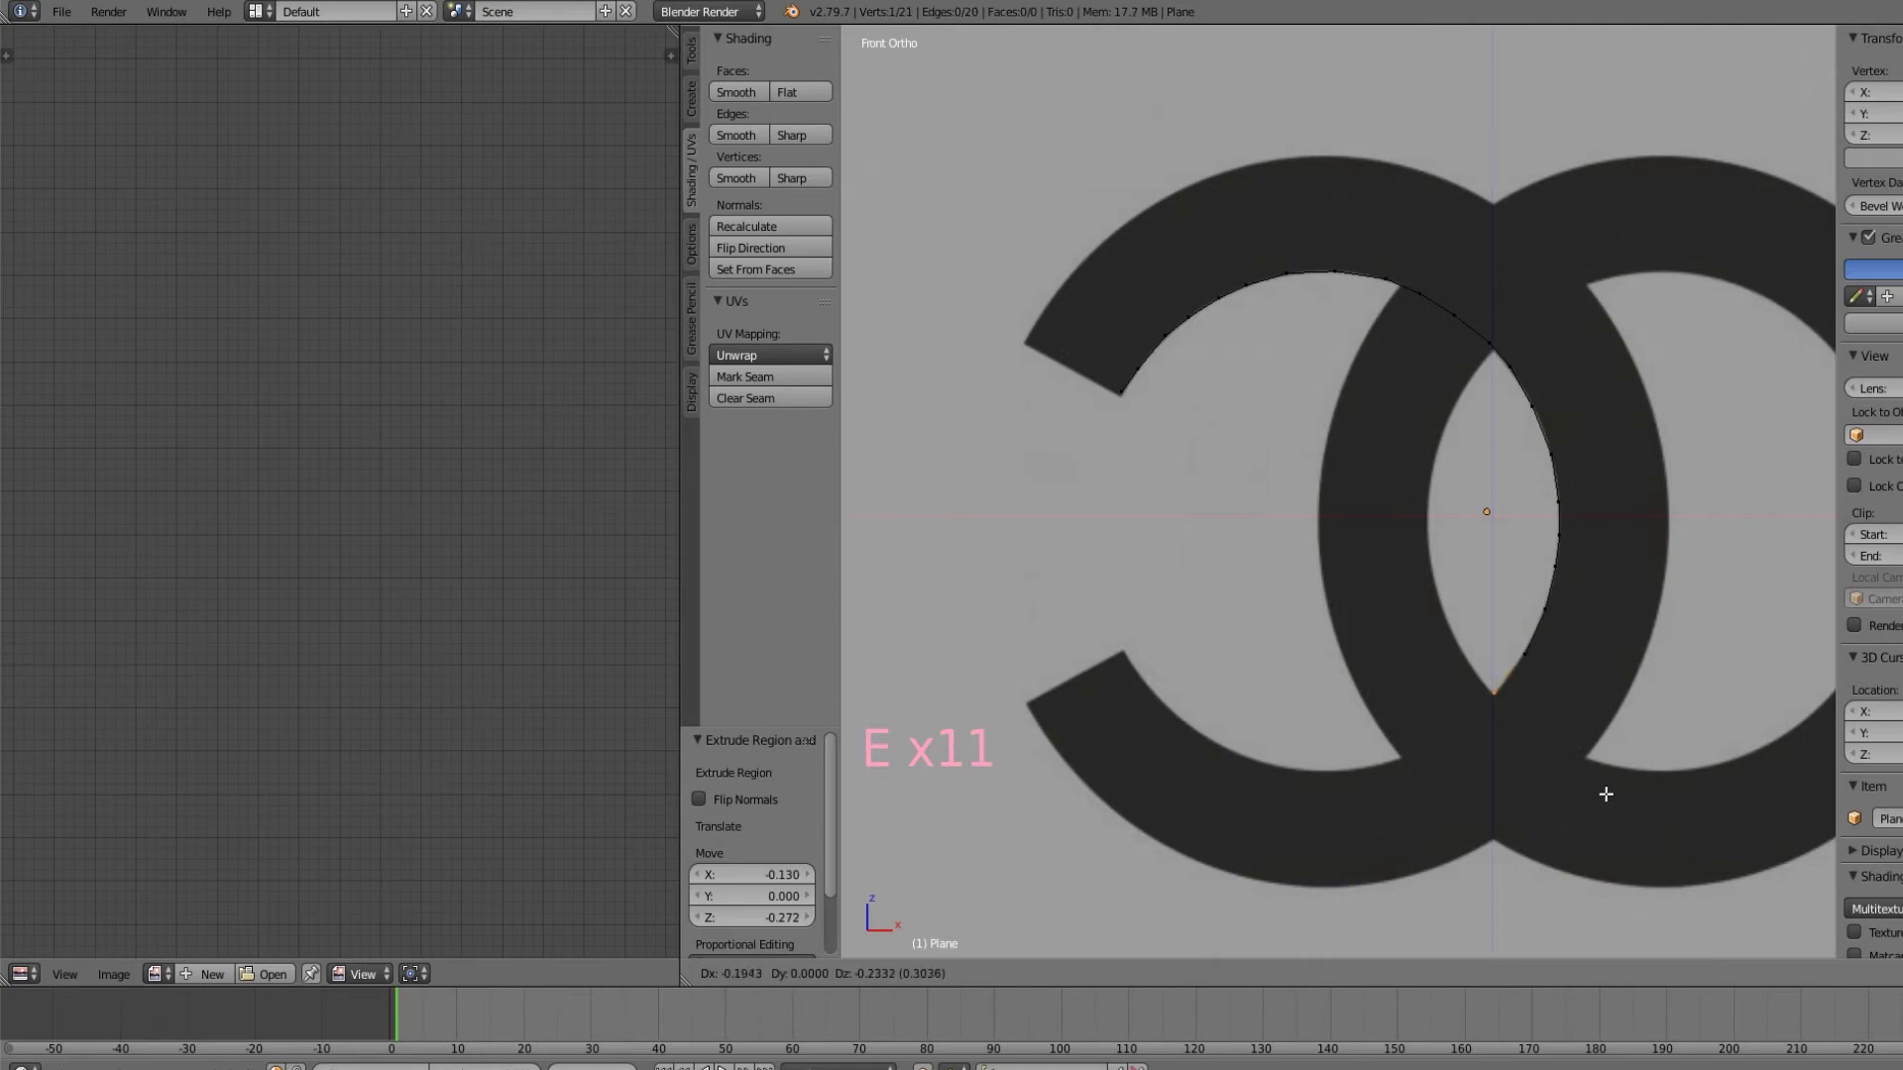
left_click(1604, 795)
Extrude vertices along the left-hand C's lower inner edge to the inner corner of its lower end
key("e")
left_click(1534, 844)
key("e")
left_click(1512, 855)
key("e")
left_click(1482, 868)
key("e")
left_click(1439, 873)
key("e")
left_click(1399, 871)
key("e")
left_click(1365, 865)
key("e")
left_click(1269, 812)
key("e")
left_click(1234, 777)
key("e")
left_click(1221, 763)
key("e")
left_click(1218, 749)
Extrude across the left-hand C's lower end and along the first part of its lower outer edge
key("e")
left_click(1117, 801)
key("e")
left_click(1128, 822)
scroll(1252, 569, "down", 2)
scroll(1205, 733, "up", 1)
key("e")
left_click(1221, 770)
key("e")
left_click(1229, 827)
key("e")
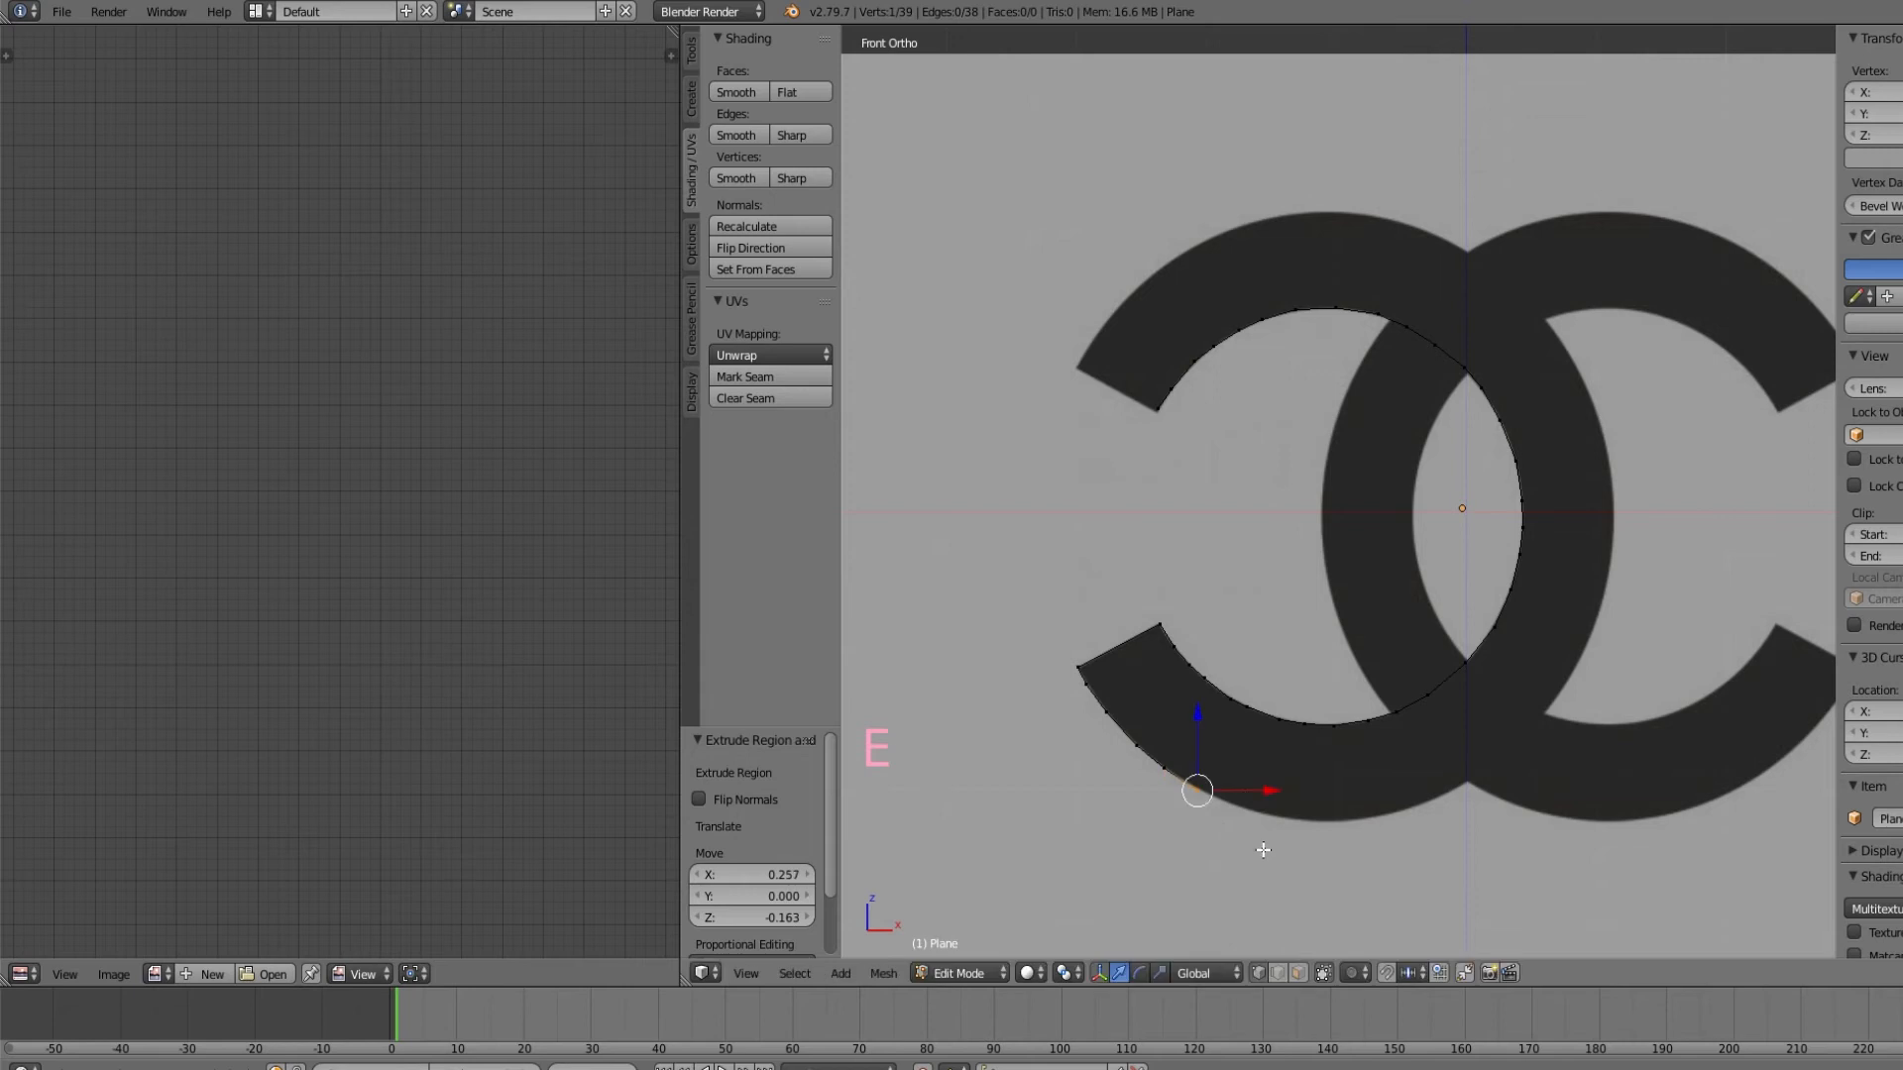
Extrude another vertex along the left-hand C's lower outer edge and nudge a stray vertex onto the edge
scroll(1268, 793, "up", 4)
middle_click_drag(1268, 791, 1215, 544, "shift")
key("e")
left_click(1286, 572)
right_click(1071, 545)
key("g")
right_click(1220, 636)
Extrude vertices along the bottom of the left-hand C's outer edge past the lower crossing of the two letters
key("e")
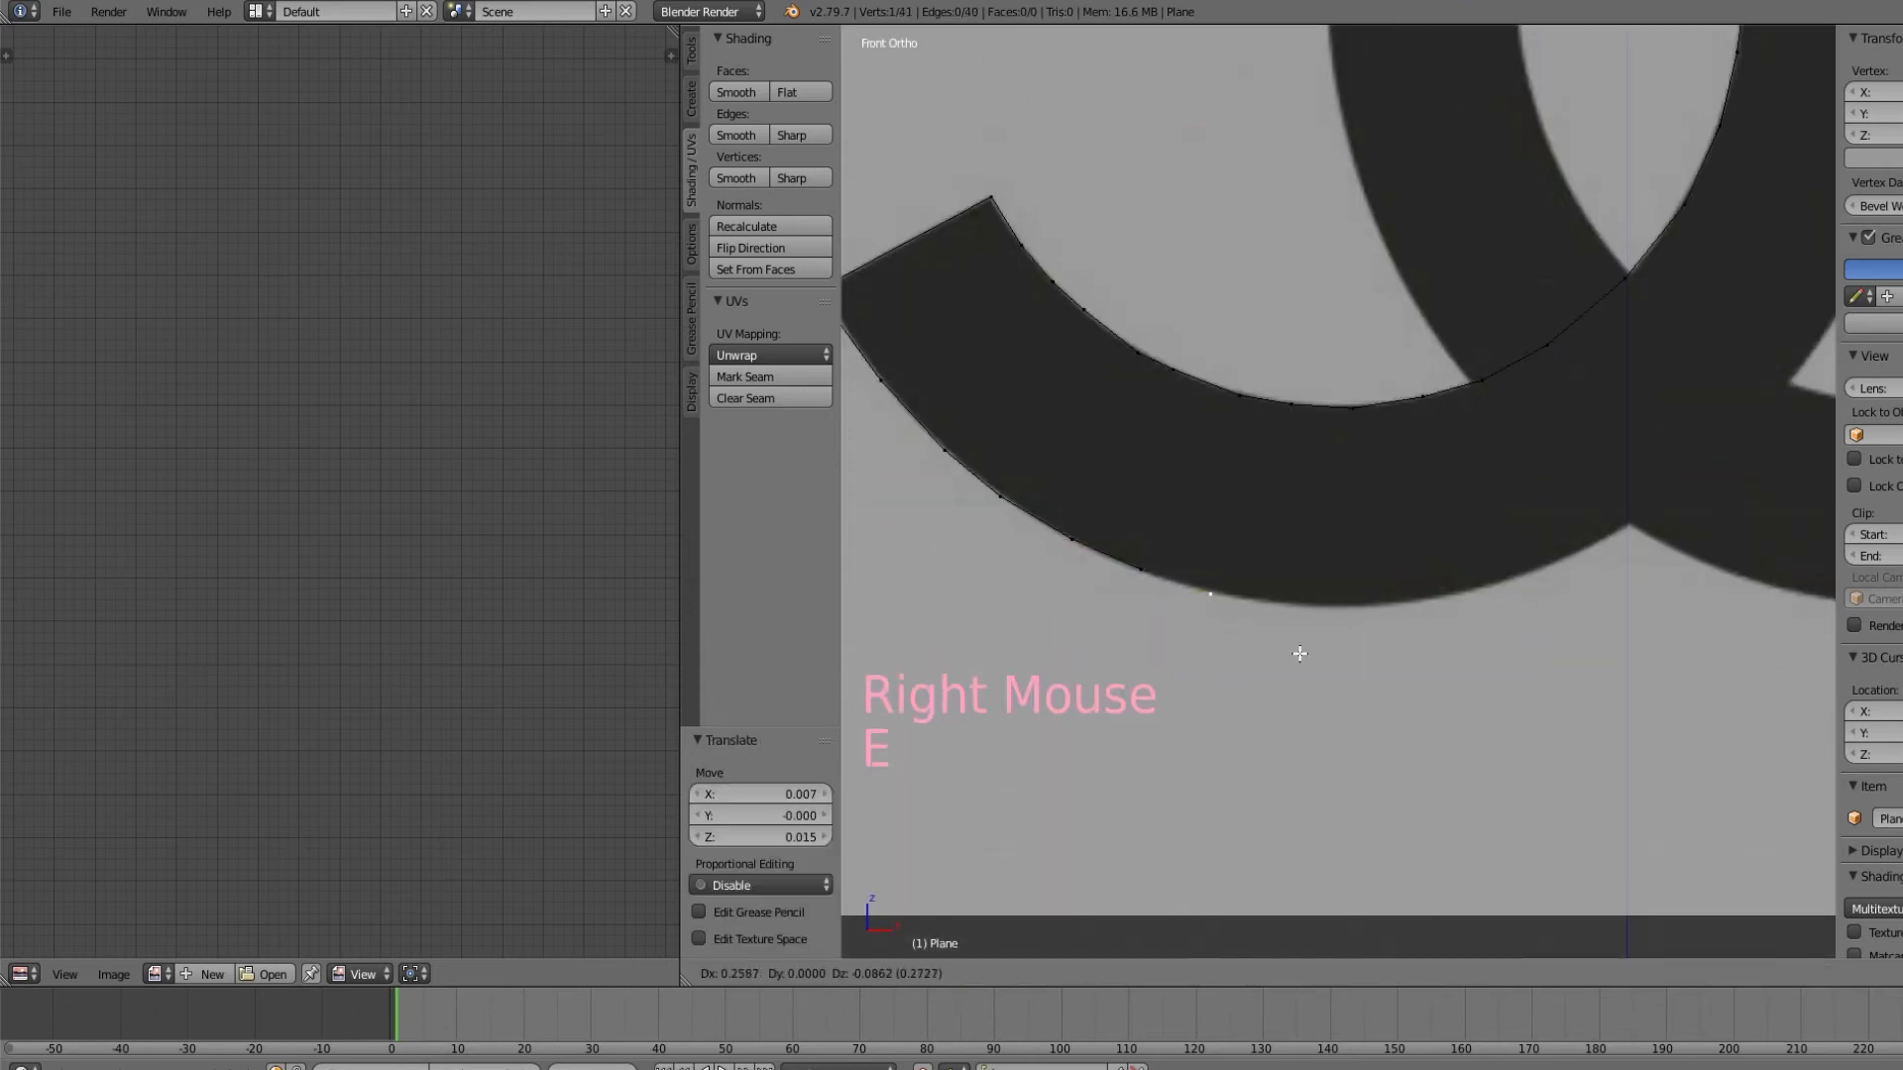
left_click(1297, 654)
key("e")
left_click(1373, 662)
key("e")
left_click(1442, 664)
key("e")
left_click(1564, 661)
key("e")
left_click(1630, 654)
key("e")
left_click(1734, 637)
key("e")
left_click(1826, 592)
Extrude vertices up the right side of the same C's outer edge and adjust a vertex to the contour
scroll(1602, 595, "down", 3)
key("e")
left_click(1697, 488)
left_click_drag(1695, 489, 1688, 507, "shift")
middle_click_drag(1687, 508, 1488, 886, "shift")
key("e")
left_click(1531, 763)
key("e")
left_click(1555, 693)
key("e")
left_click(1564, 584)
key("e")
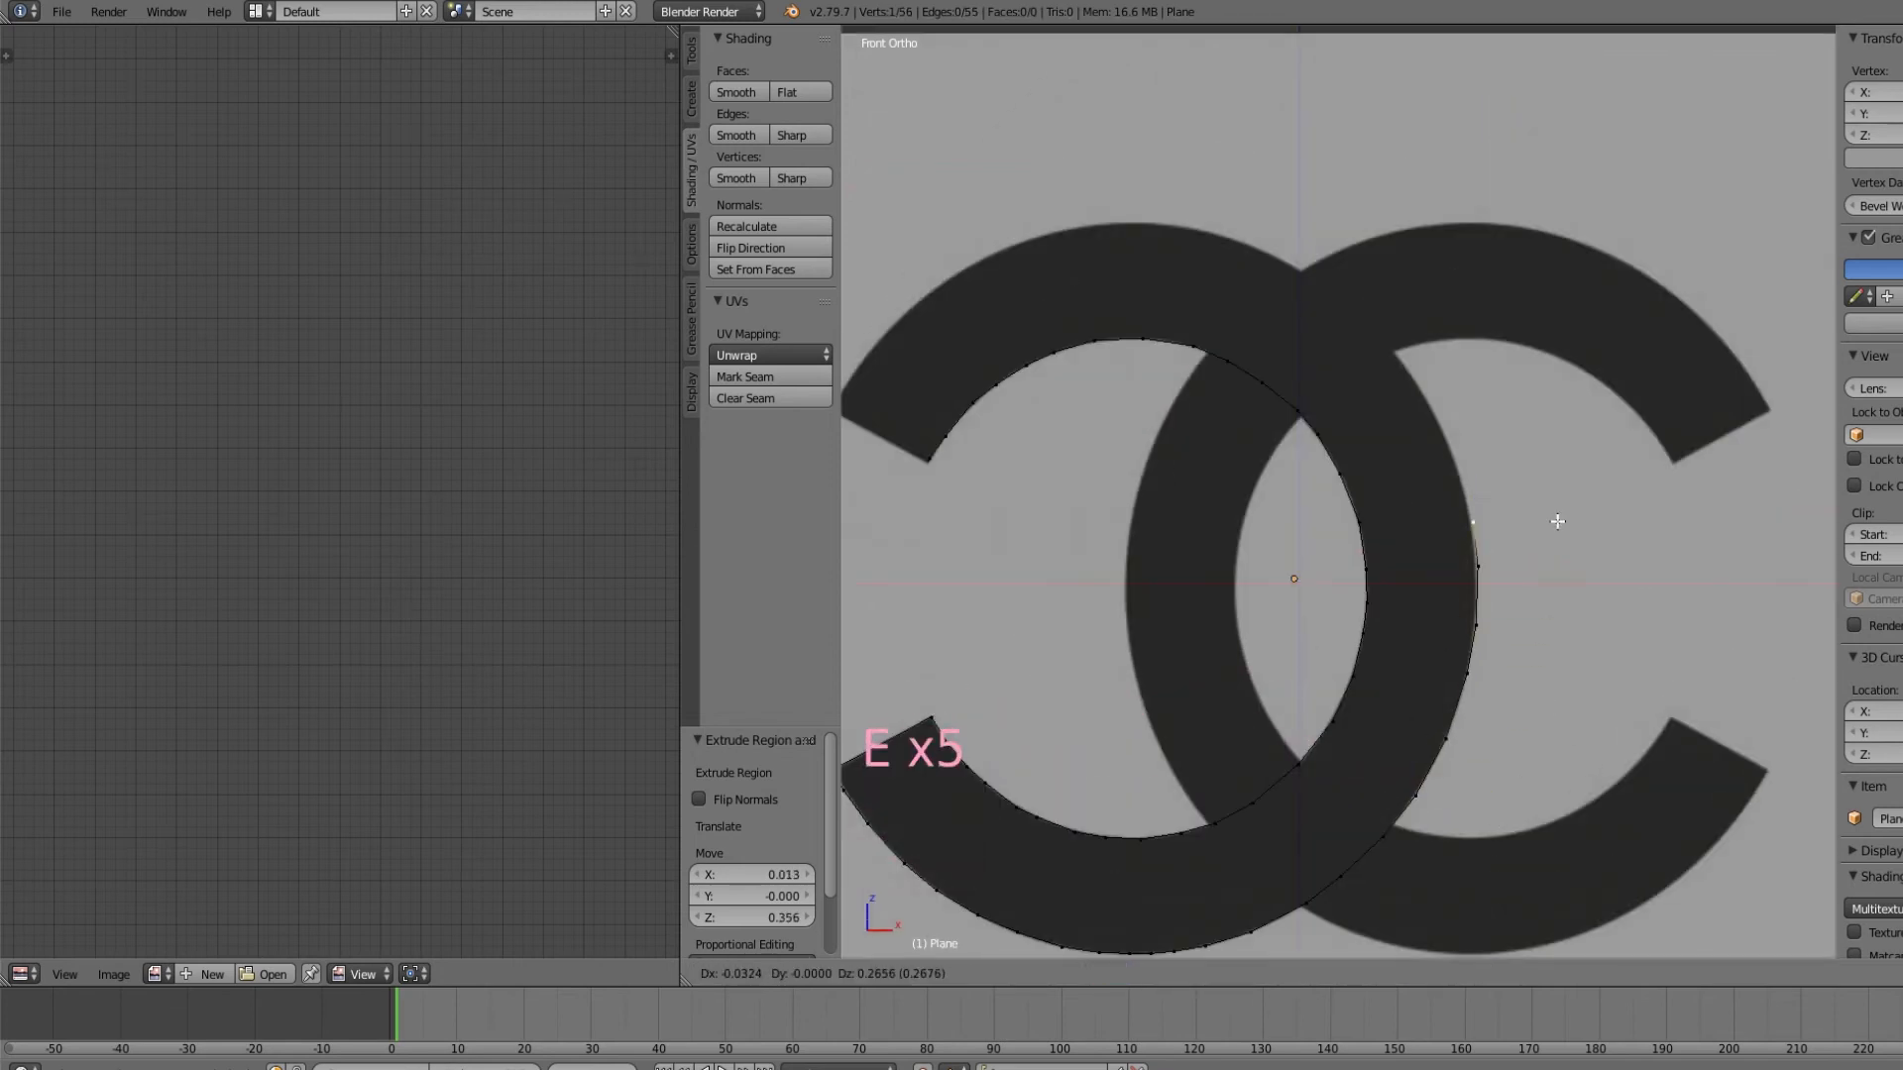
left_click(1557, 533)
key("e")
left_click(1541, 470)
right_click(1498, 525)
key("g")
right_click(1462, 470)
Extrude vertices along the upper right part of the left-hand C's outer edge, following the contour towards the right-hand letter
key("e")
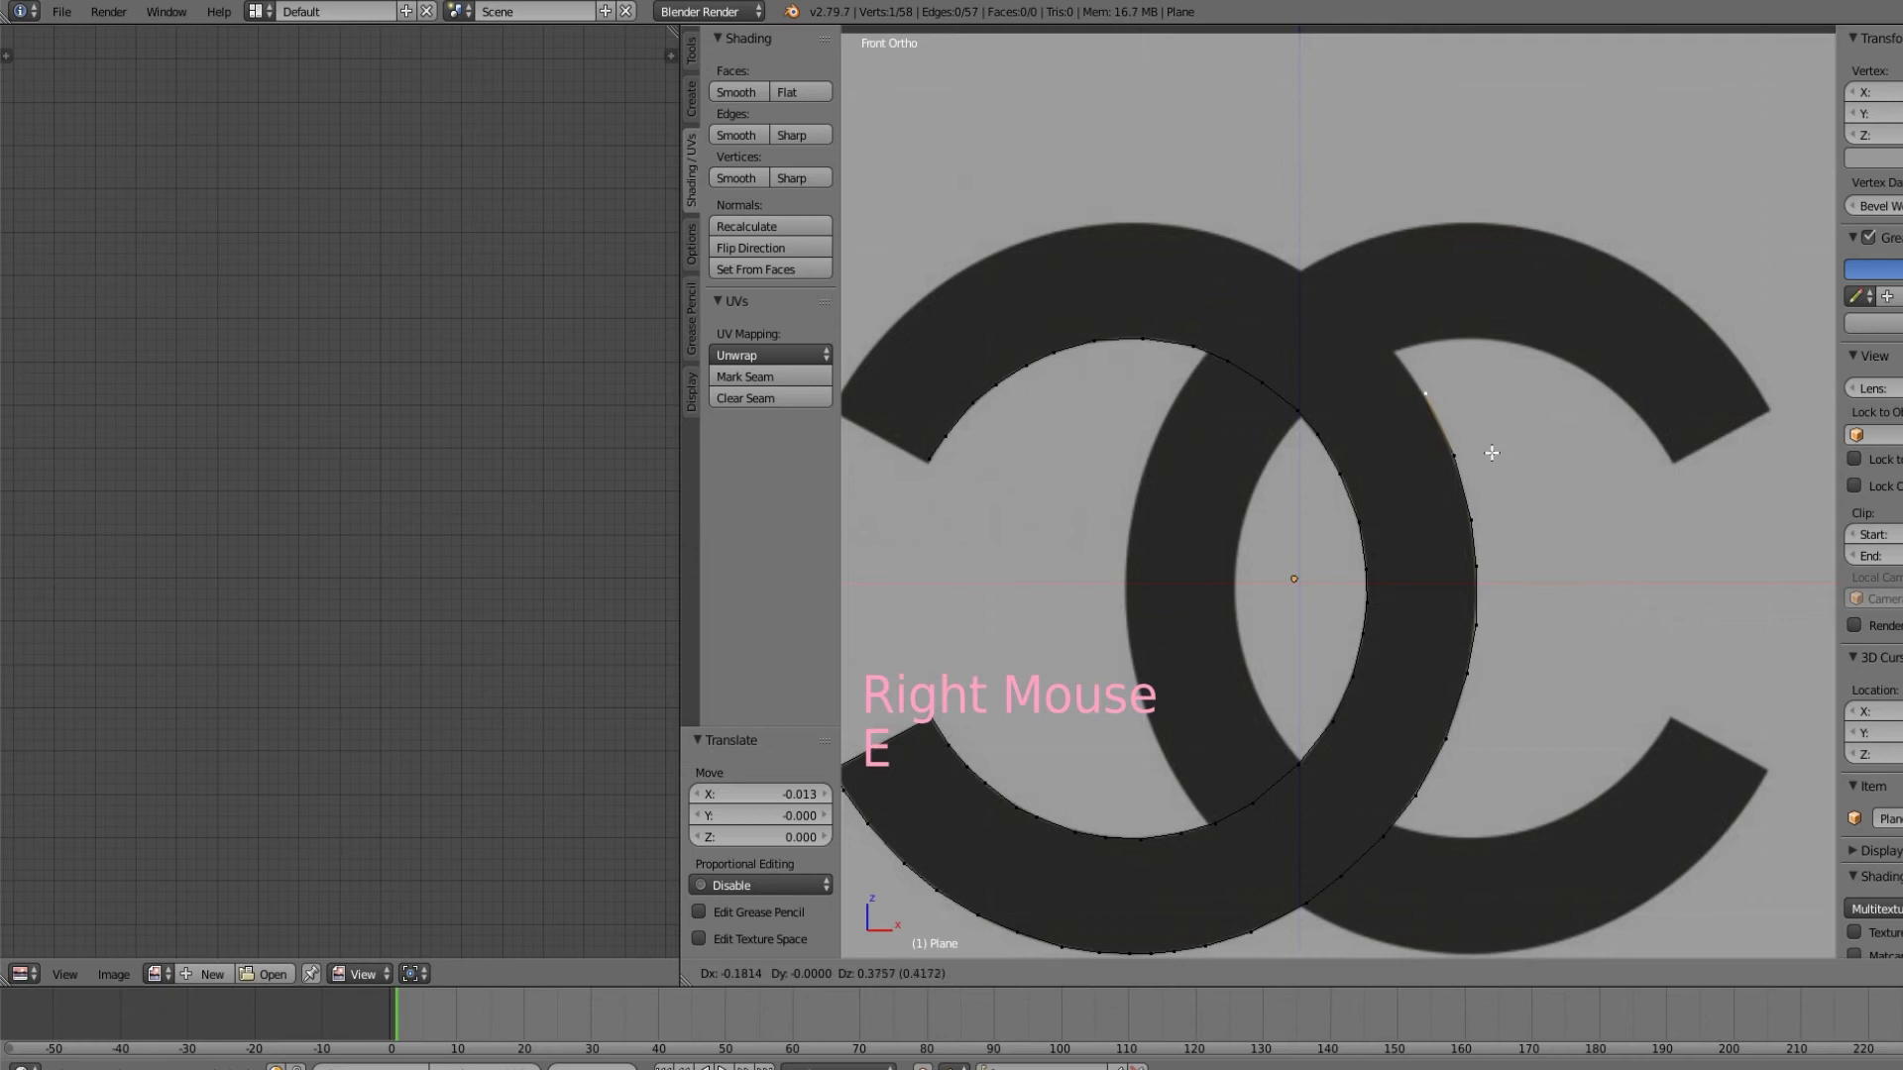
left_click(1502, 476)
key("e")
left_click(1461, 424)
key("e")
left_click(1438, 395)
key("e")
left_click(1409, 364)
Extrude the left-hand C's outer edge up to the upper crossing of the two letters and adjust vertices to the contour
key("e")
left_click(1370, 331)
key("e")
left_click(1337, 313)
right_click(1498, 452)
left_click(1438, 418)
right_click(1296, 275)
Extrude vertices from the upper crossing over the top of the left-hand C's outer edge
key("e")
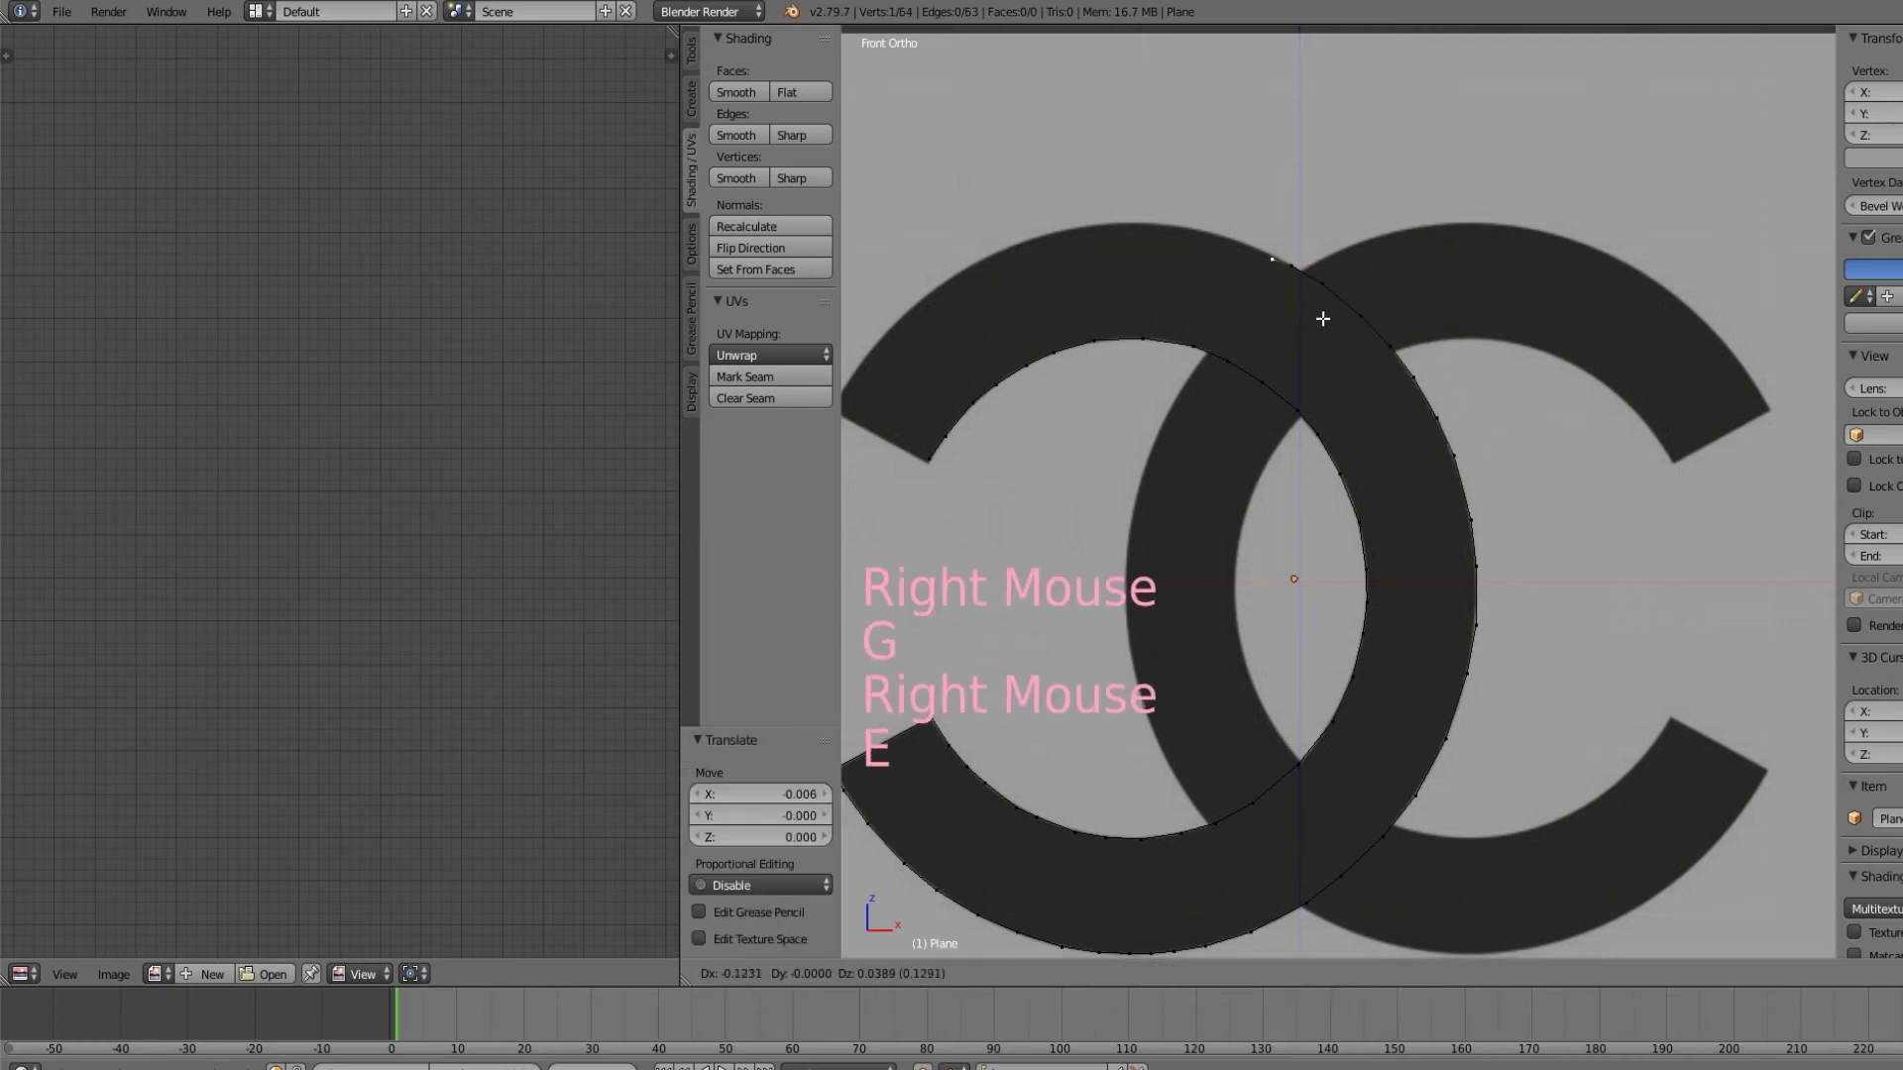
left_click(1278, 294)
key("e")
left_click(1216, 284)
key("e")
left_click(1172, 281)
key("e")
left_click(1066, 285)
Extrude vertices down the upper left part of the outer edge to the left-hand C's upper end, completing the outline
key("e")
left_click(1025, 297)
key("e")
left_click(986, 315)
key("e")
left_click(959, 330)
left_click(870, 413)
key("e")
left_click(848, 457)
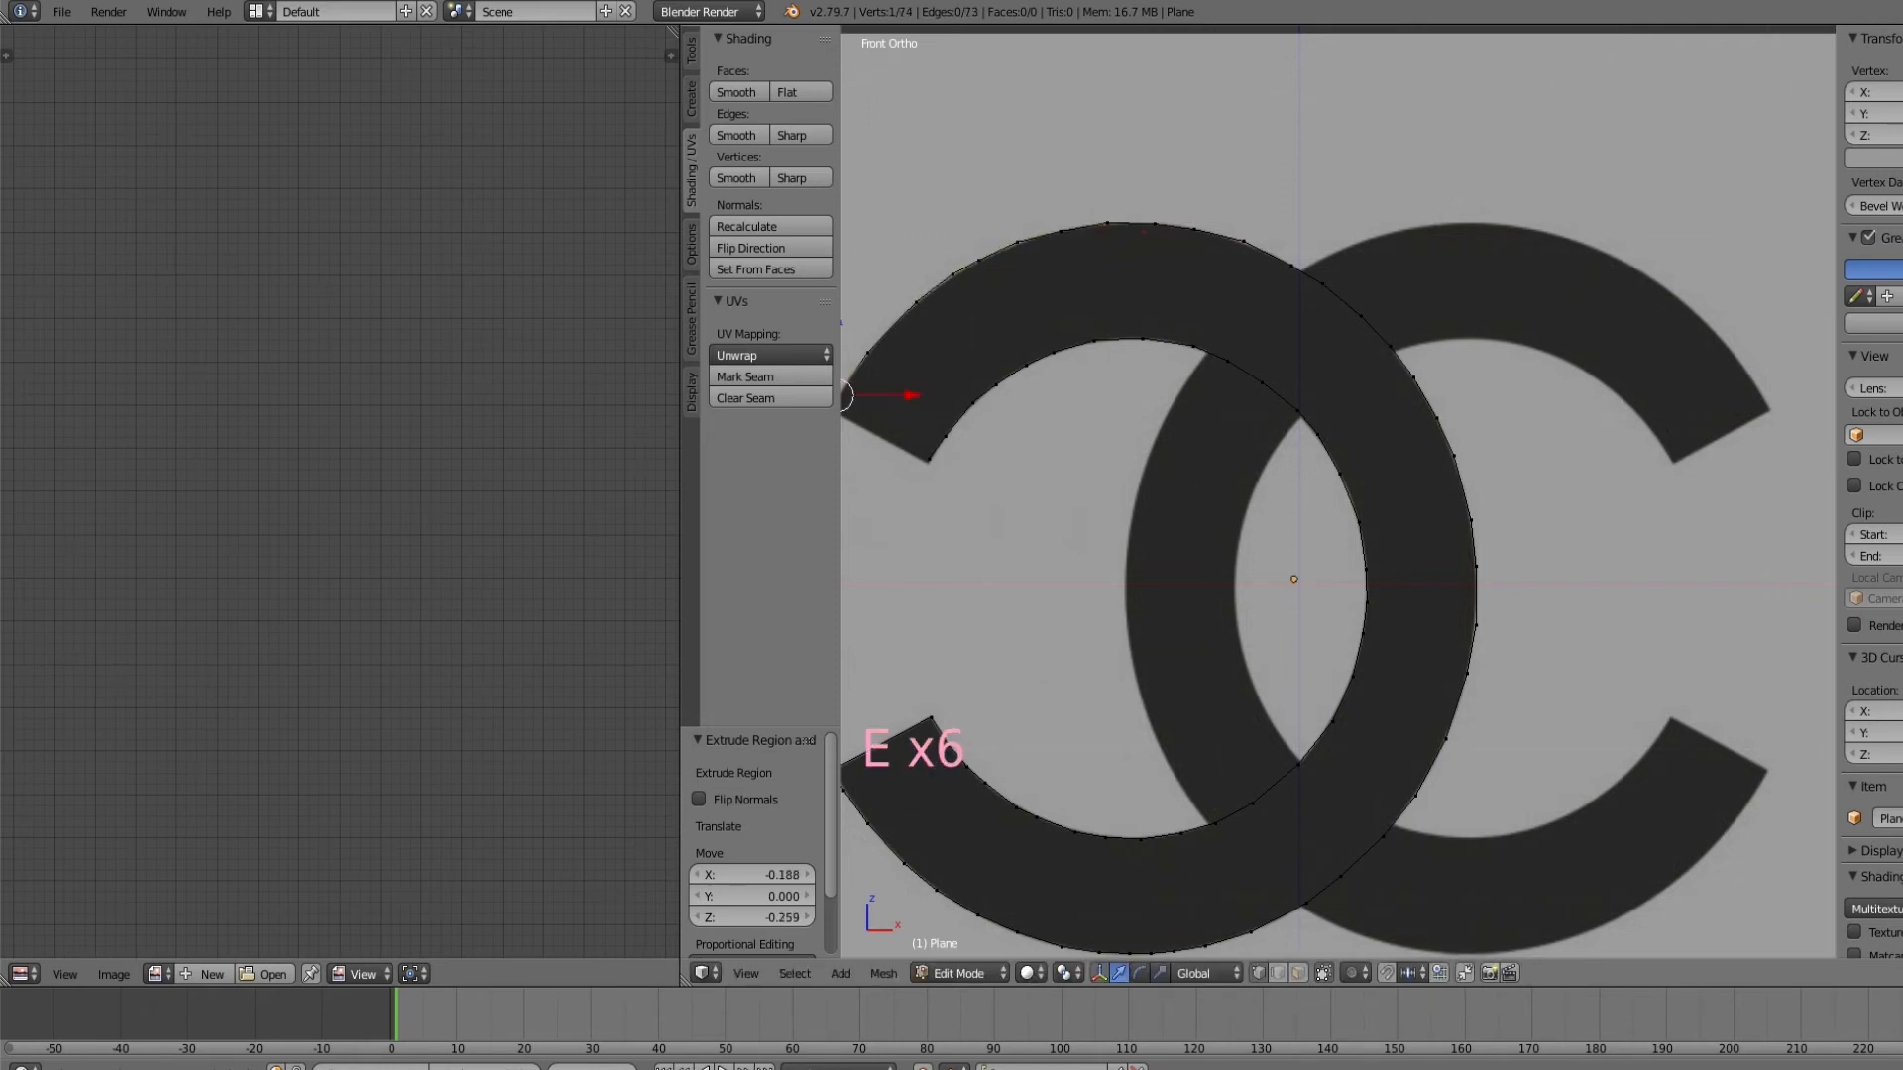
middle_click_drag(901, 404, 1019, 442, "shift")
key("e")
left_click(1017, 457)
Select the whole traced C outline and extrude it in place without moving it
scroll(1427, 574, "down", 8)
key("a")
key("a")
scroll(1427, 575, "up", 6)
key("shift")
scroll(1410, 518, "up", 6)
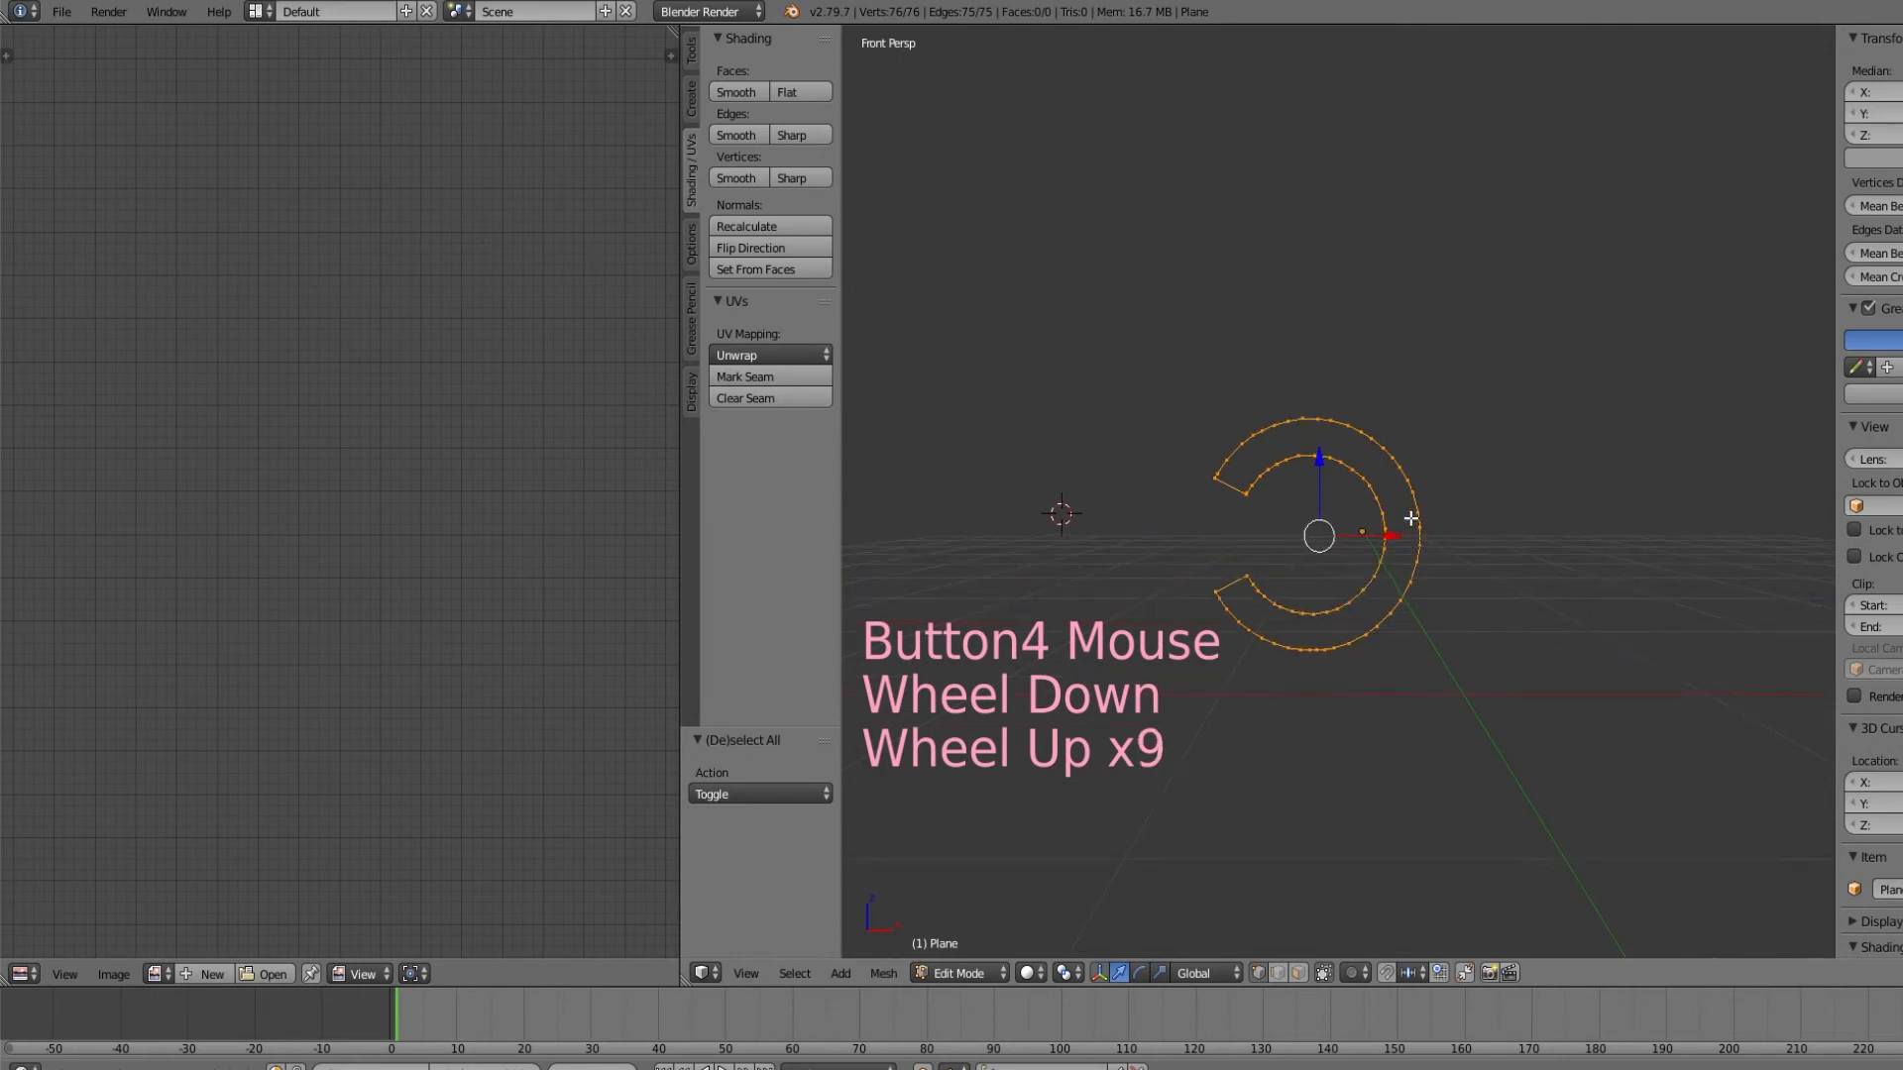
key("e")
right_click(1410, 532)
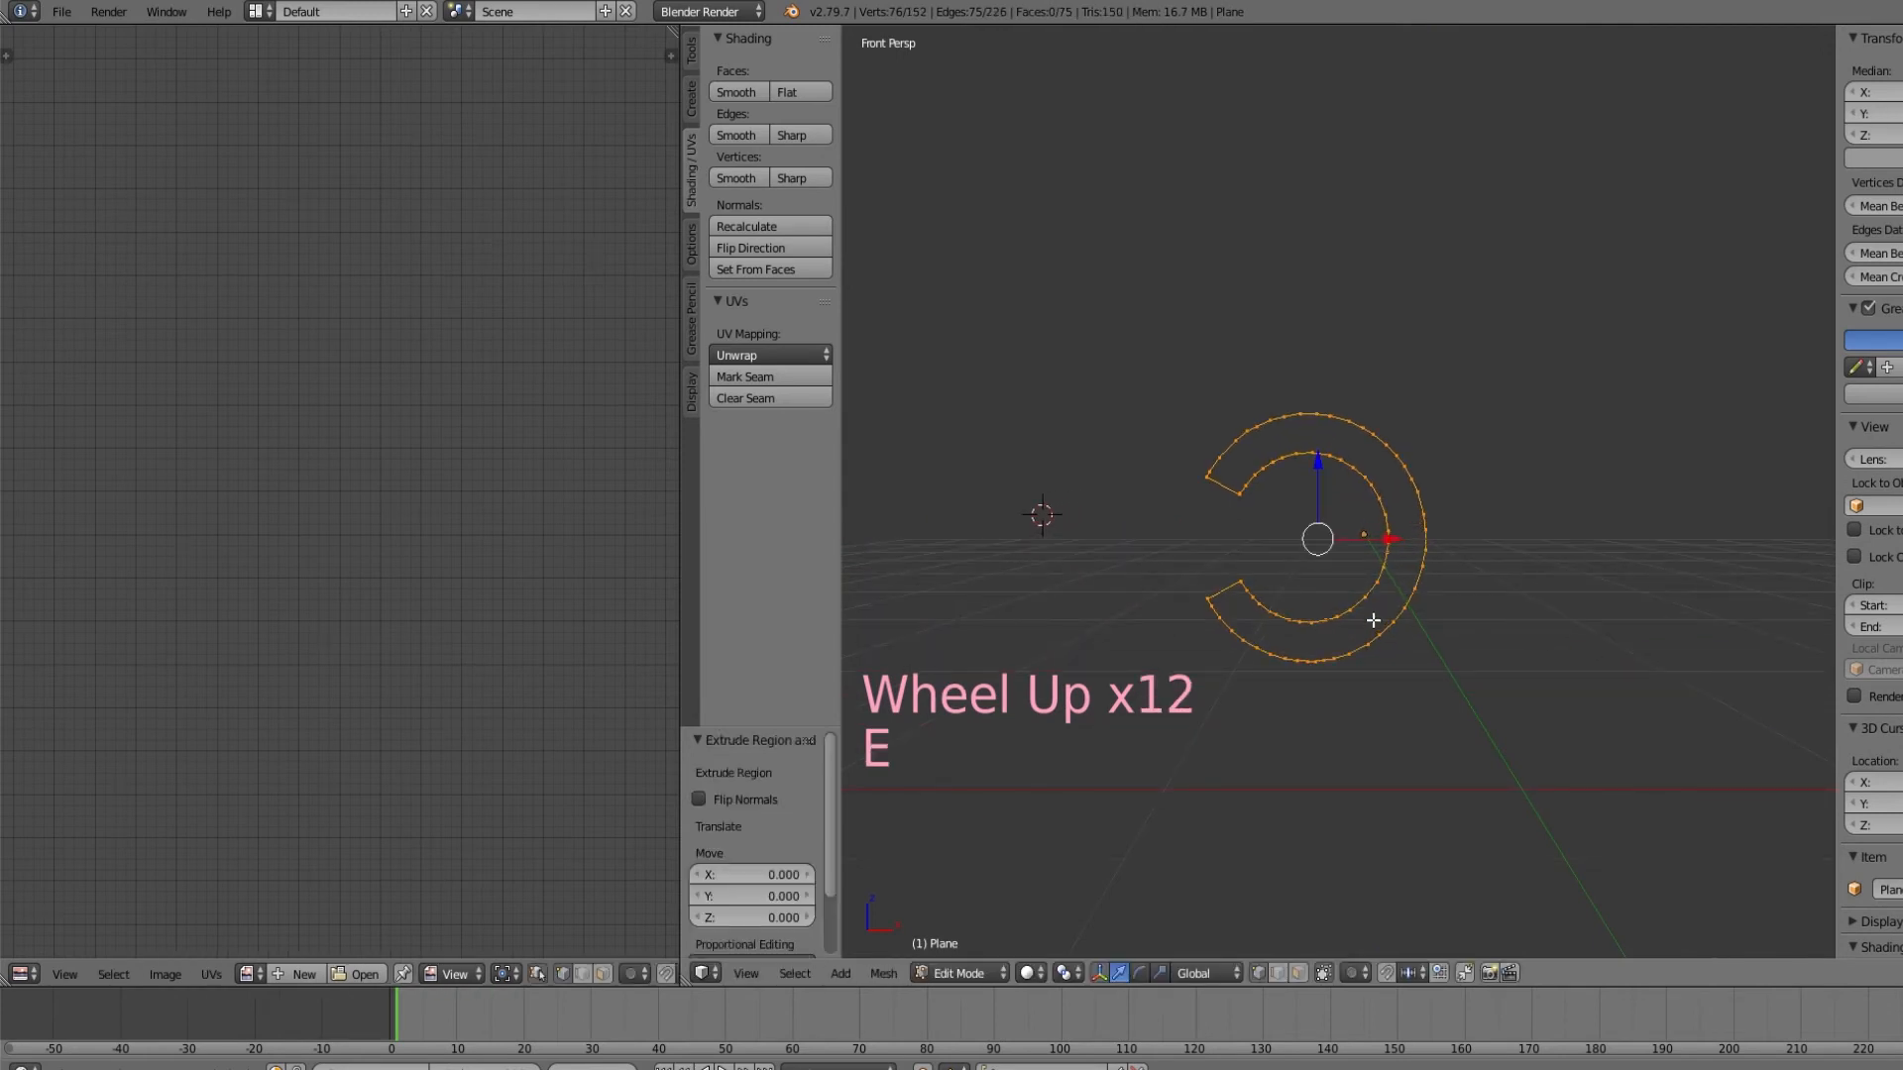
Switch to Object Mode and back to Edit Mode, and fill the selected C outline with a face
left_click_drag(959, 973, 985, 949)
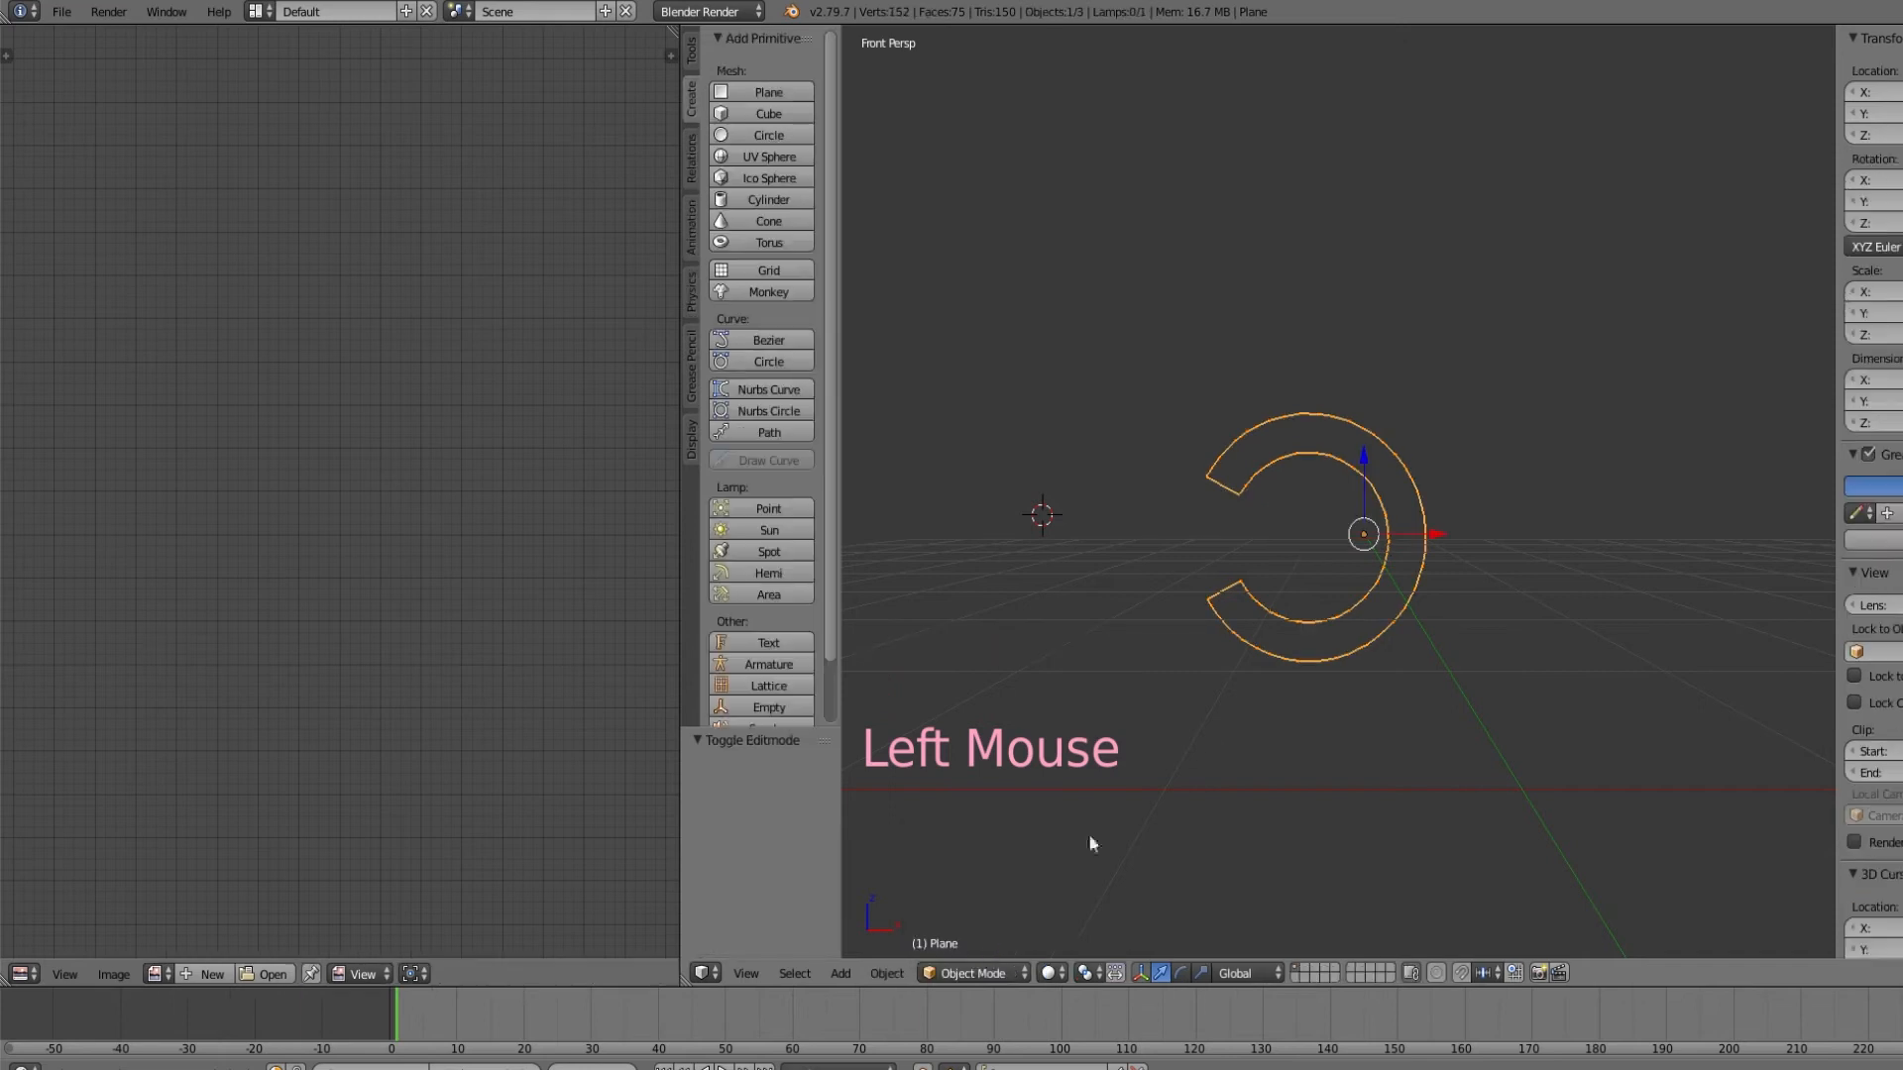
scroll(1381, 608, "up", 3)
scroll(1379, 624, "up", 3)
left_click(976, 973)
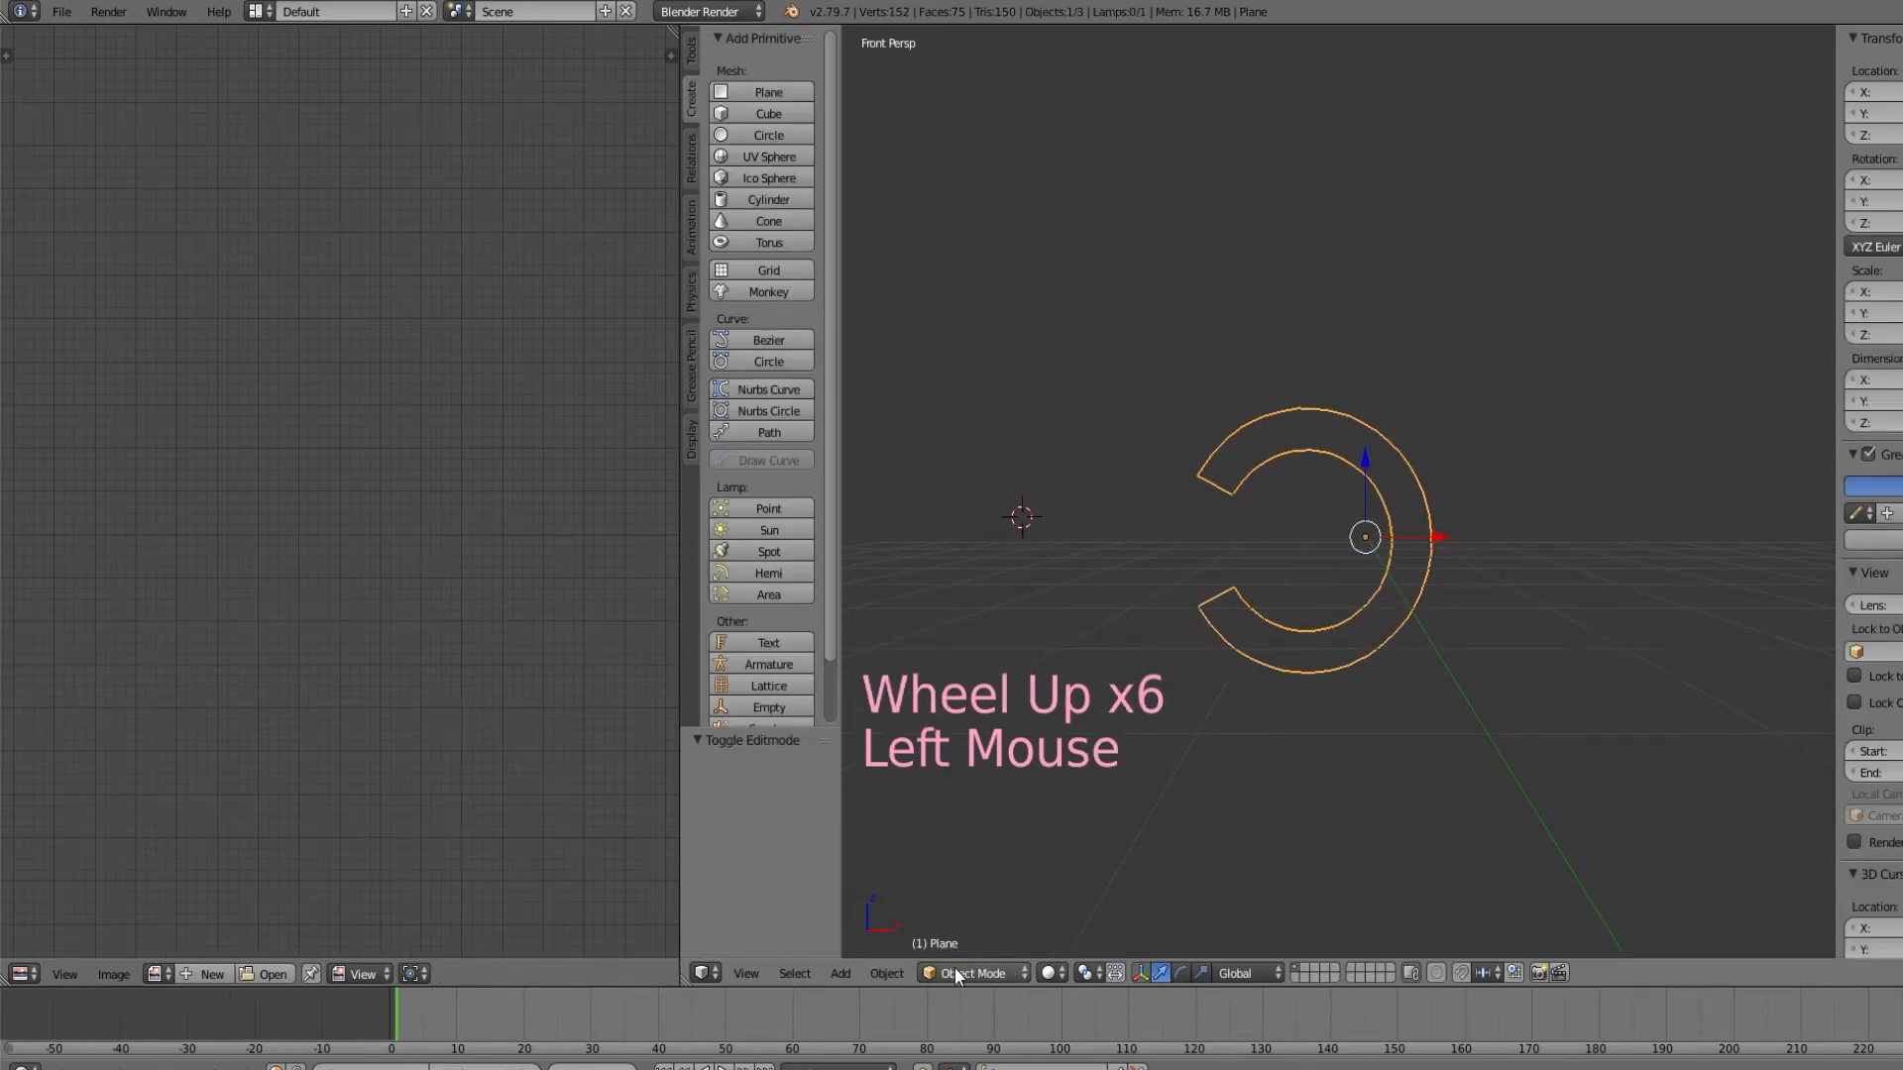
left_click(975, 952)
scroll(1453, 642, "down", 5)
key("f")
left_click(1452, 644)
Extrude the filled C face by about 0.344 to give the letter thickness
scroll(1384, 730, "up", 9)
scroll(1351, 722, "down", 10)
middle_click_drag(1354, 722, 1230, 730)
scroll(1386, 578, "down", 1)
key("e")
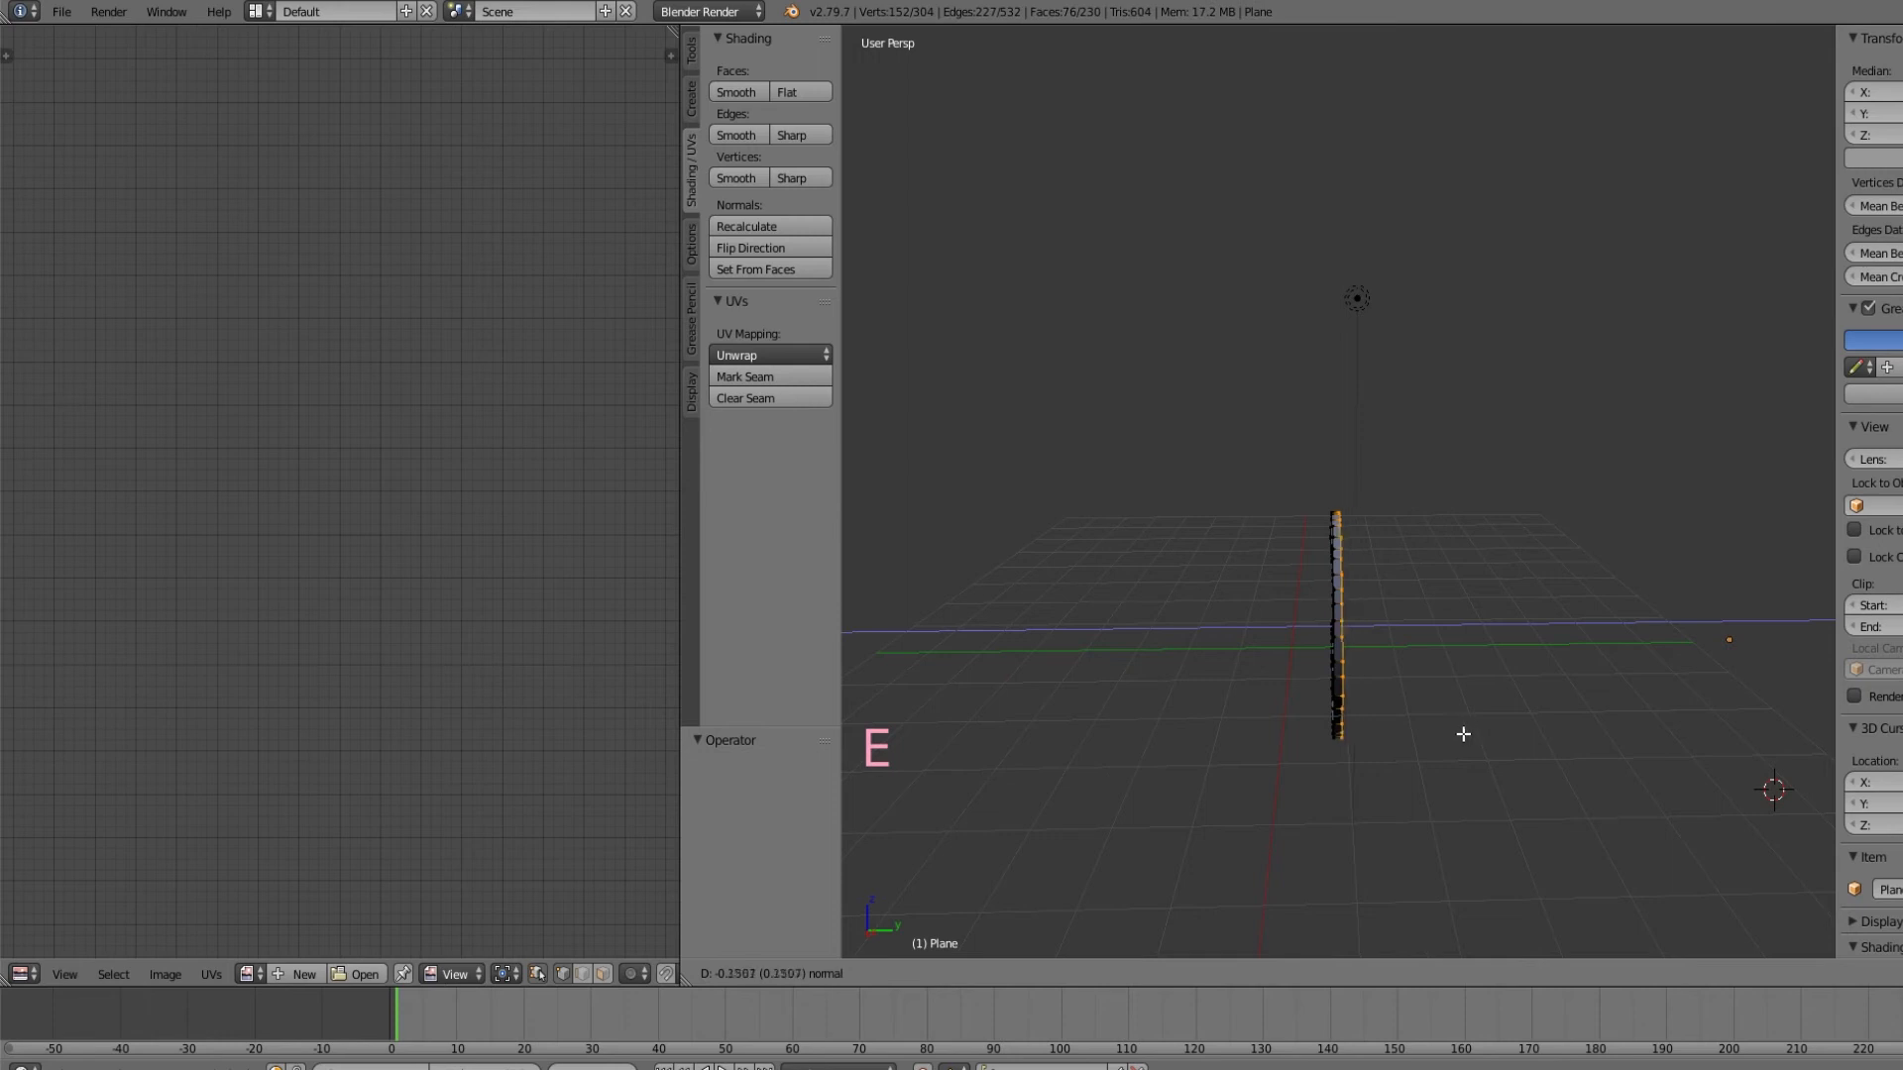
left_click(1440, 734)
middle_click_drag(1364, 683, 1546, 624)
scroll(1531, 661, "up", 3)
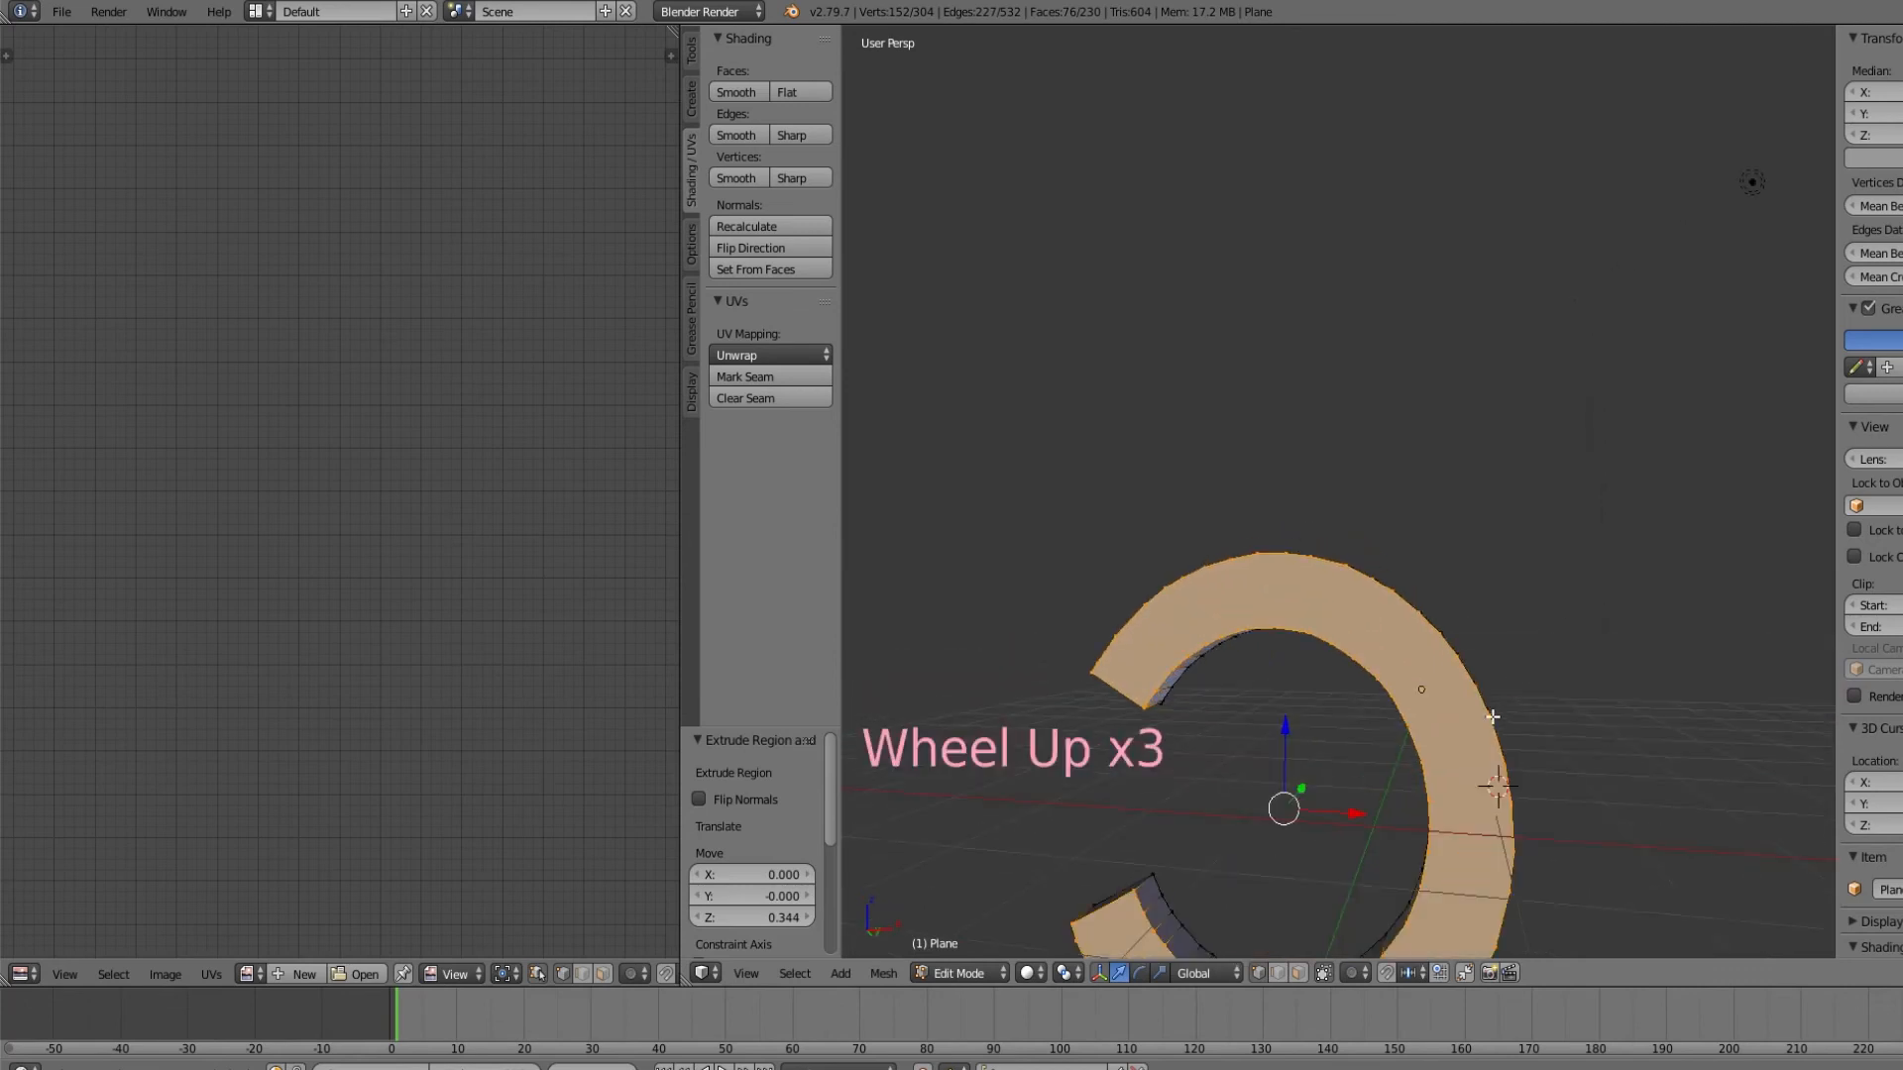
Select the whole C mesh in the front orthographic view and duplicate it in place
scroll(1496, 716, "down", 2)
mouse_move(1496, 719)
middle_mouse_down()
mouse_move(1512, 746)
mouse_move(1497, 743)
middle_mouse_up()
key("a")
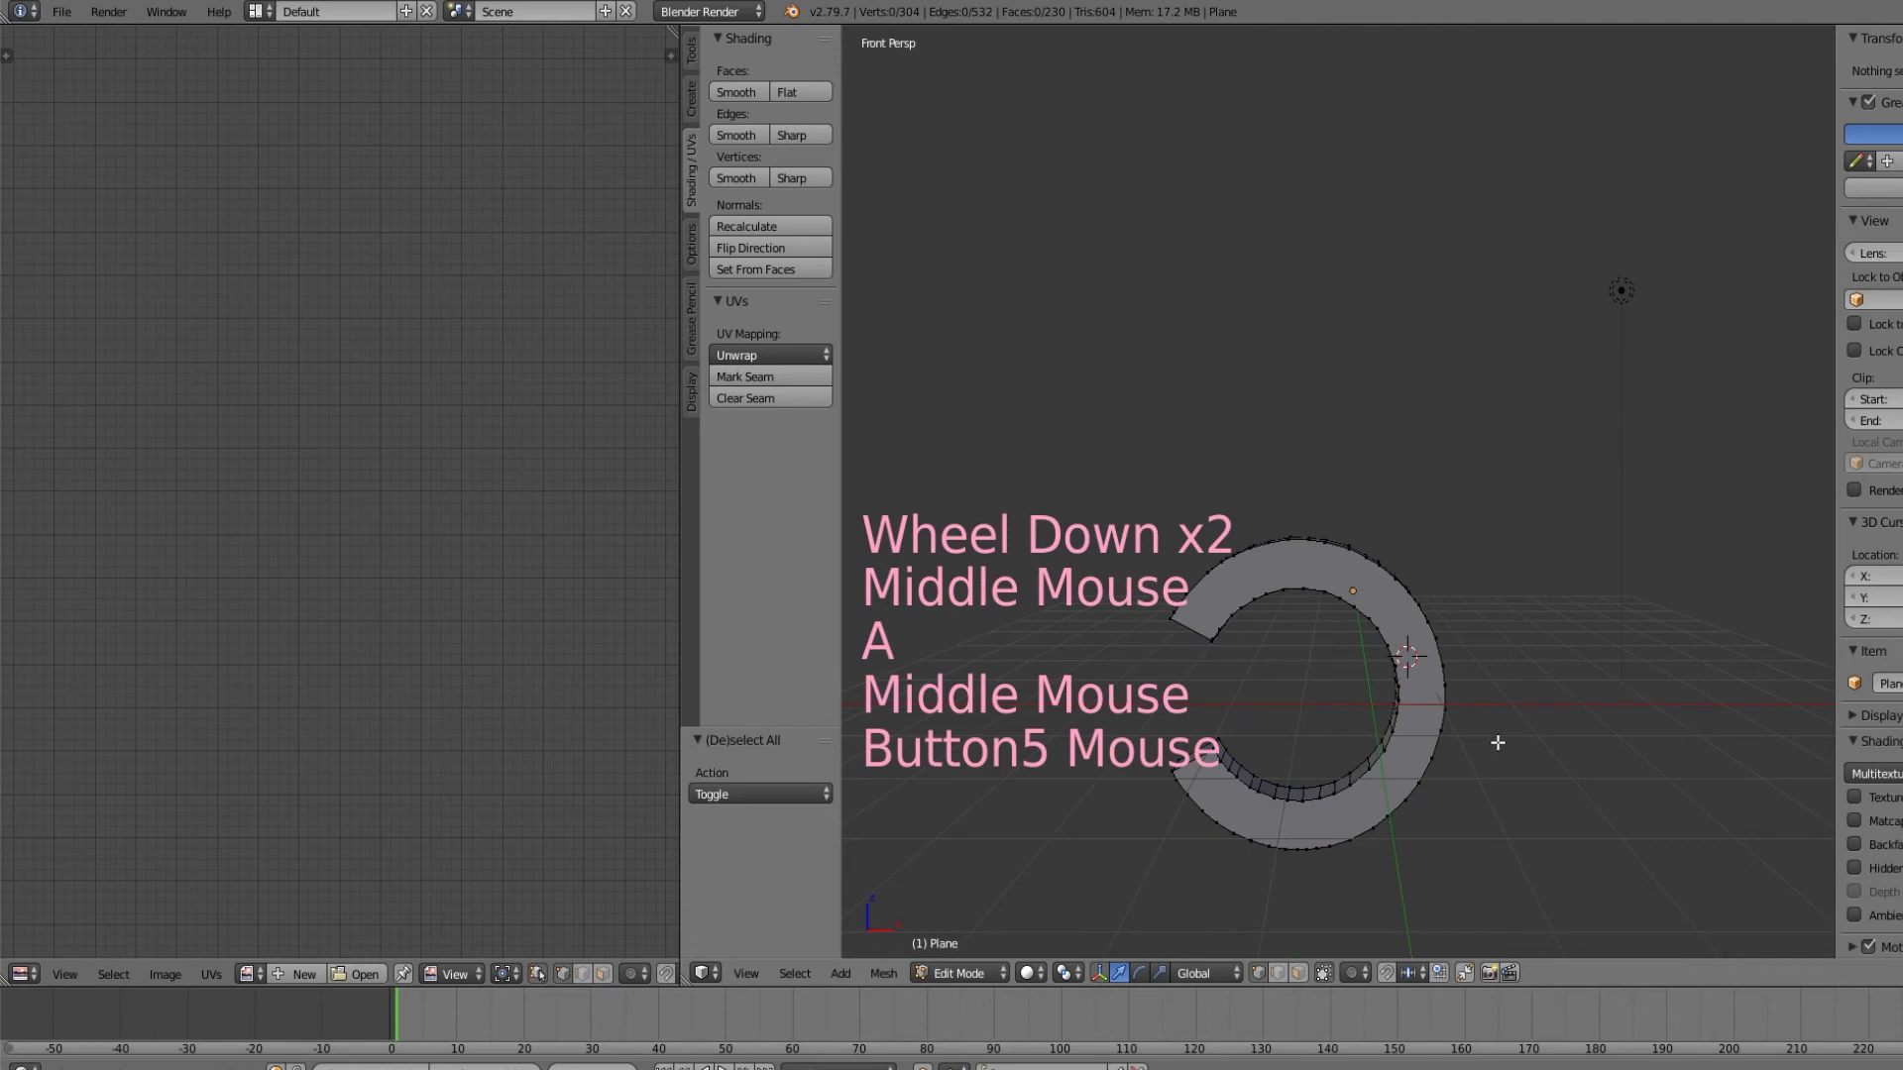
key("KP_5")
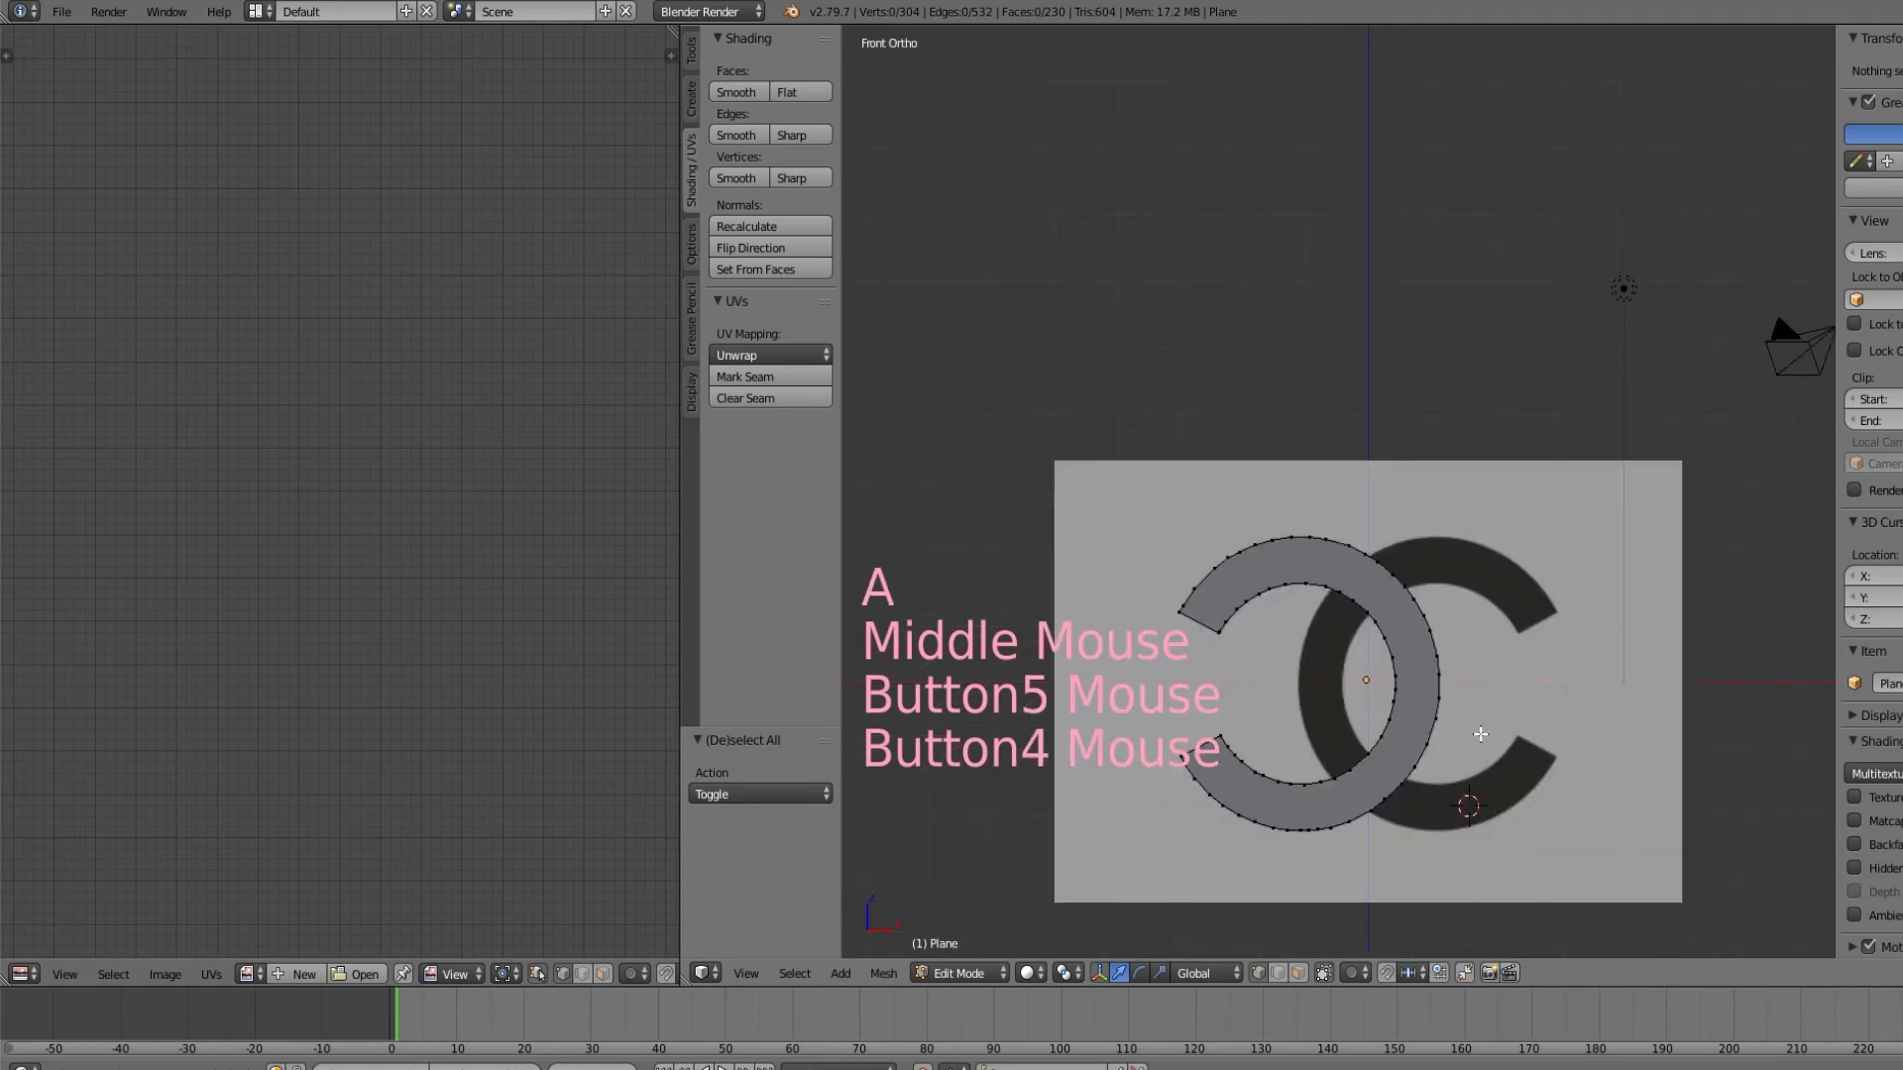
key("a")
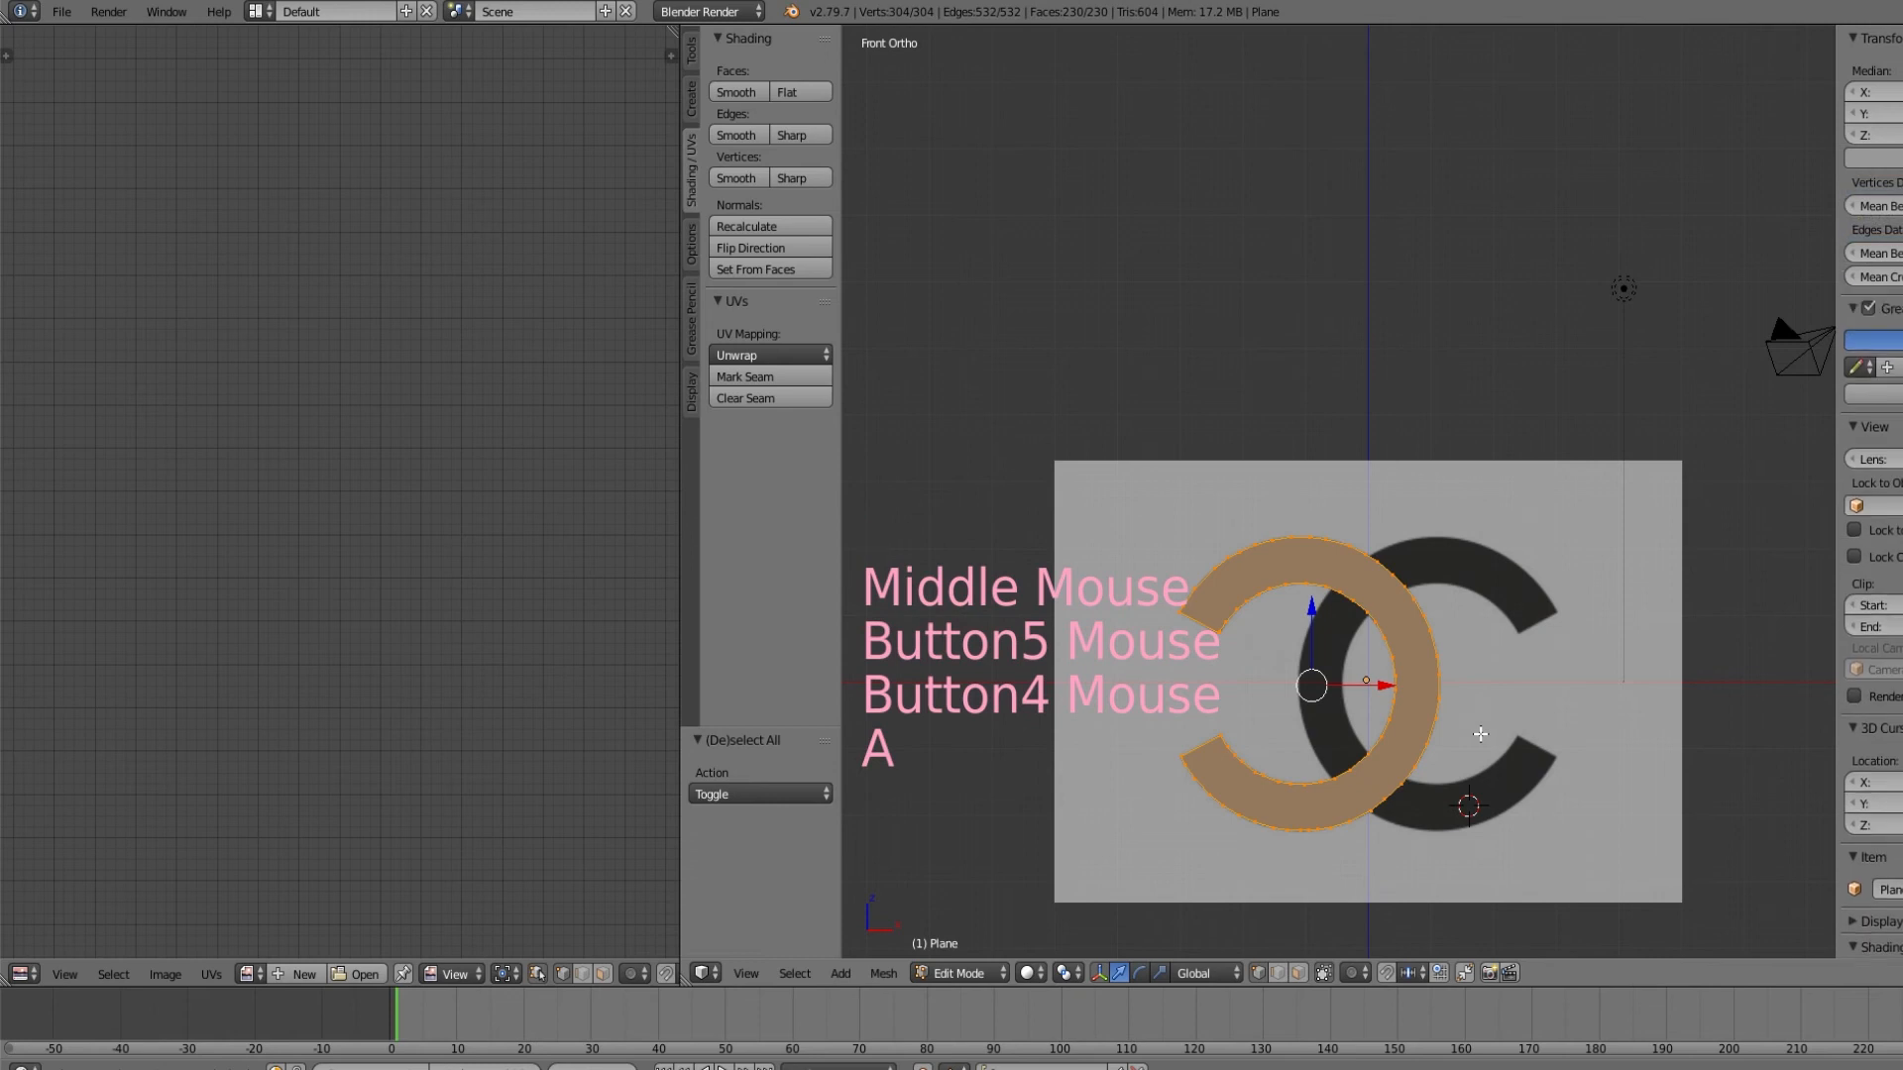
key("shift+d")
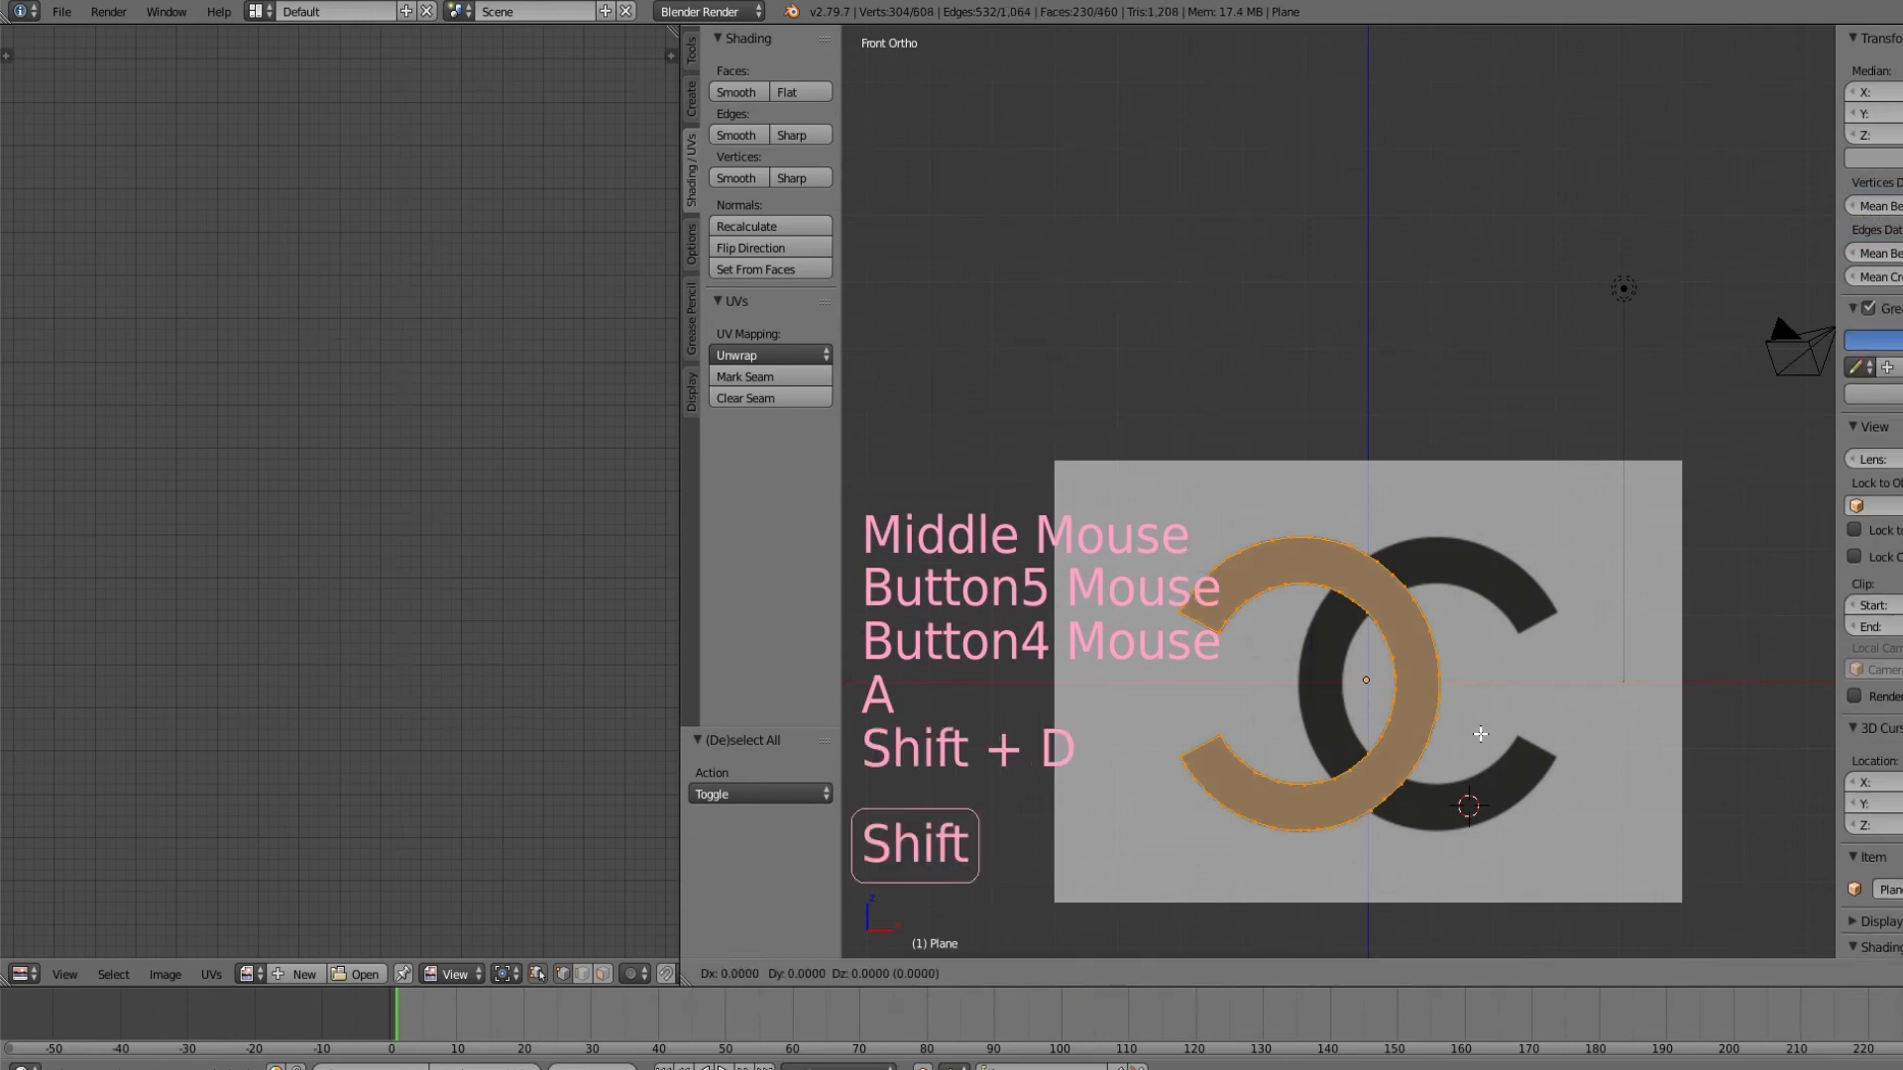
right_click(1481, 734)
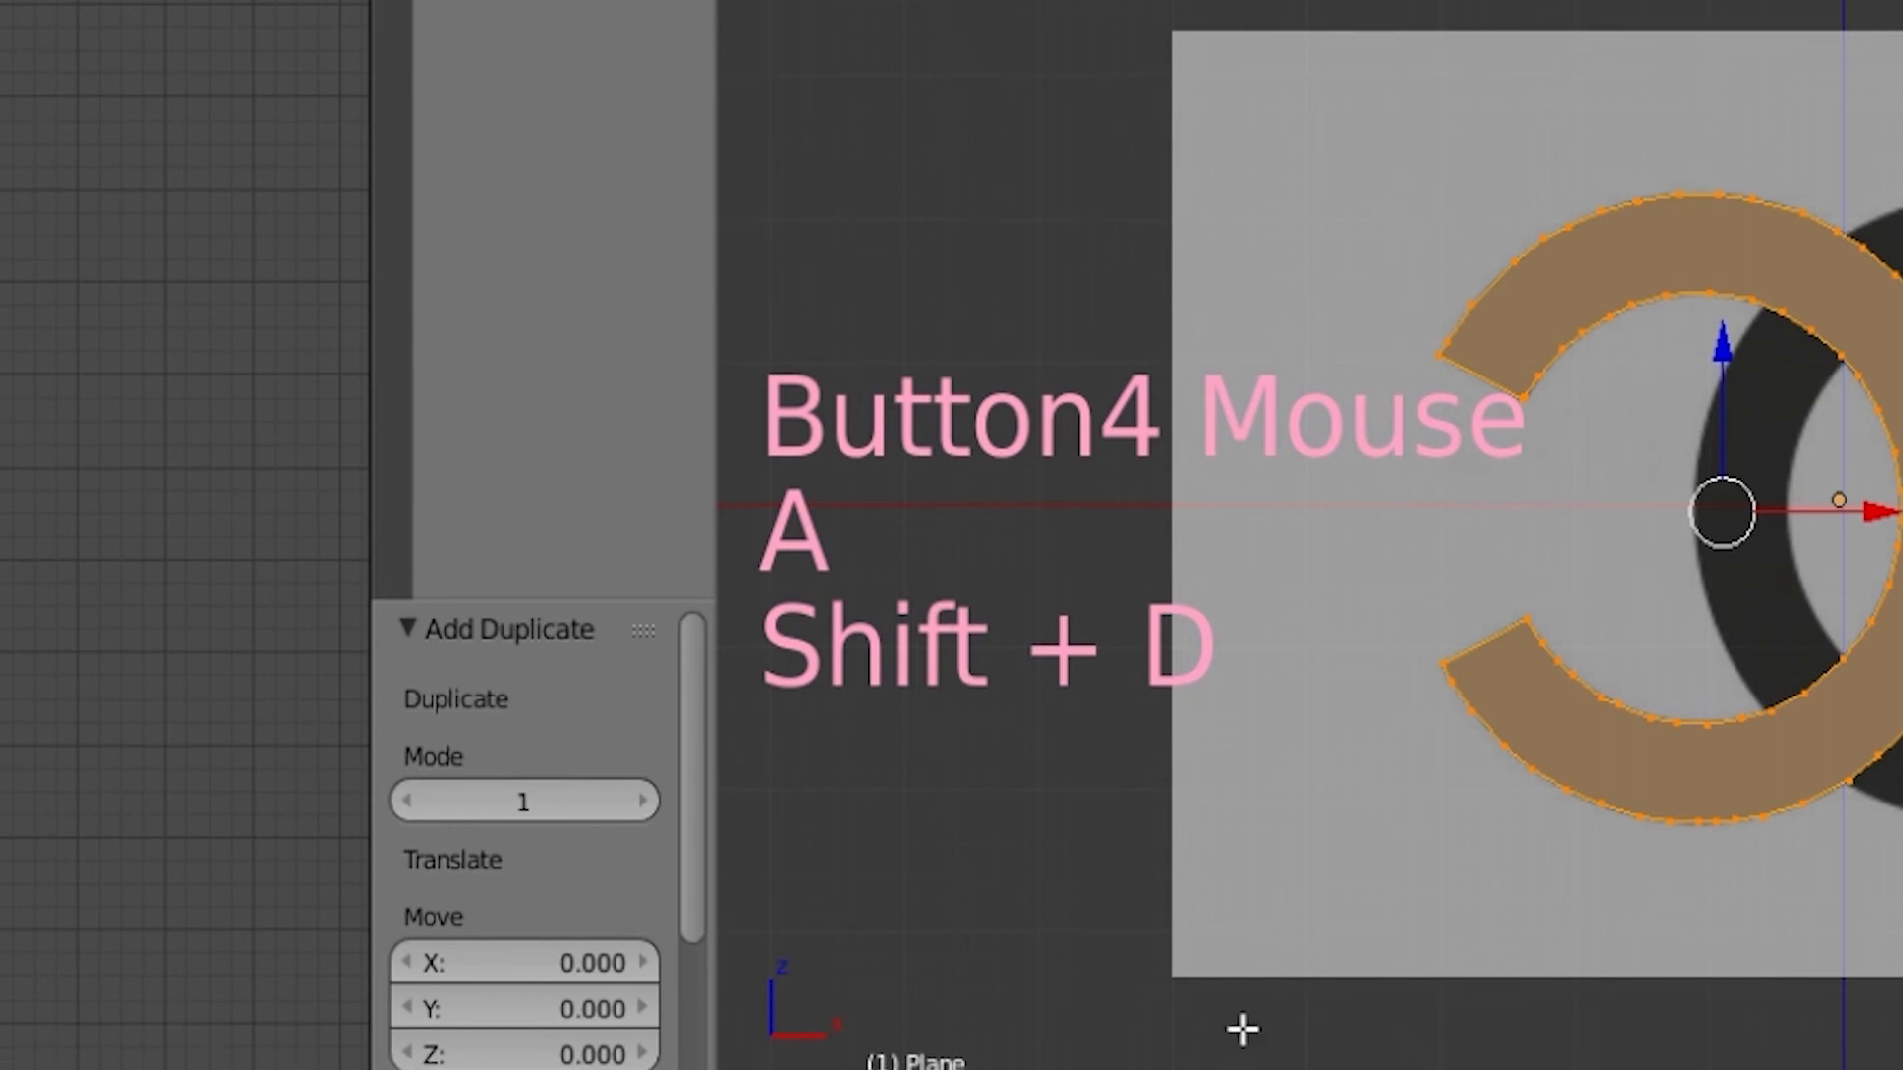
Mirror the duplicated C along the global X axis and flip the direction of its normals
left_click(804, 921)
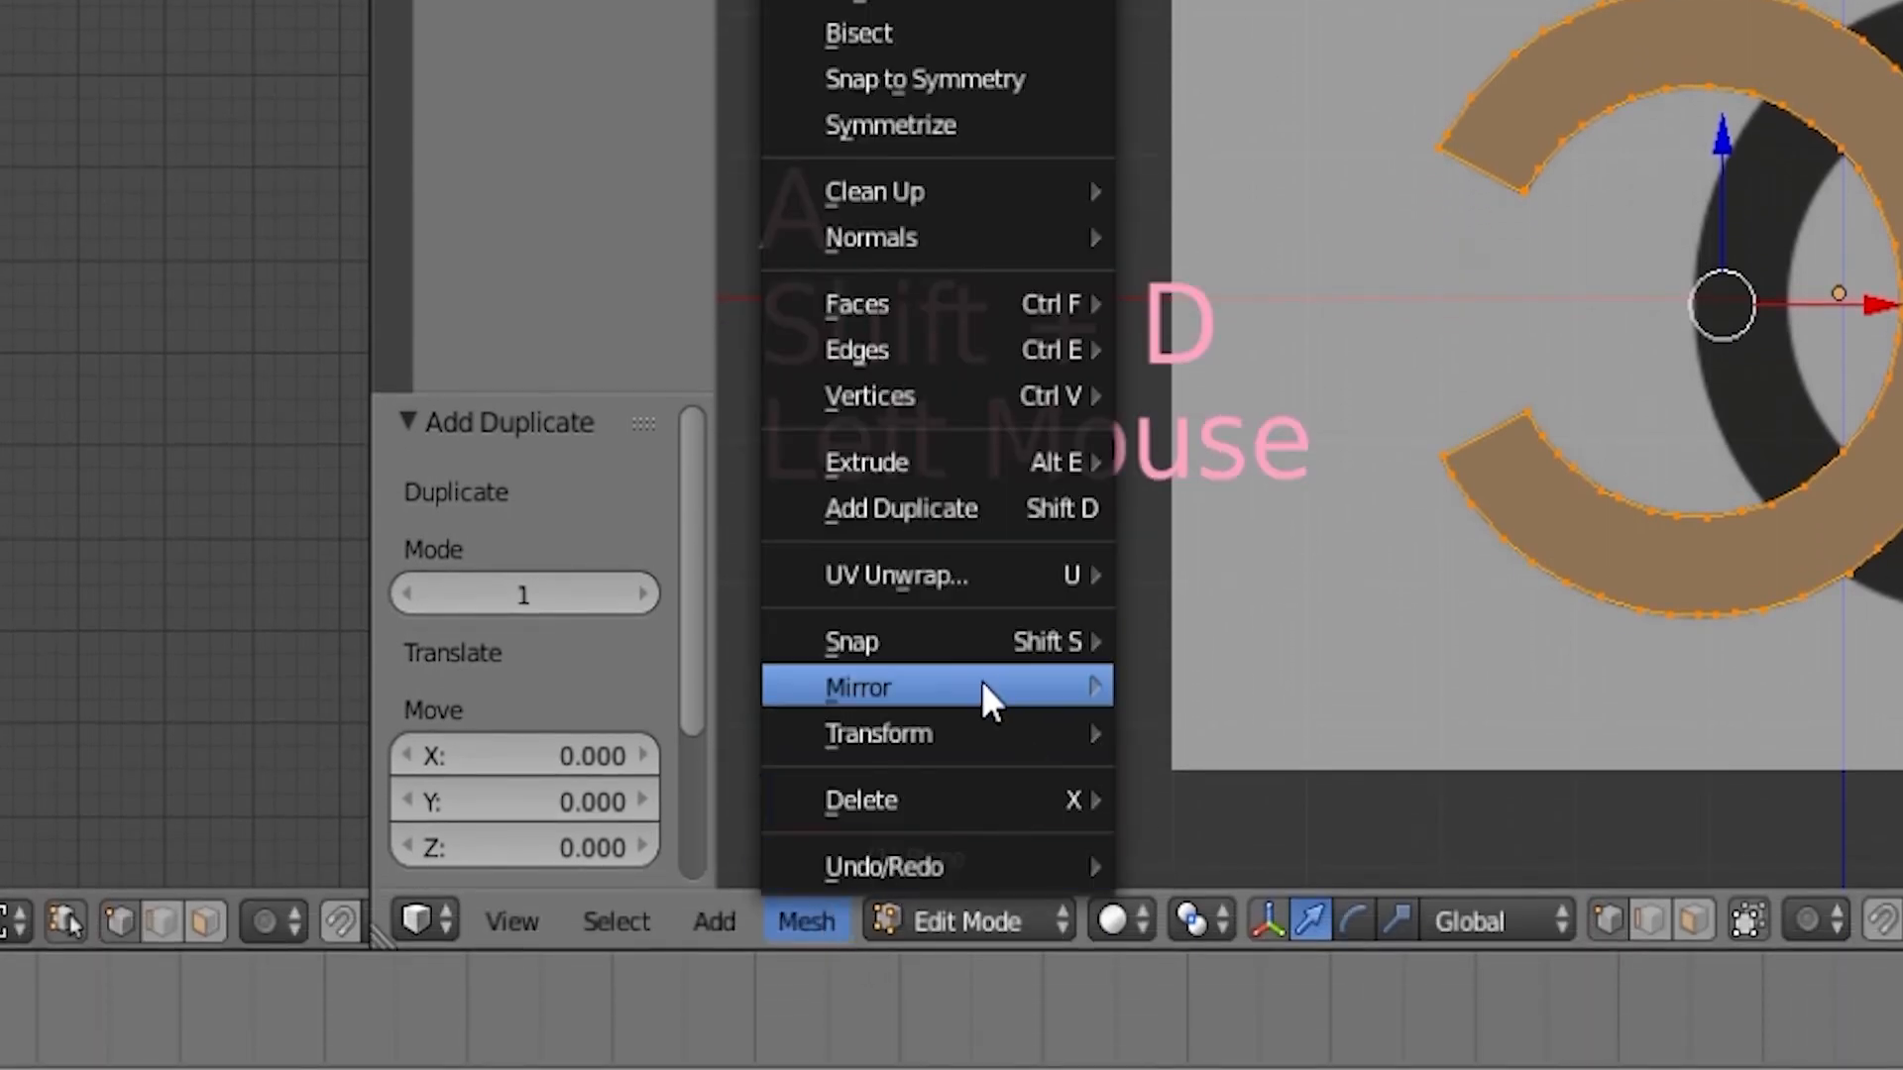
mouse_move(979, 698)
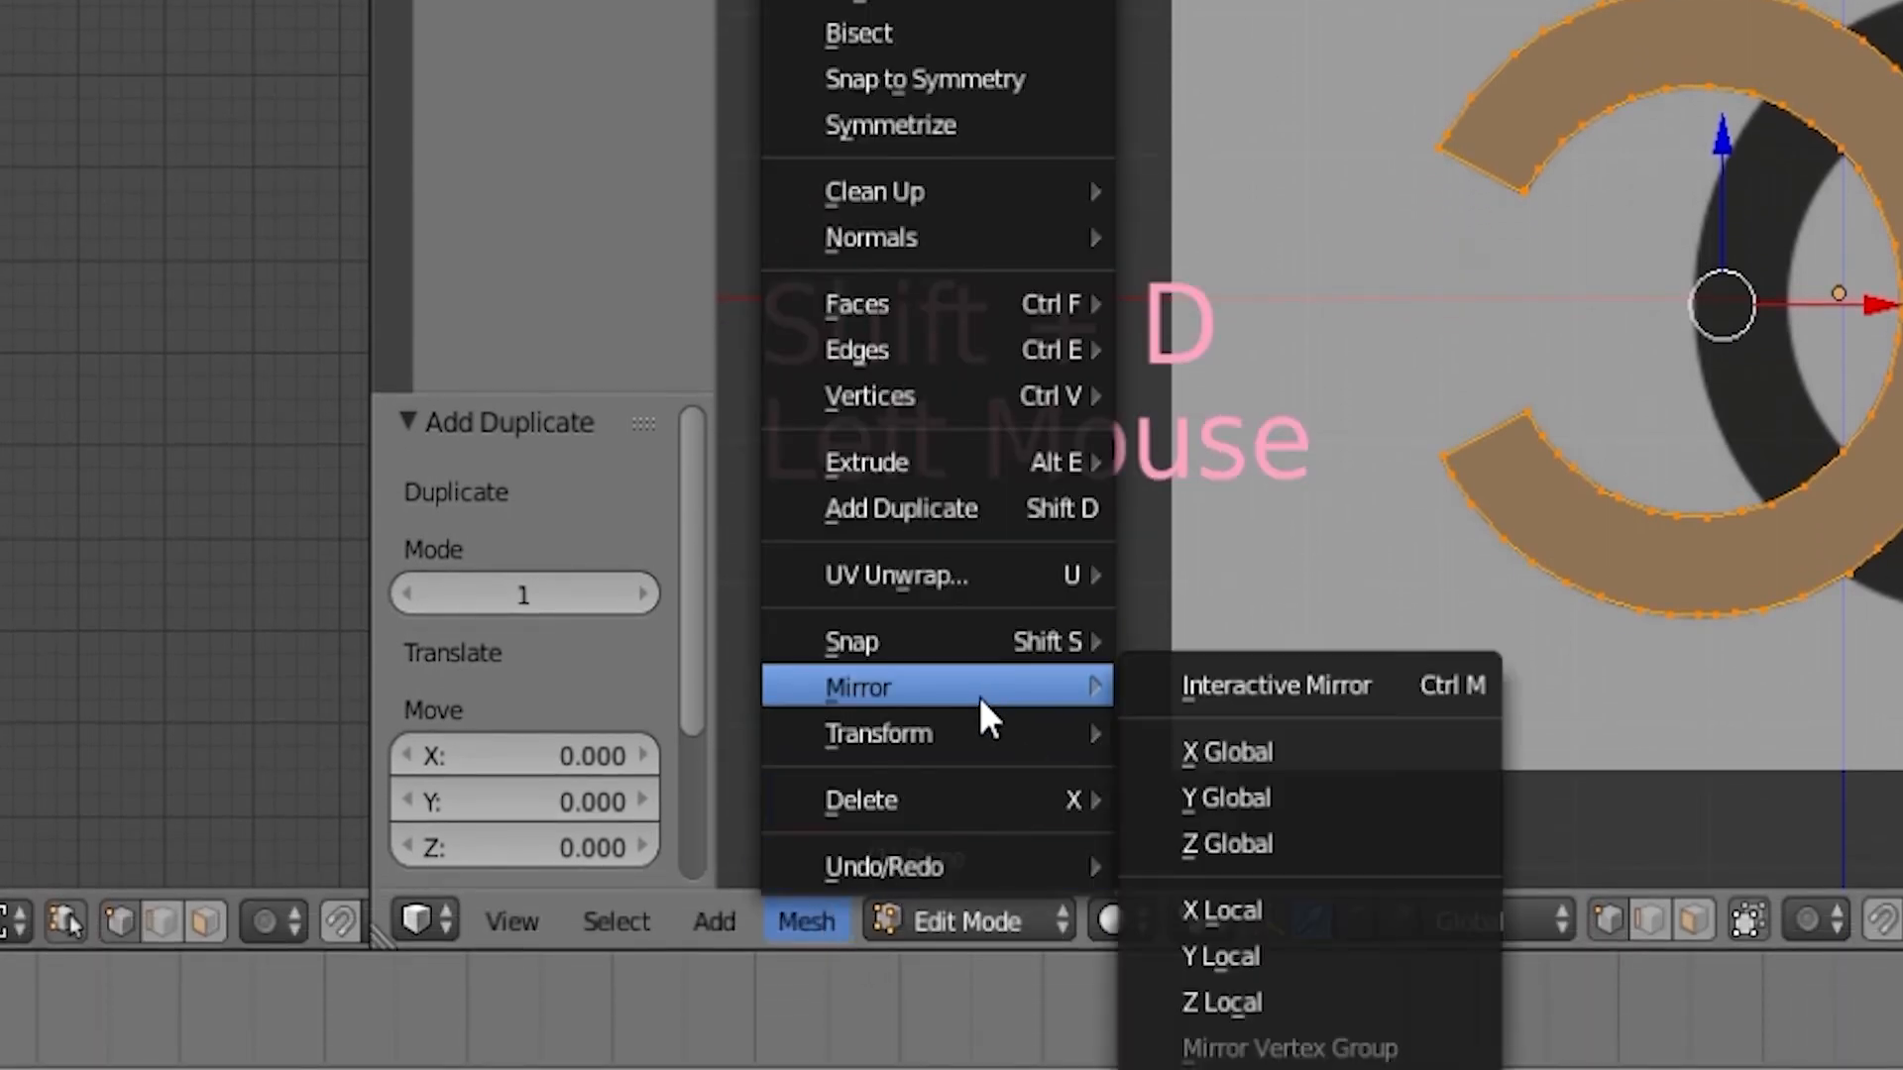
left_click(1308, 753)
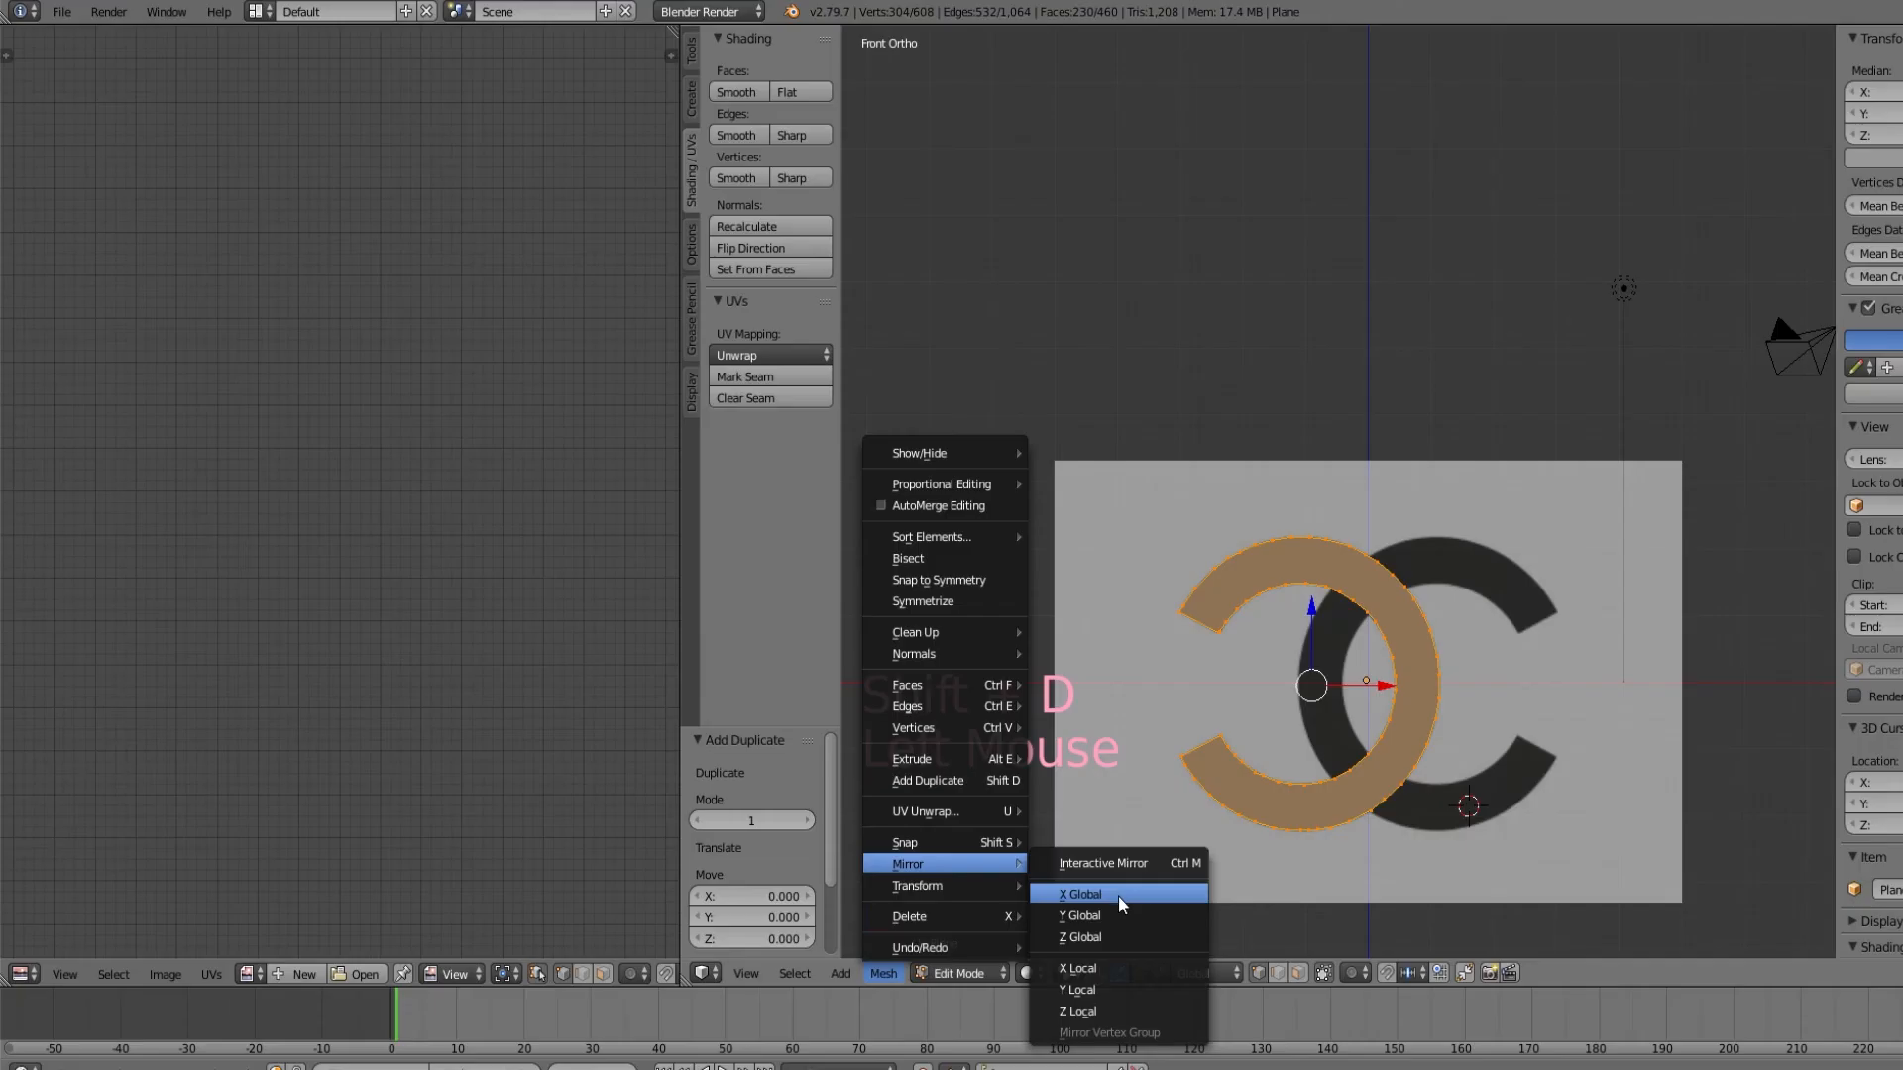
left_click(1121, 902)
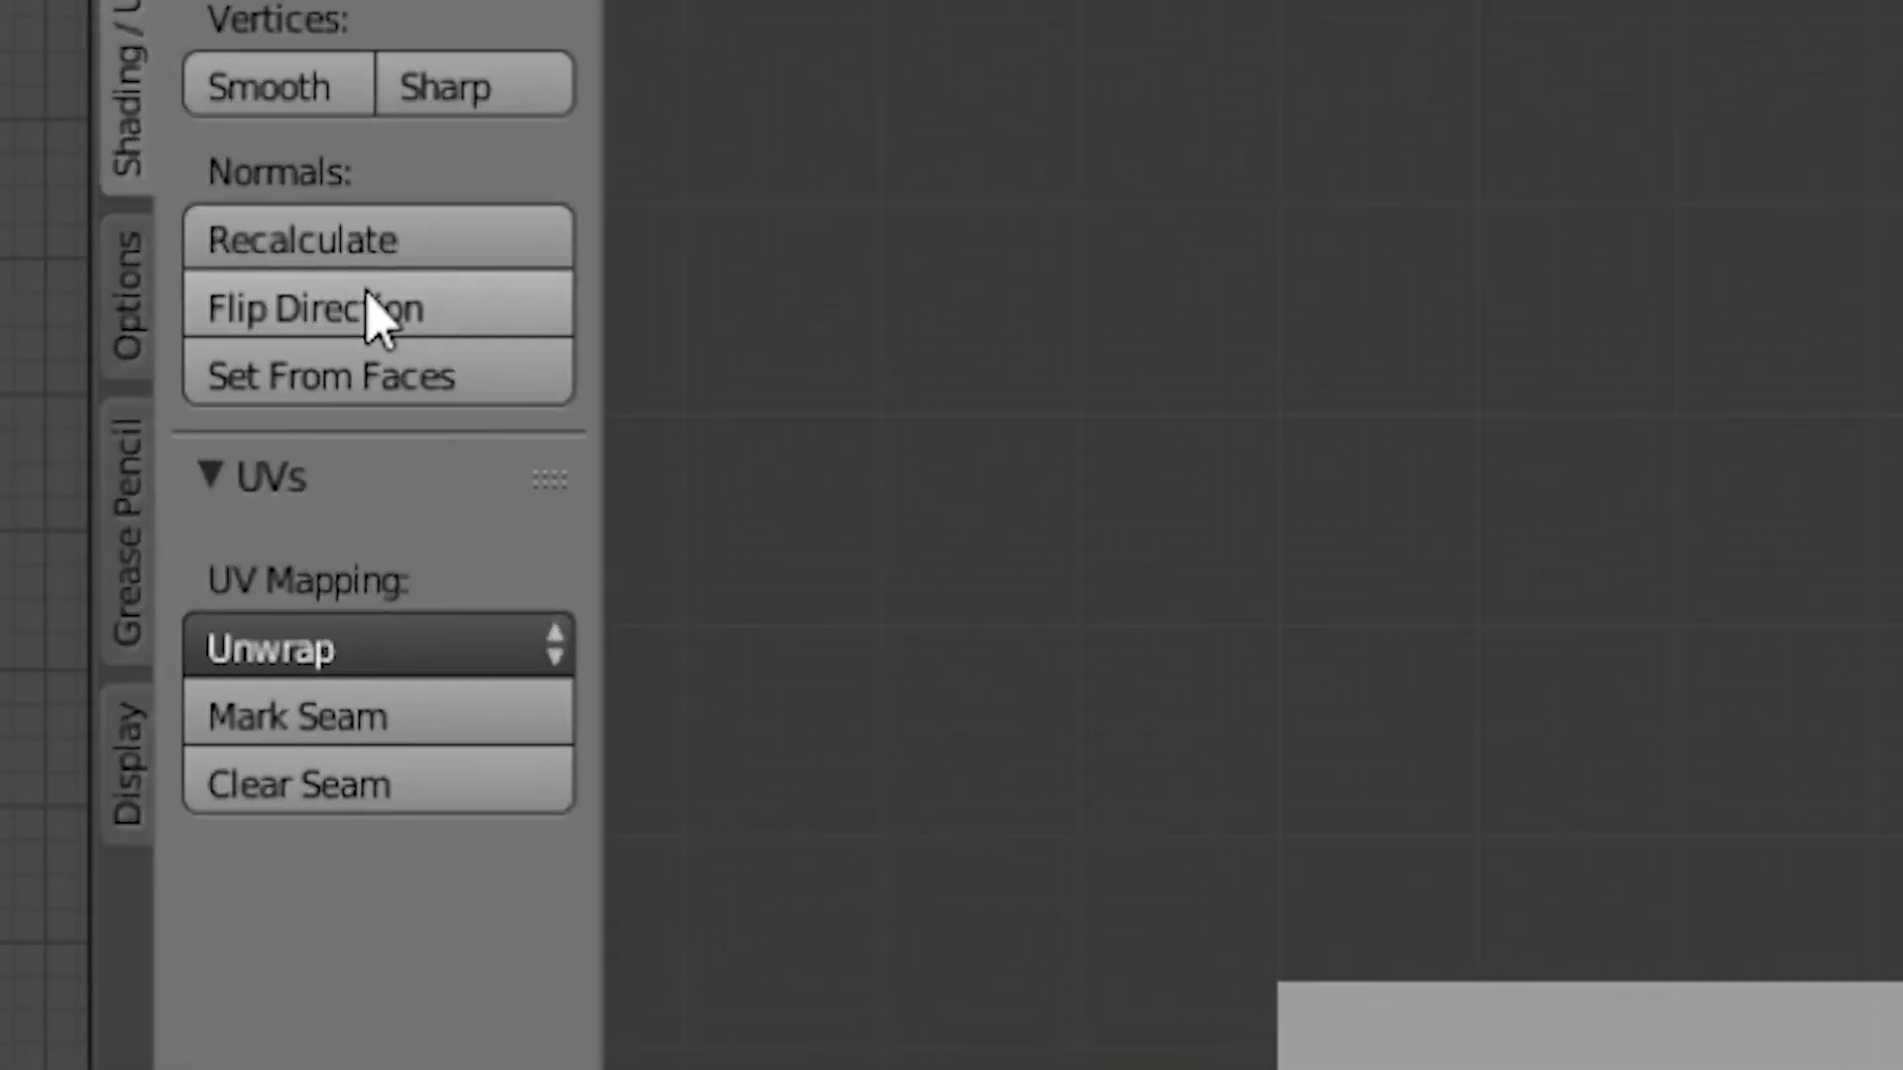
left_click(377, 315)
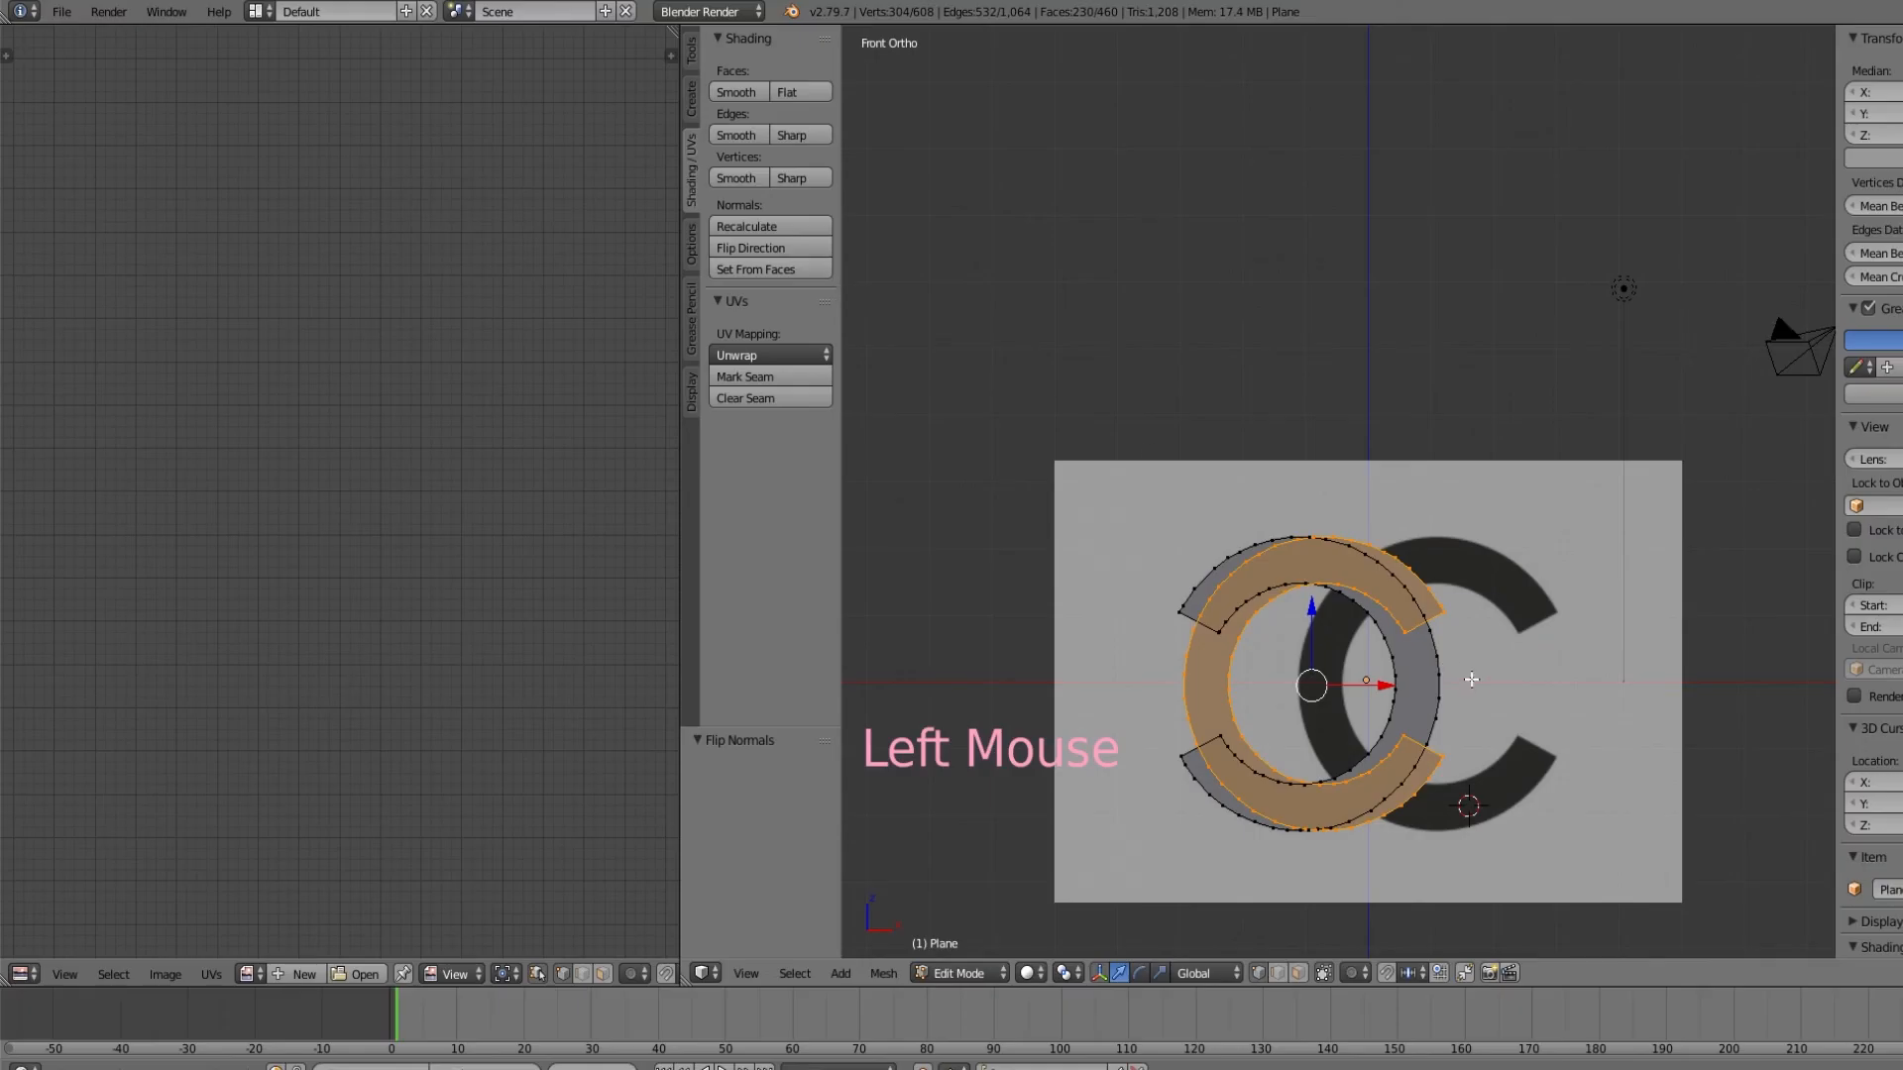
Move the mirrored C along the X axis onto the right-hand C of the reference image
left_click_drag(1382, 684, 1495, 698)
scroll(1494, 698, "down", 1)
scroll(1494, 698, "up", 1)
mouse_move(1494, 698)
middle_mouse_down()
mouse_move(1580, 726)
mouse_move(1698, 724)
mouse_move(1436, 717)
mouse_move(1493, 740)
mouse_move(1513, 640)
mouse_move(1498, 712)
middle_mouse_up()
Switch to Object Mode and raise the finished logo along the Z axis
left_click(971, 973)
left_click(987, 949)
left_click_drag(1368, 550, 1367, 426)
middle_click_drag(1447, 562, 1362, 629)
Give the logo smooth shading and apply an Edge Split modifier to it
left_click(692, 51)
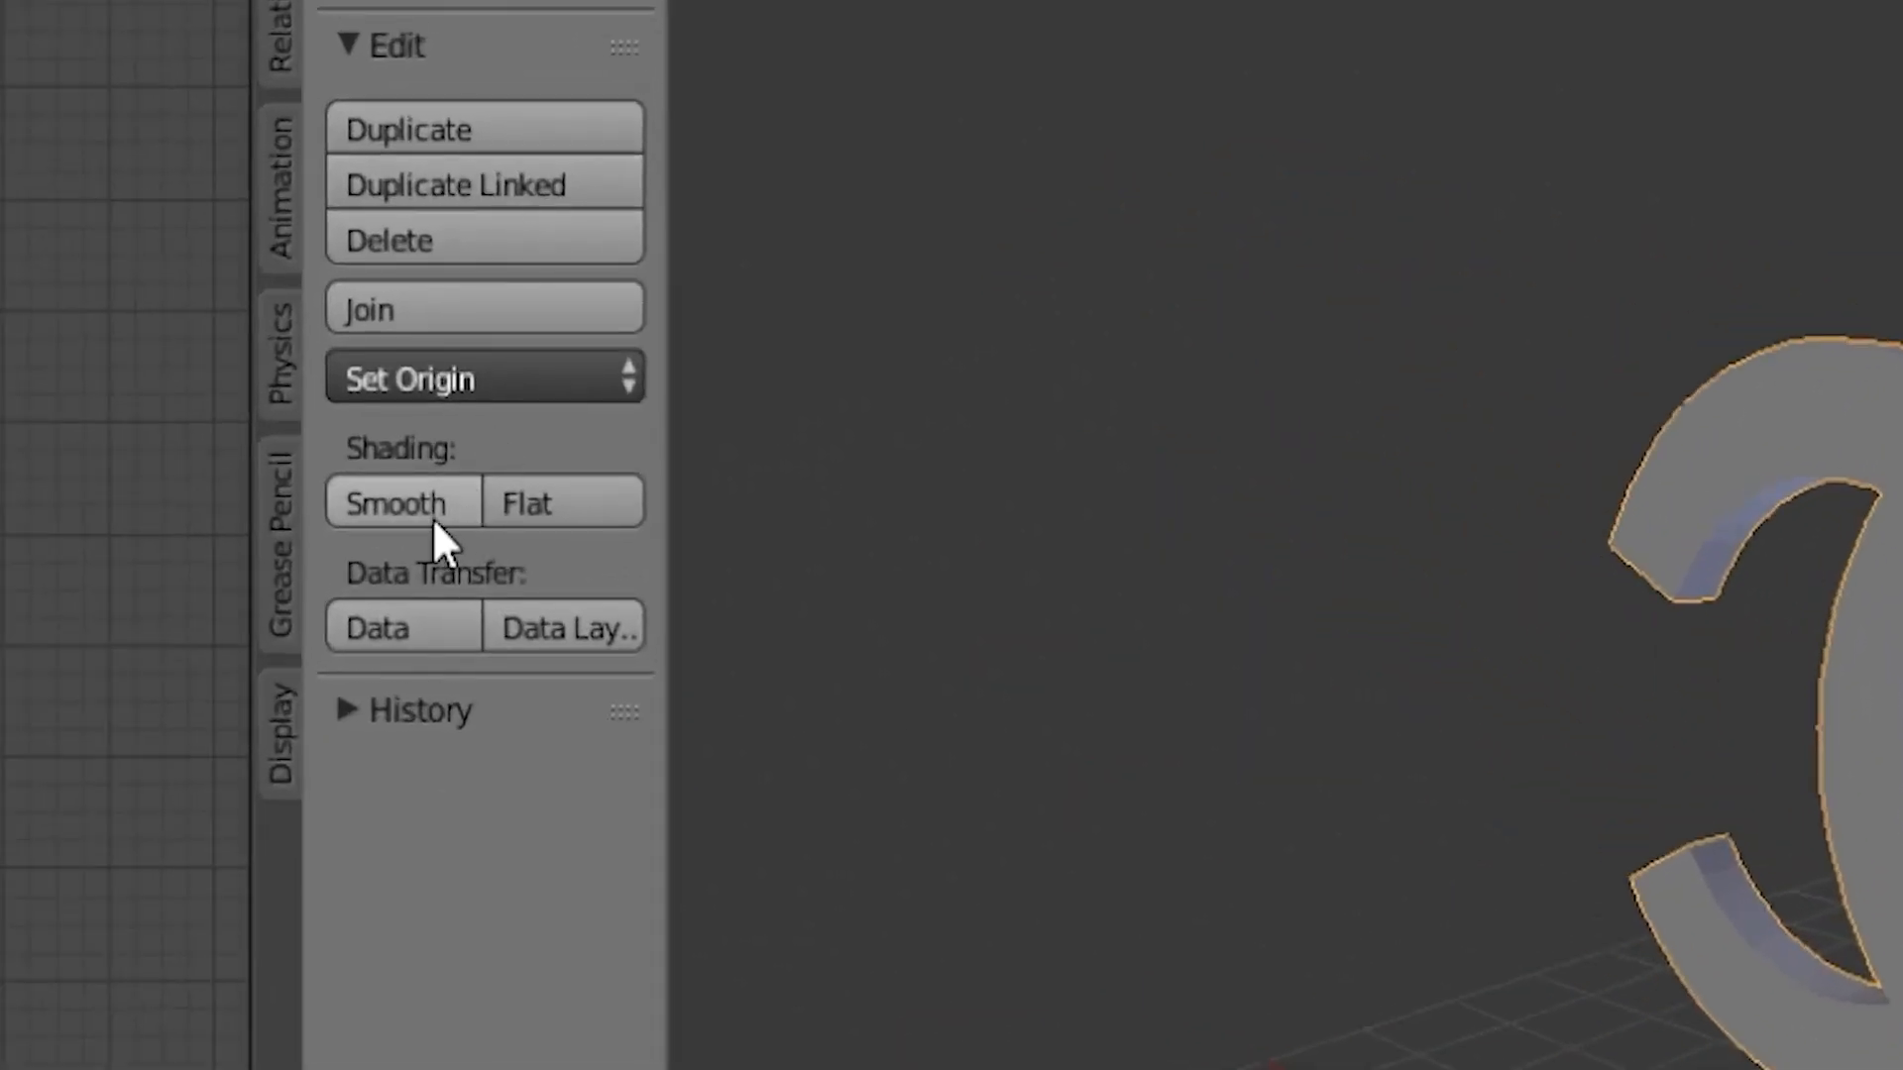
left_click(525, 458)
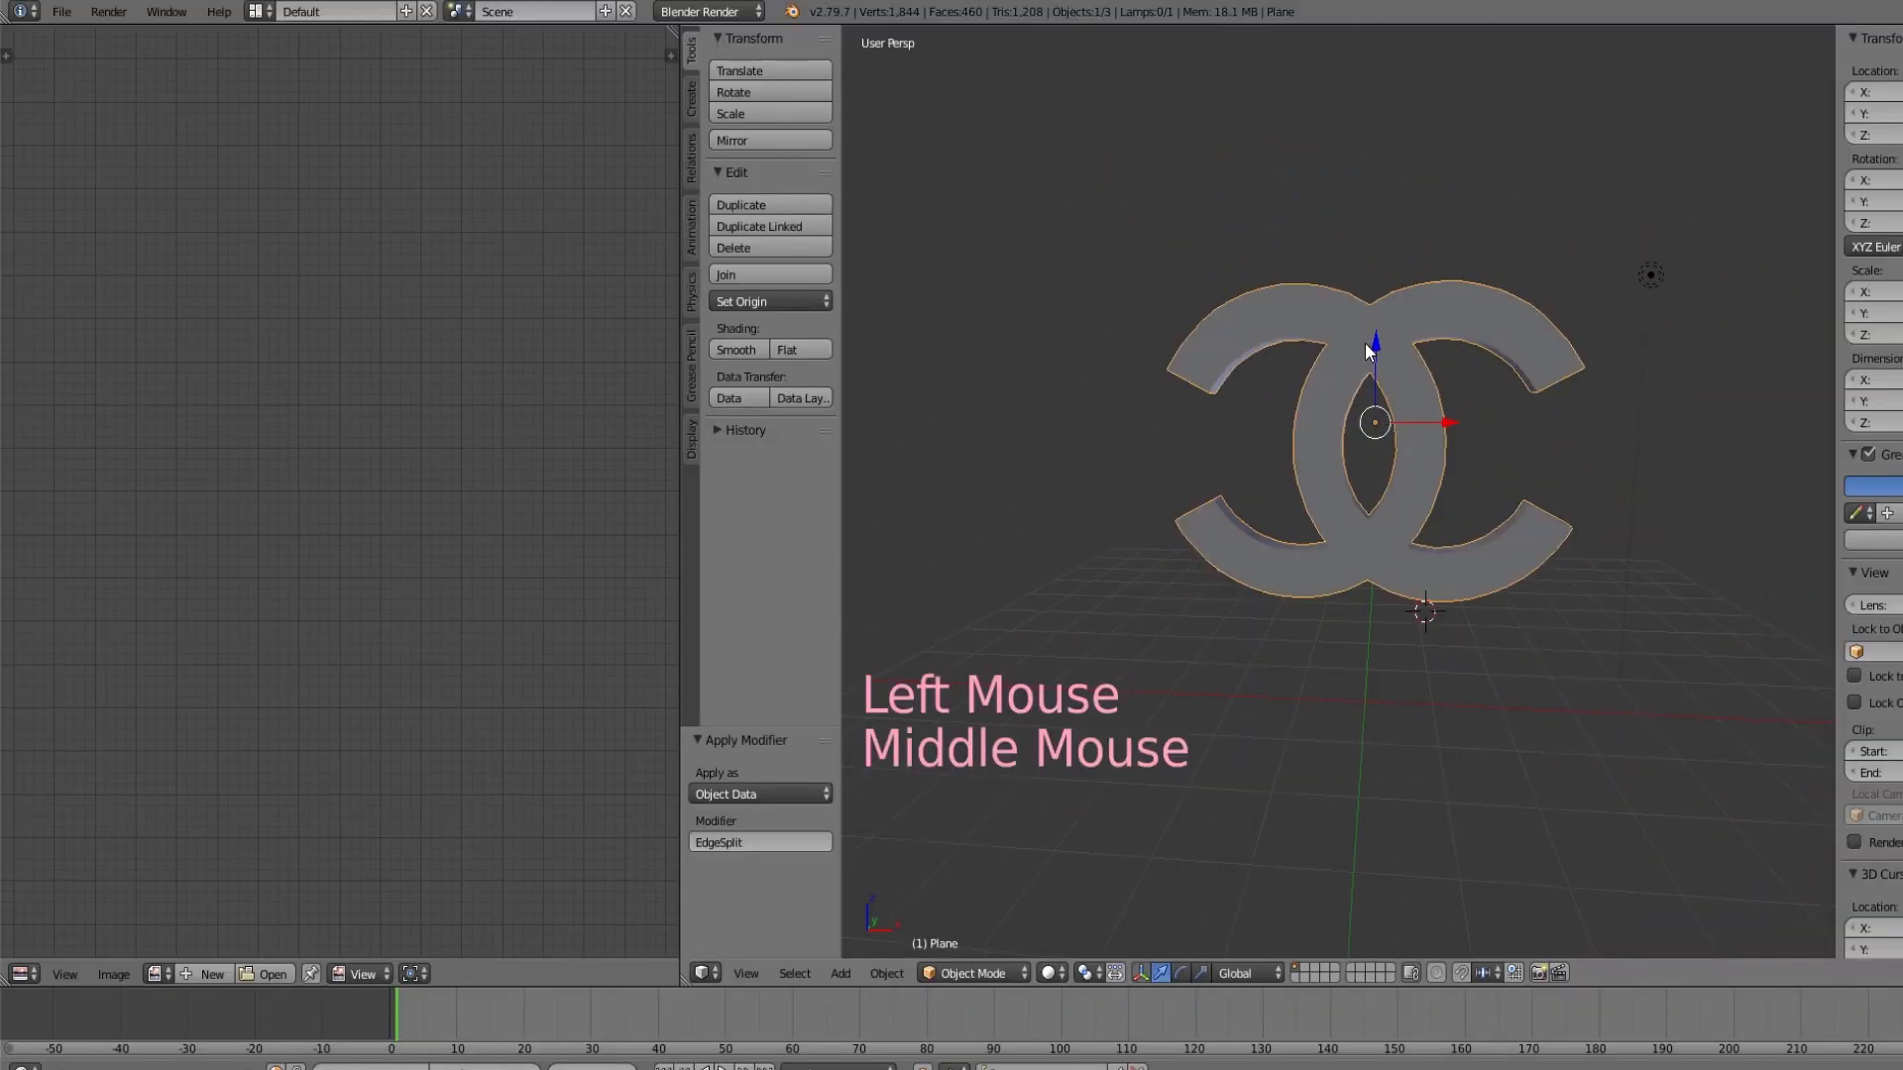
middle_click_drag(1367, 349, 1318, 416)
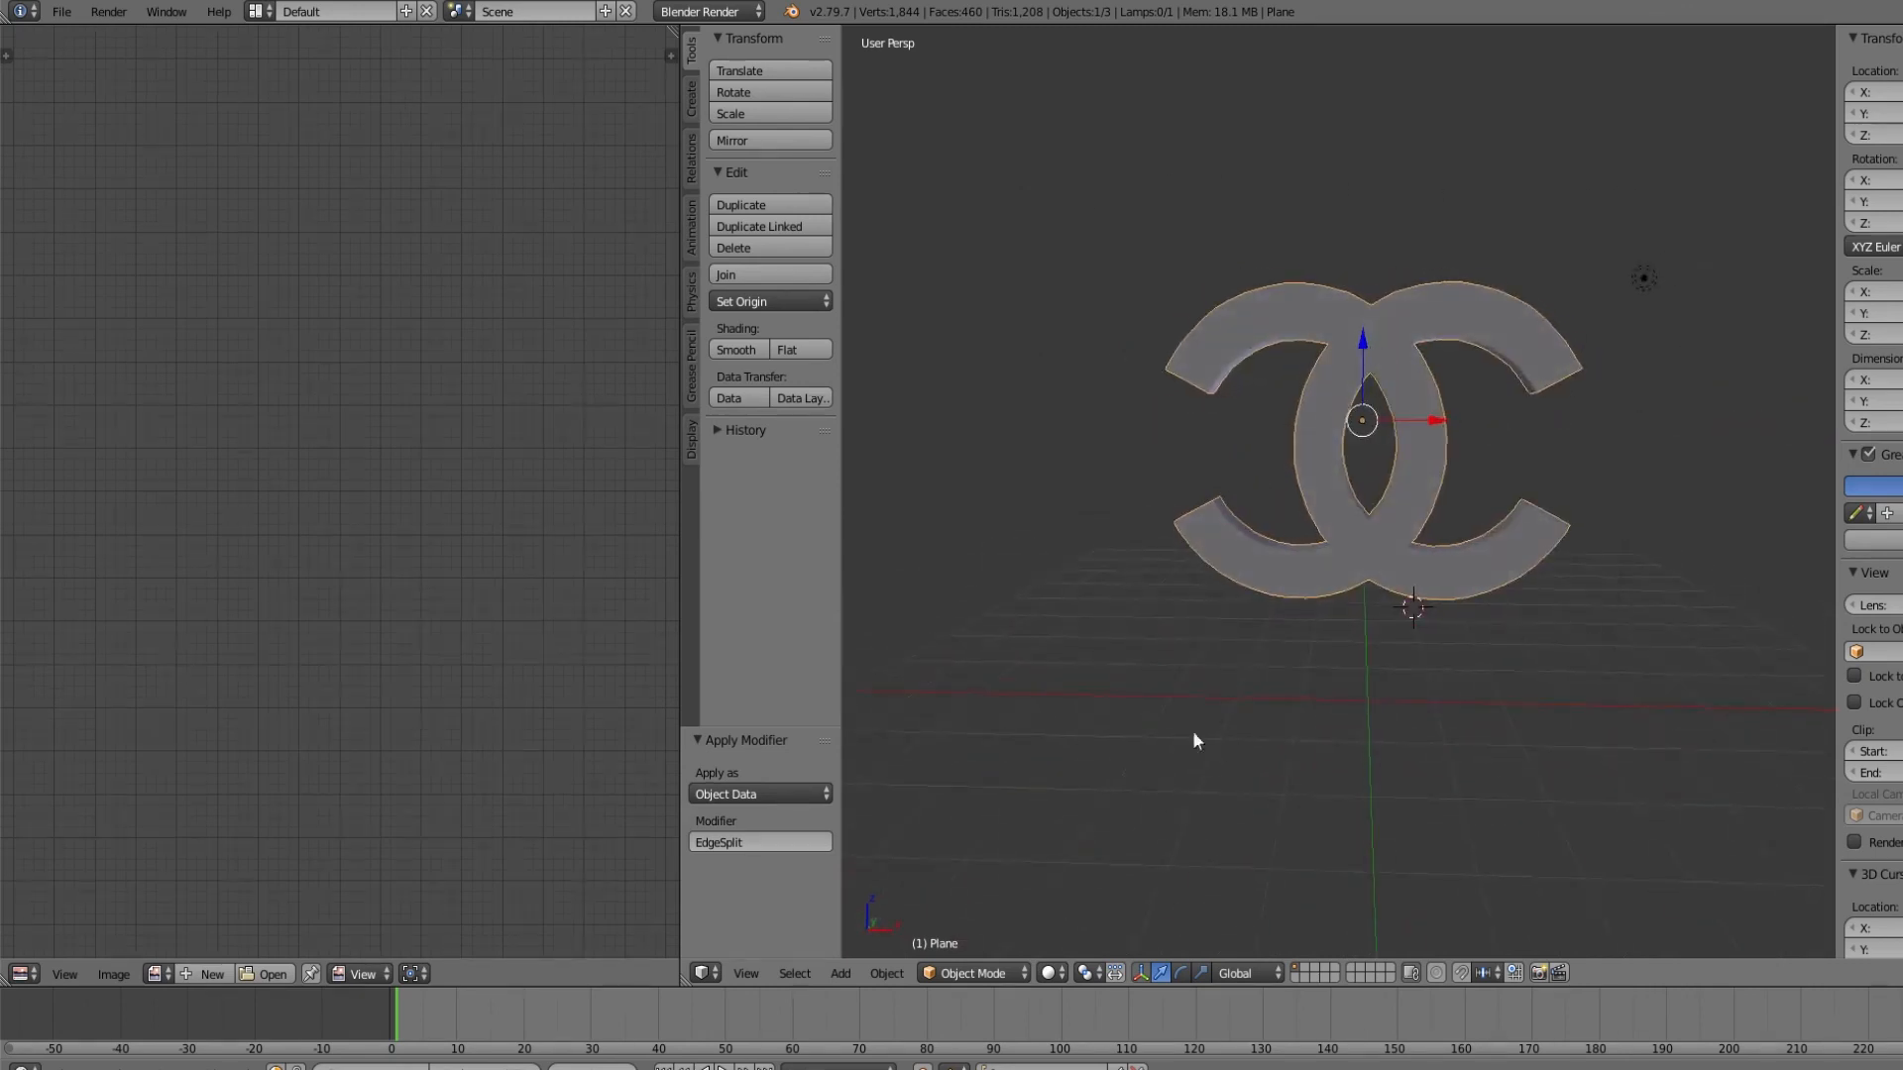
Return the logo to Edit Mode and open the UV Unwrap options for the selected right-hand C
left_click(967, 973)
left_click(1031, 911)
middle_click_drag(1387, 480, 1377, 478)
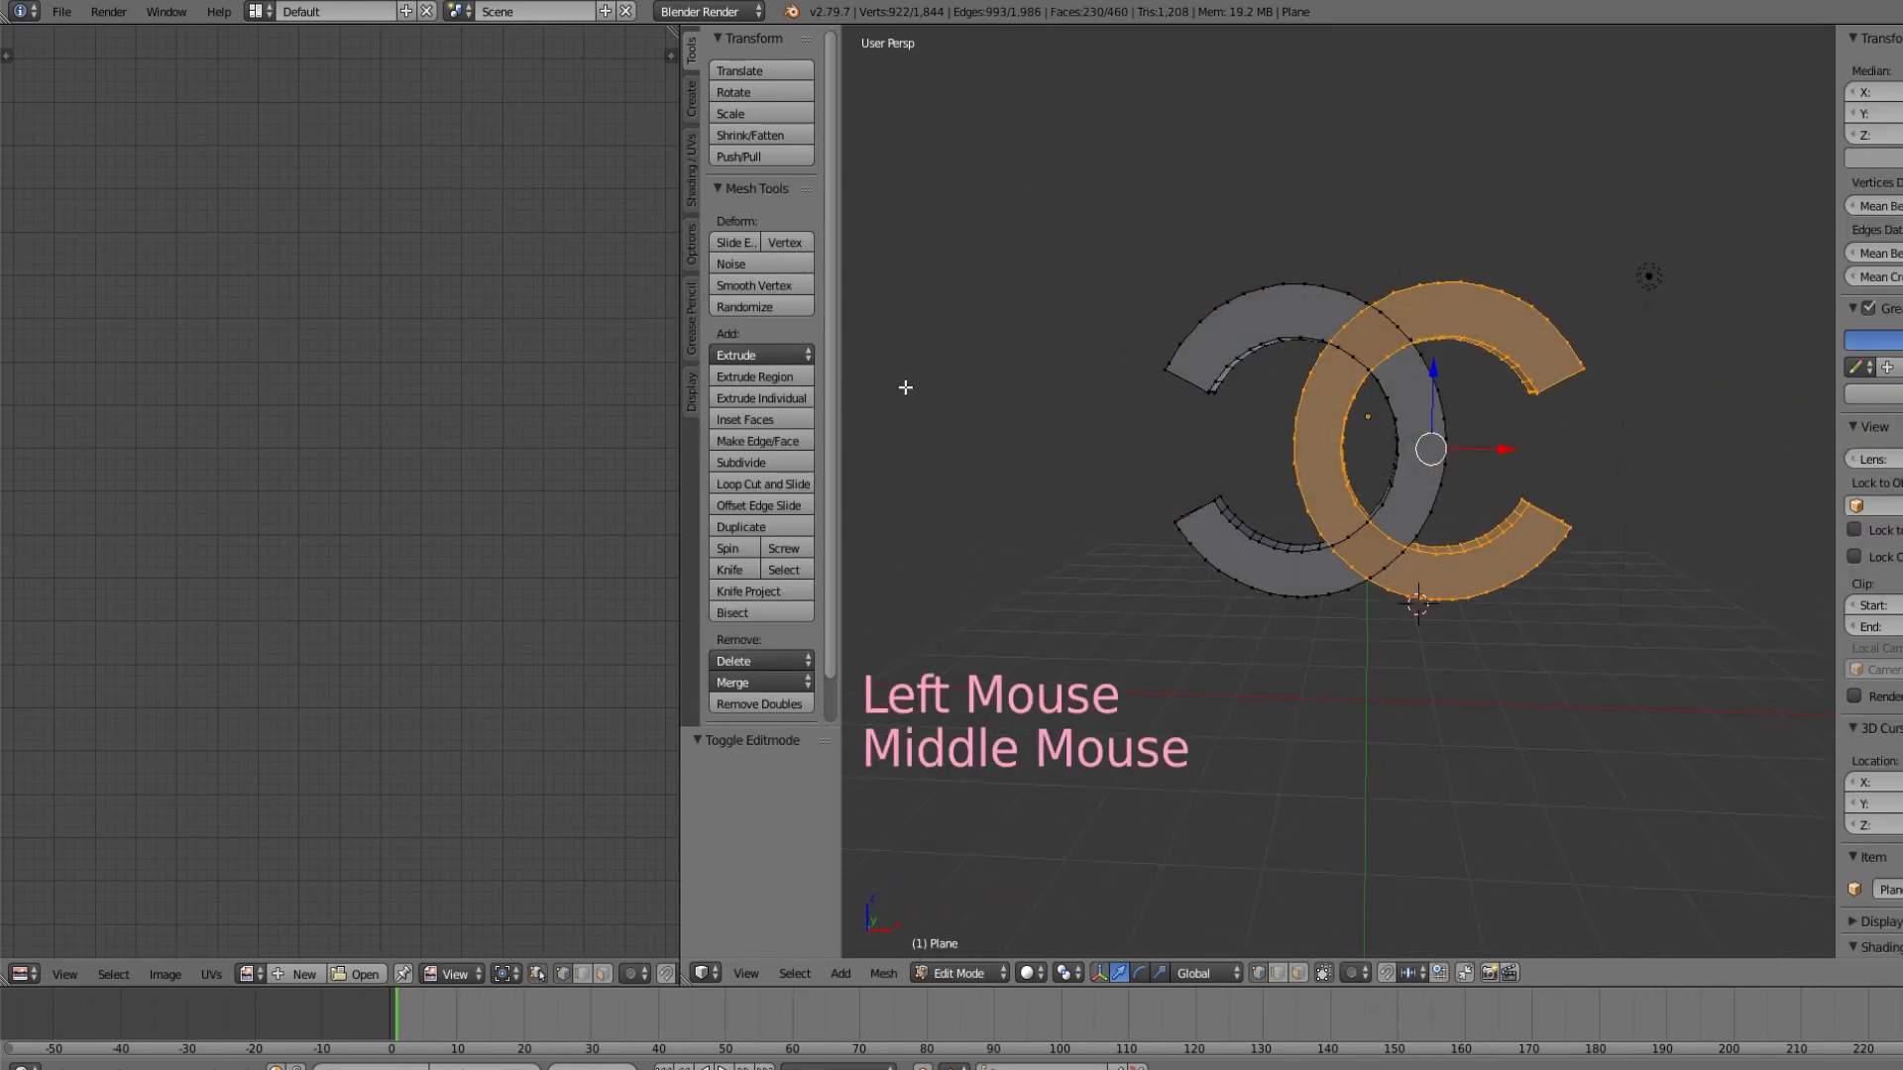
left_click(694, 177)
left_click(764, 355)
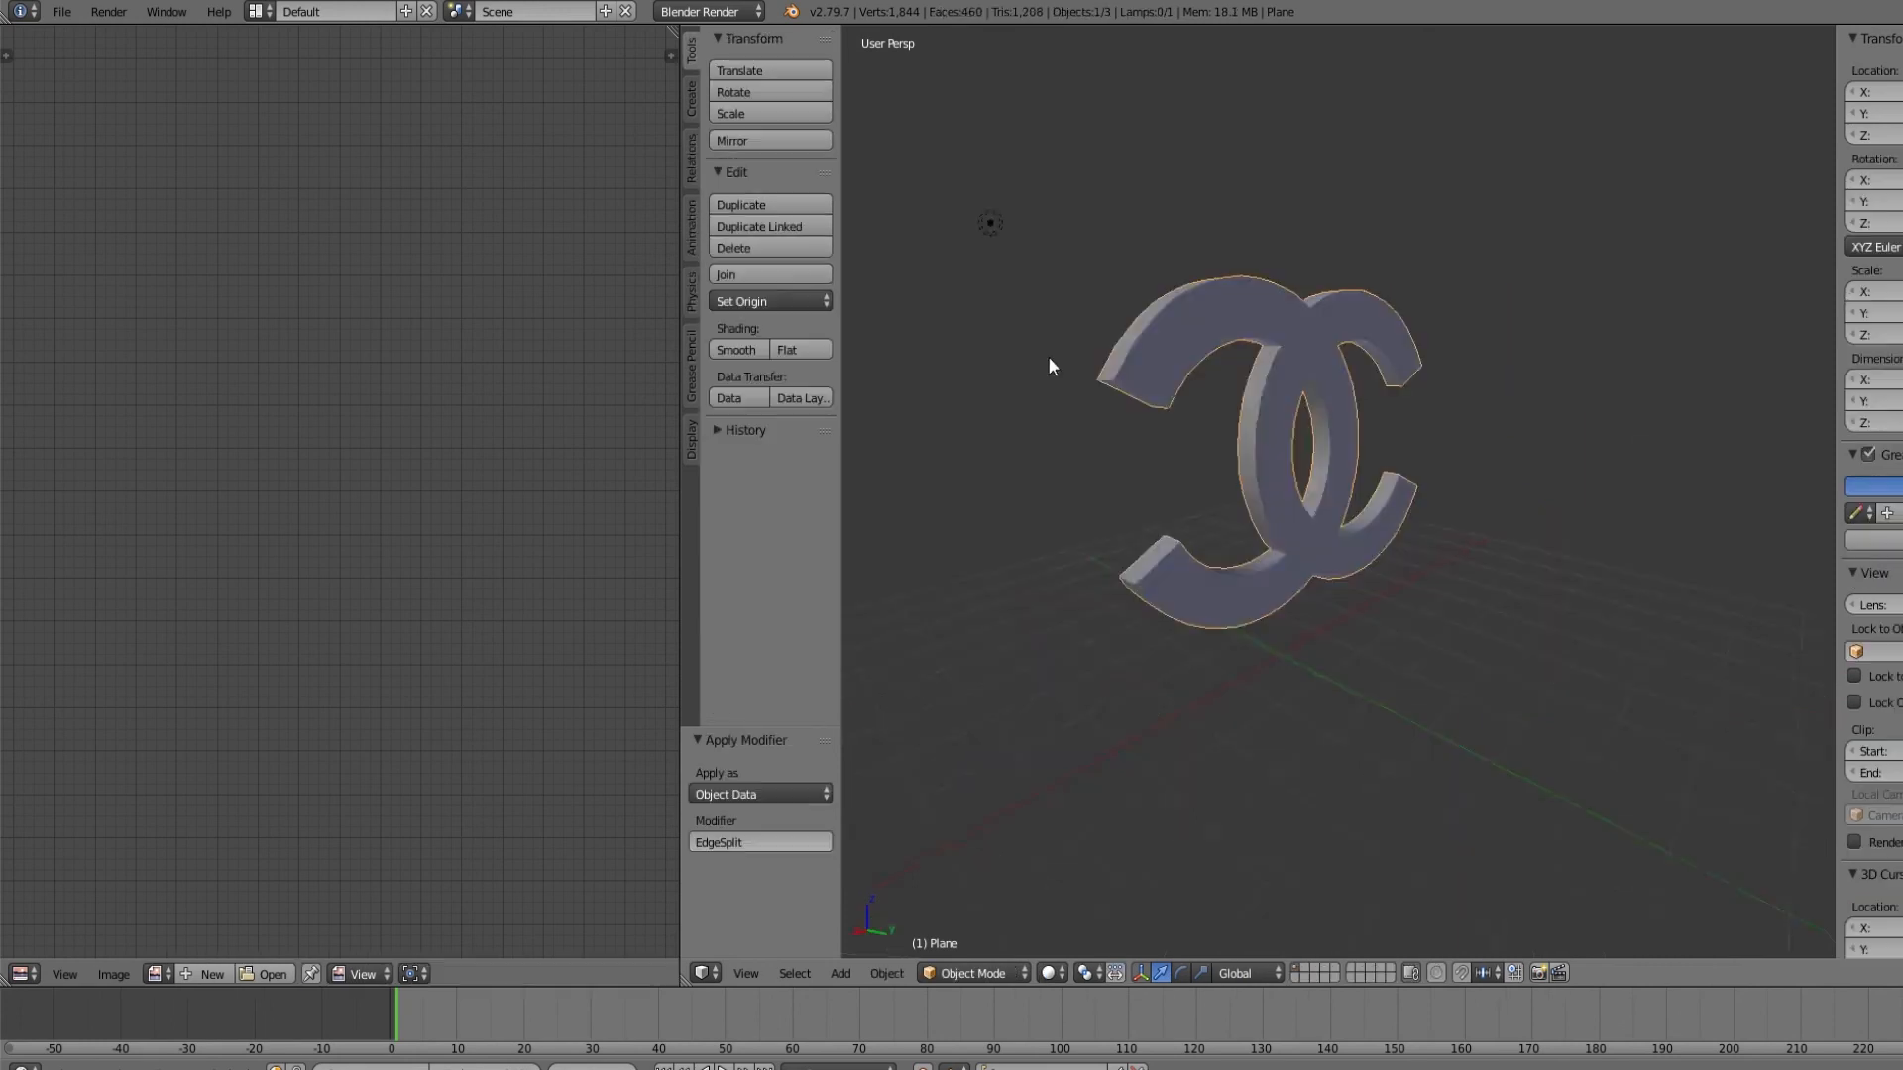